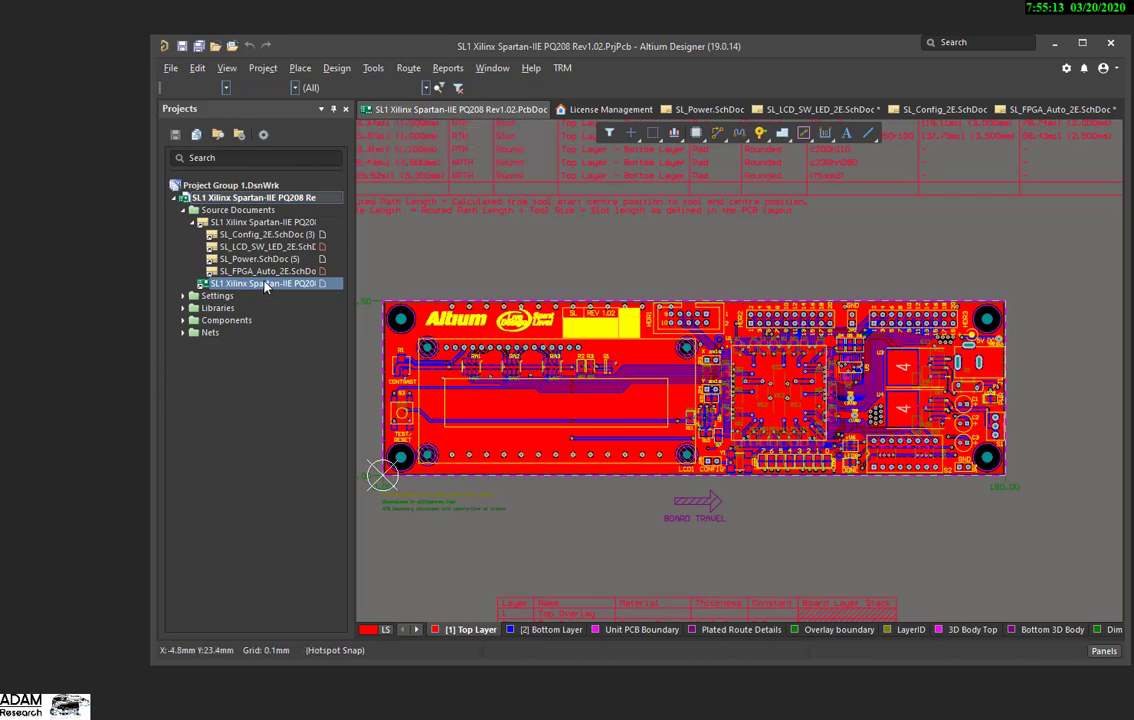
In SL_FPGA_Auto_2E.SchDoc, try the value 2 for the FPGA component's TRM-power parameter and check its label on the sheet.
double_click(230, 271)
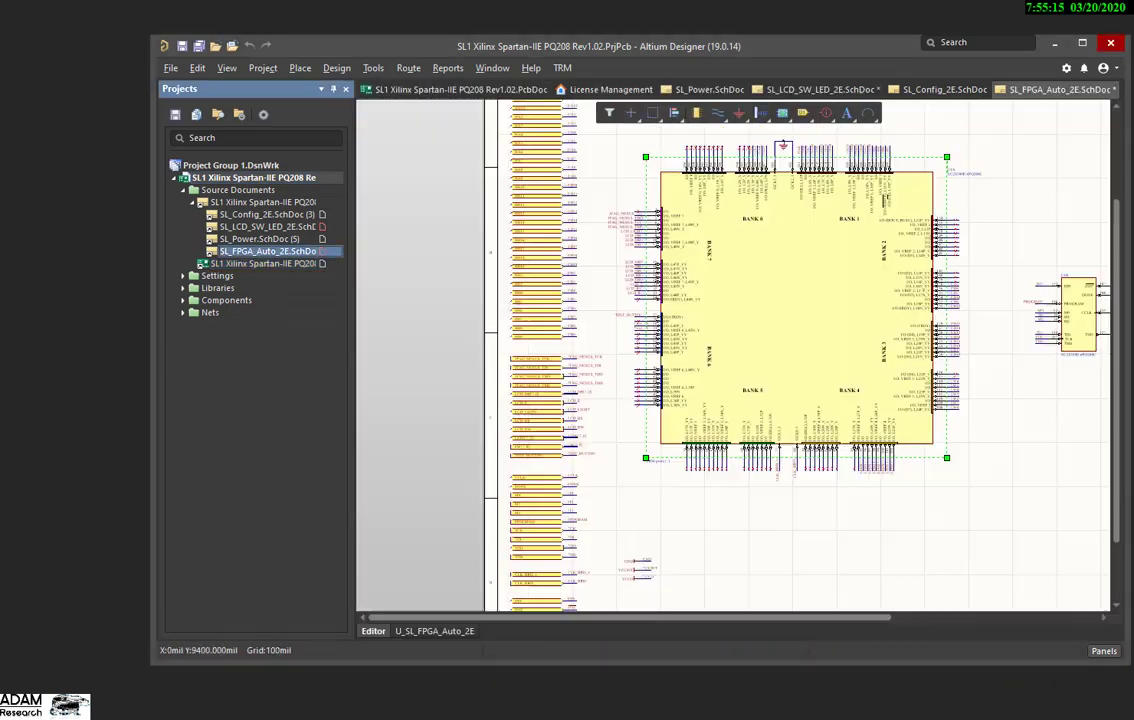
left_click(752, 330)
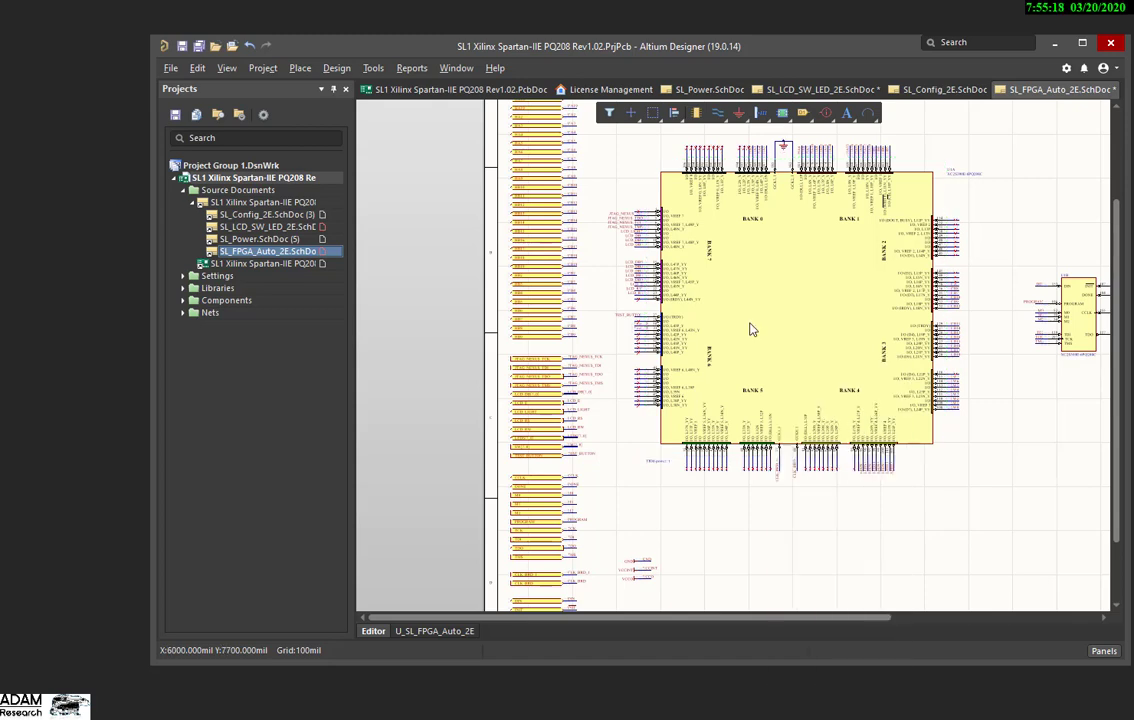
right_click(752, 330)
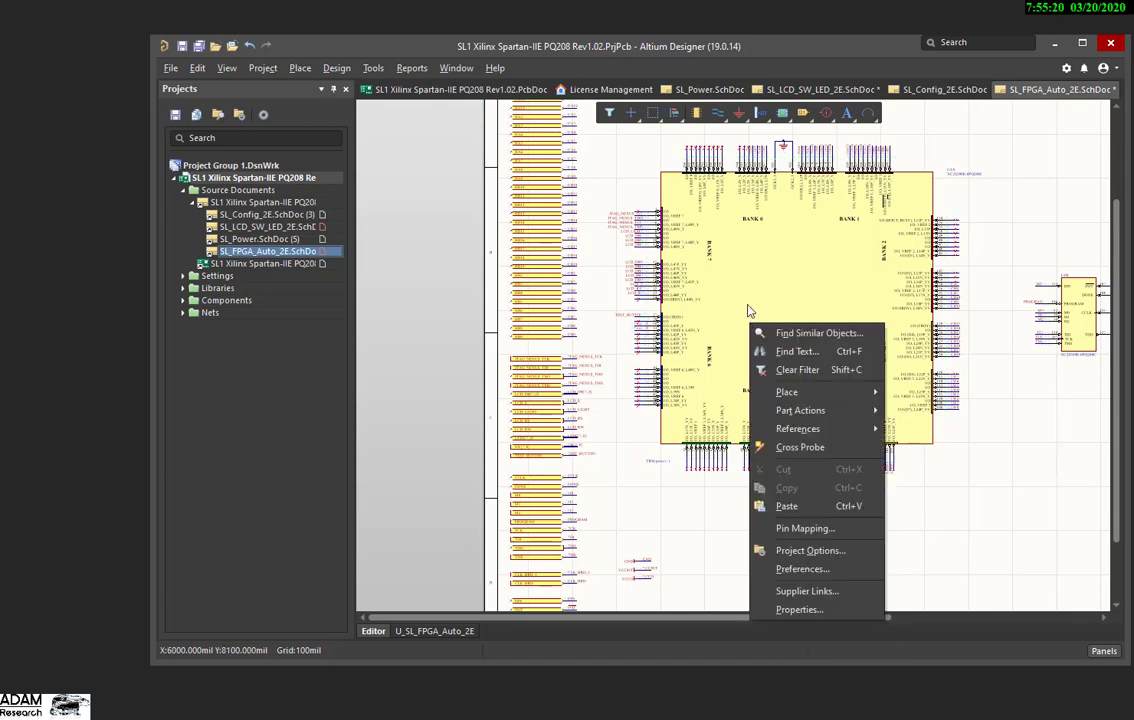
double_click(749, 310)
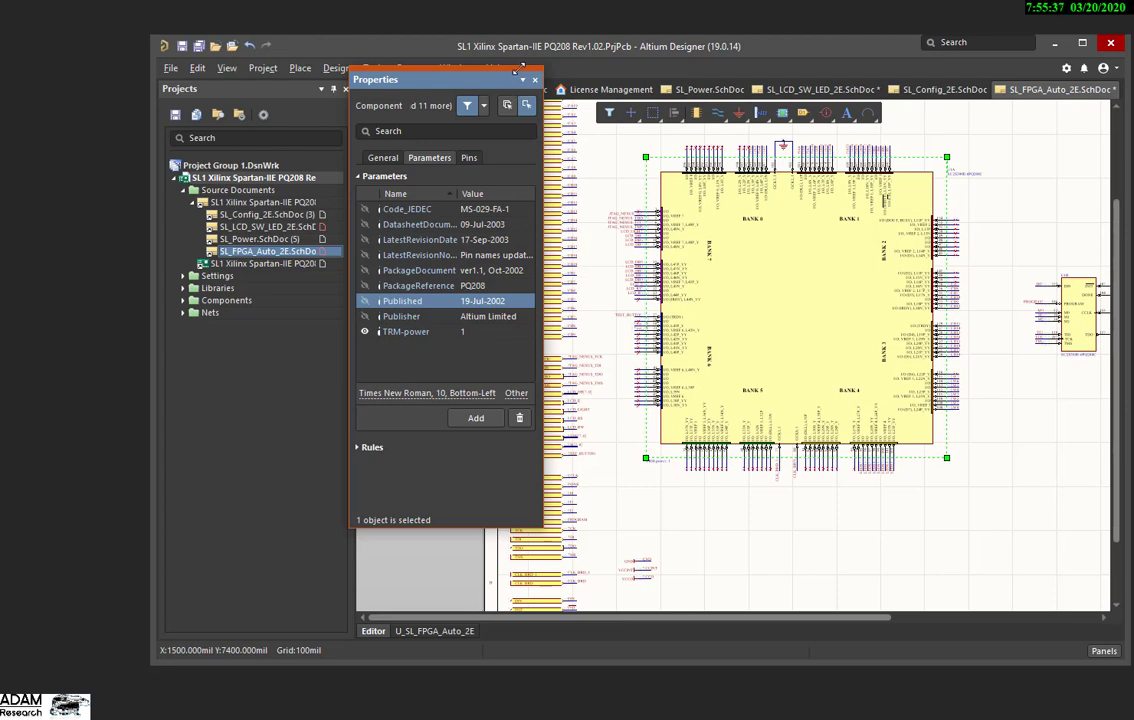
double_click(466, 333)
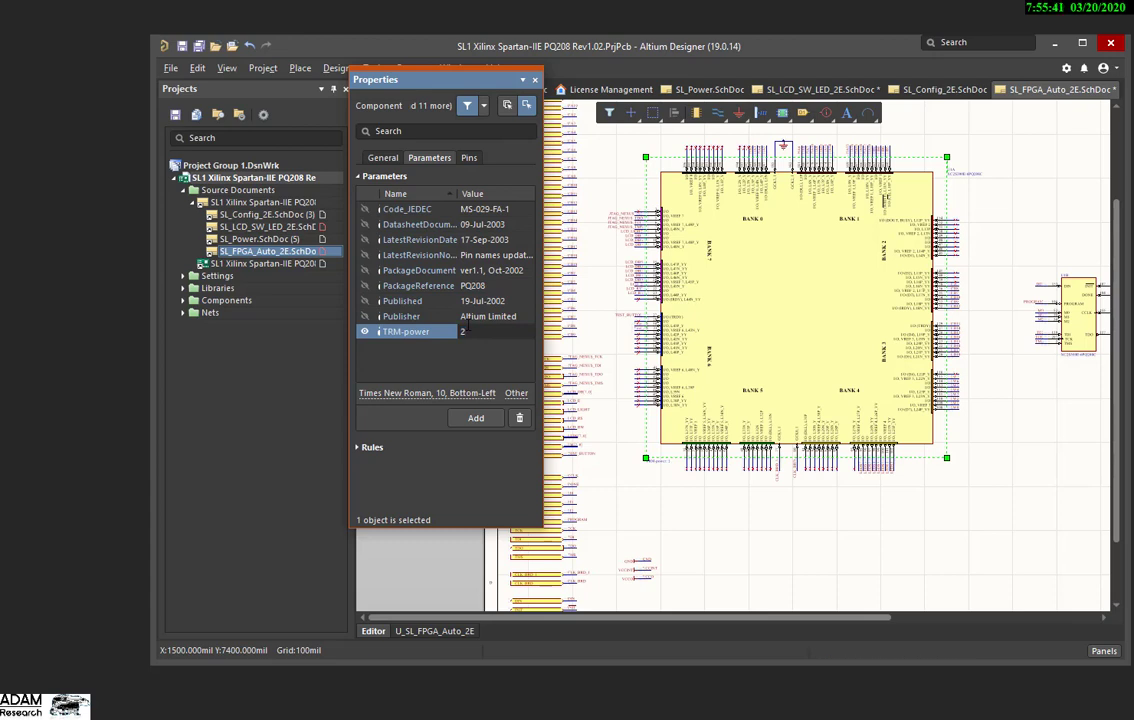
key("Return")
scroll(660, 440, "up", 3, "ctrl")
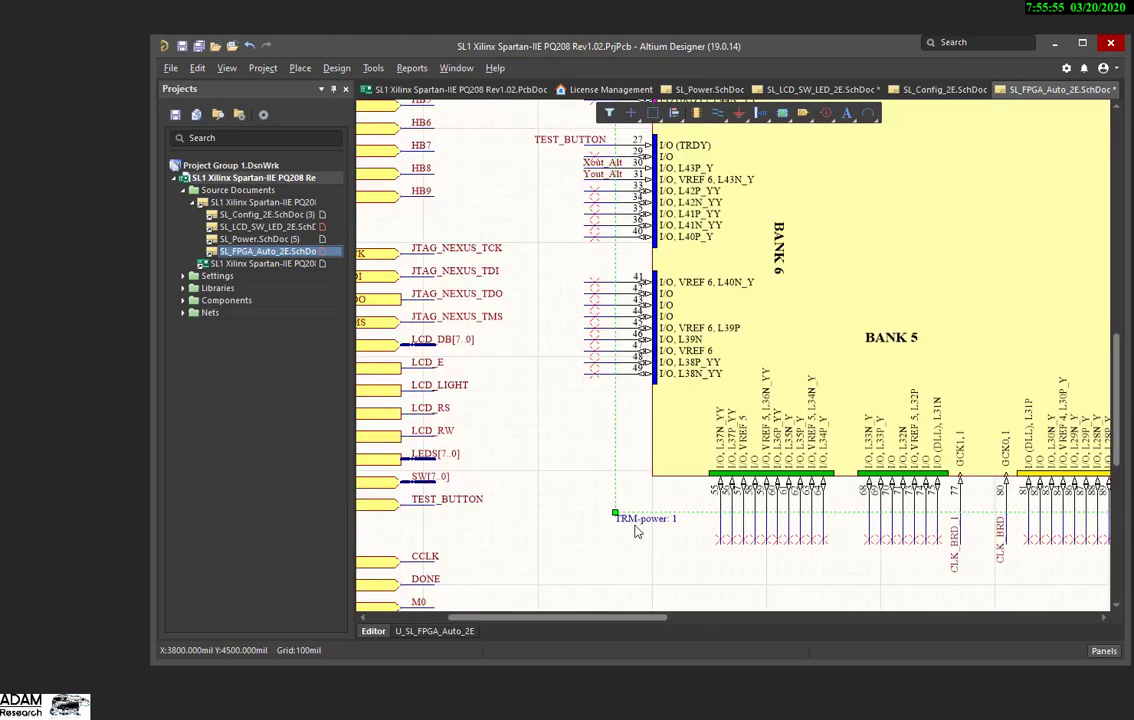
scroll(634, 531, "down", 6, "ctrl")
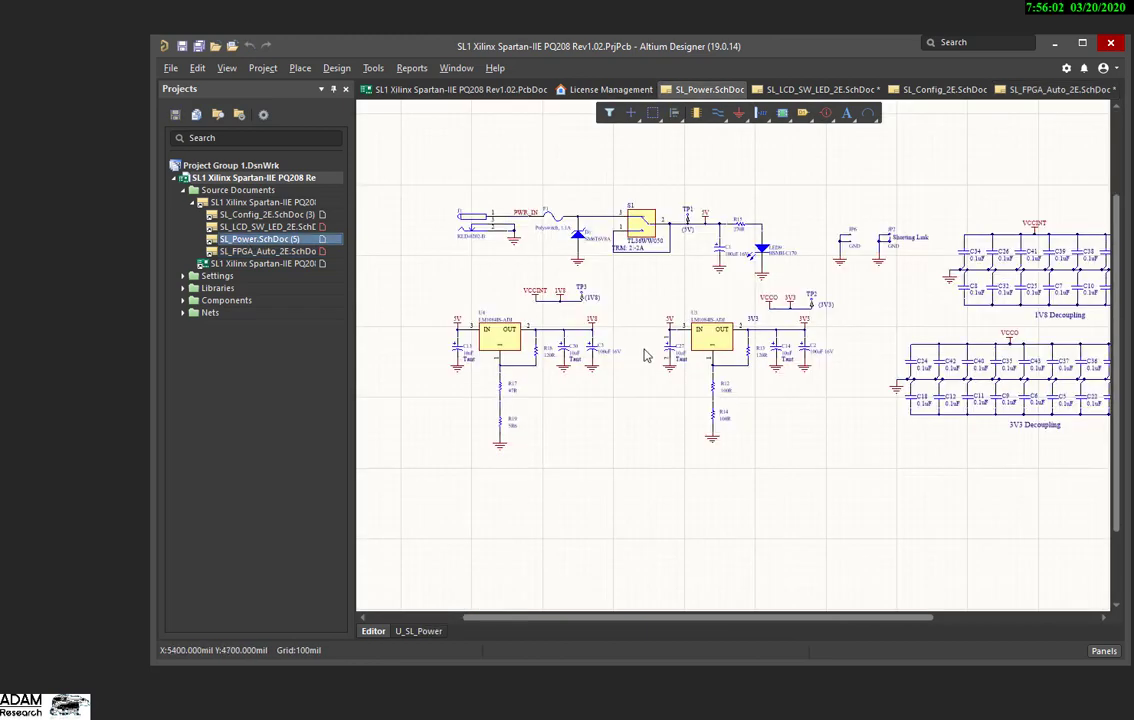
Examine switch S1 and its TRM parameter in the SL_Power.SchDoc schematic.
scroll(645, 248, "up", 2, "ctrl")
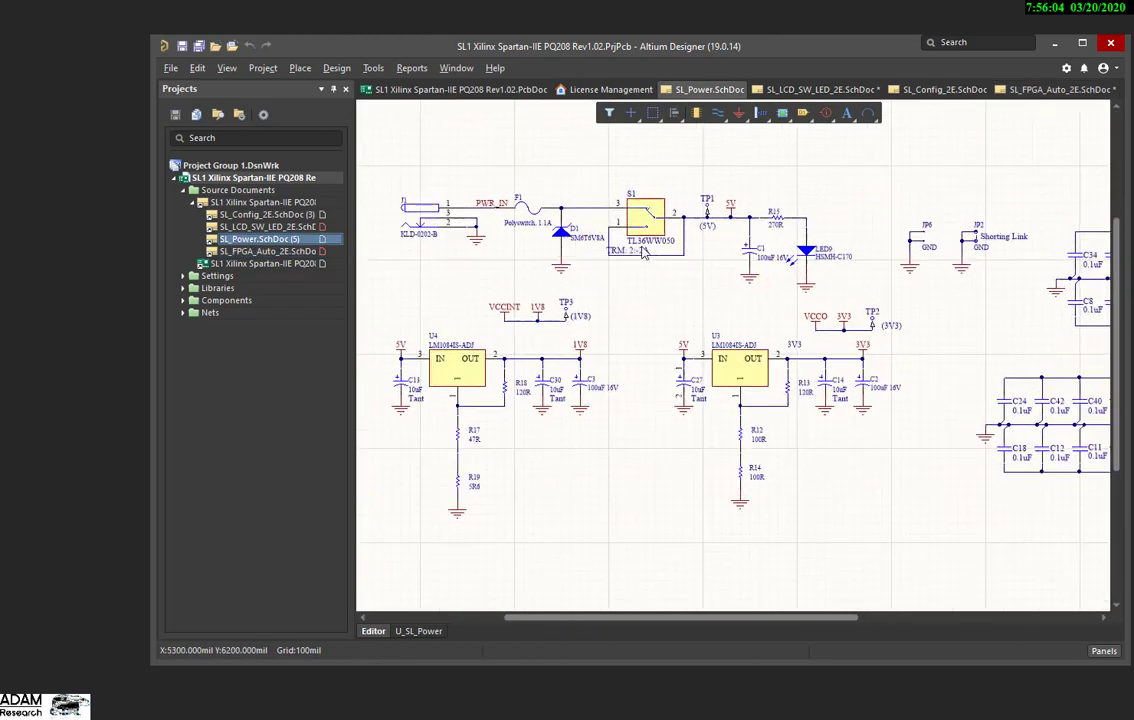
scroll(658, 258, "up", 1, "ctrl")
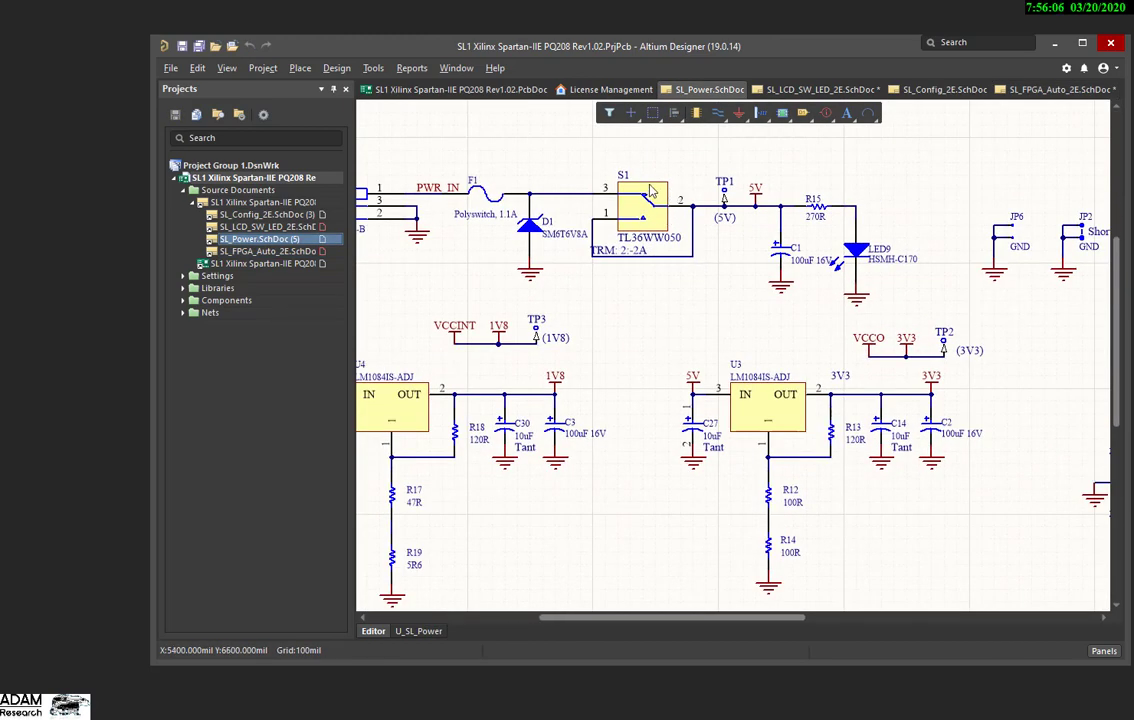
double_click(655, 196)
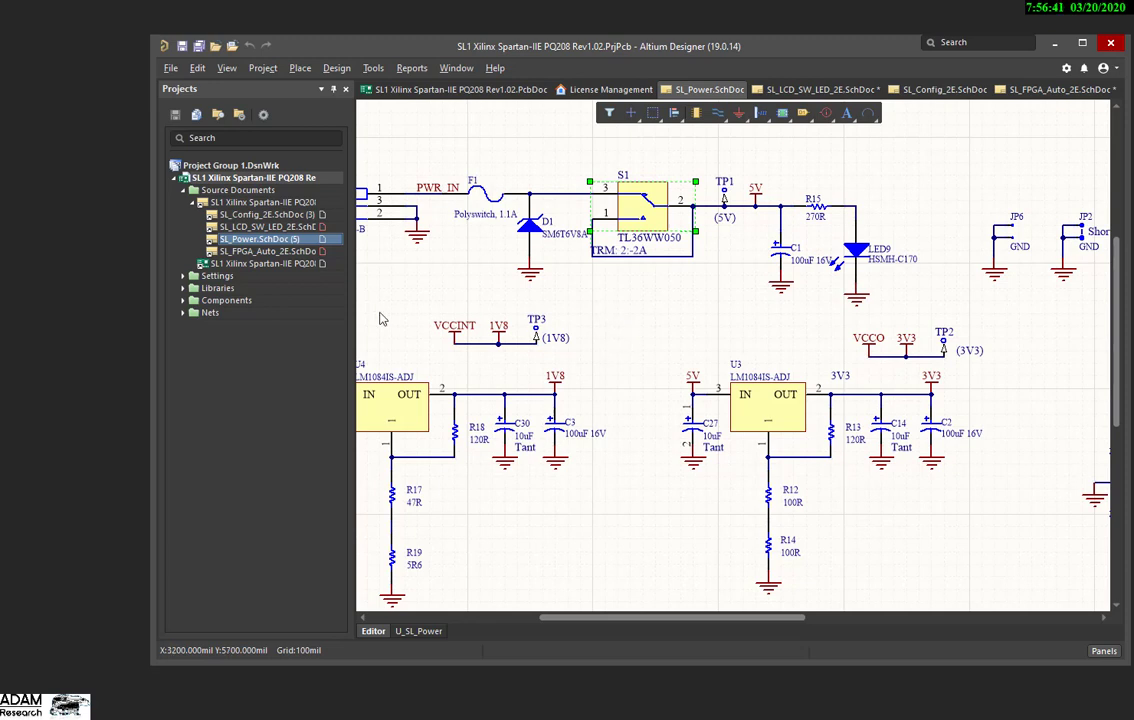
Open the LCD1 component's parameters in SL_LCD_SW_LED_2E.SchDoc, review its TRM value and close the properties.
left_click(250, 227)
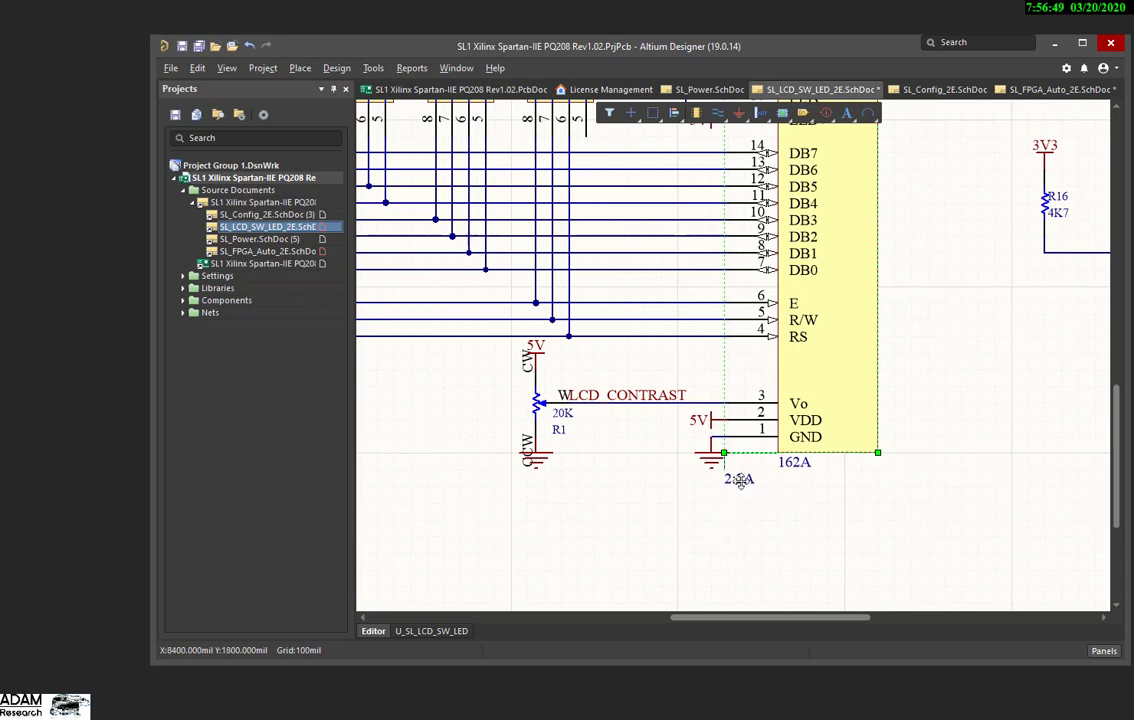
key("alt+t")
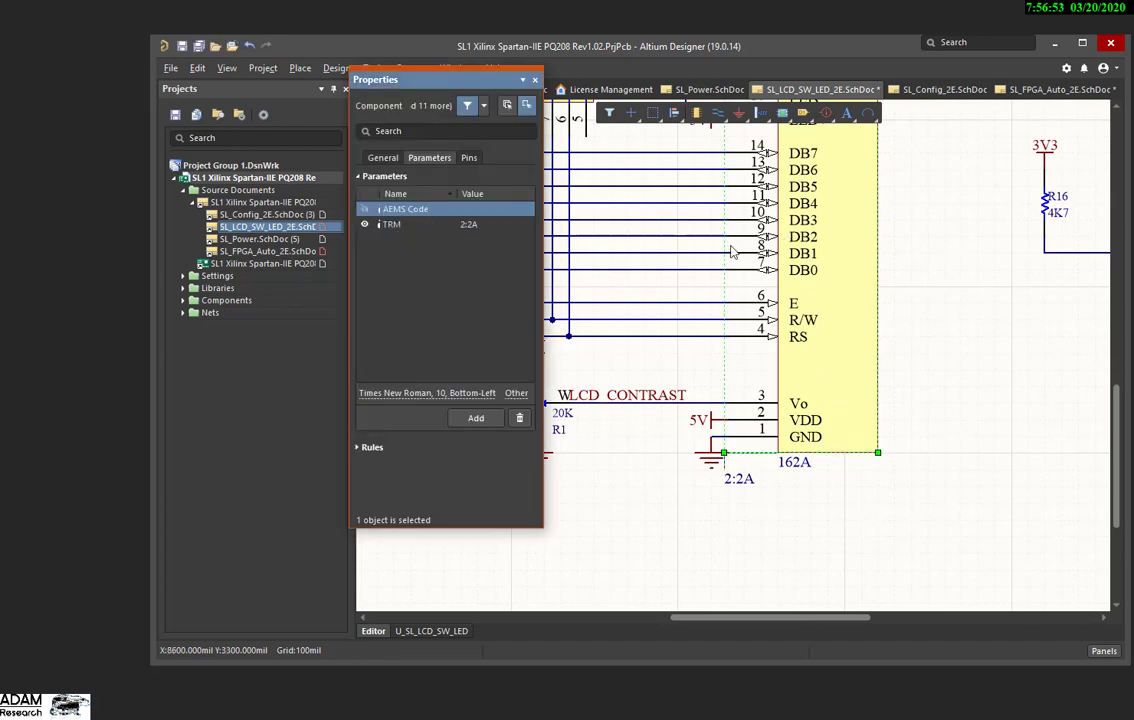
double_click(468, 224)
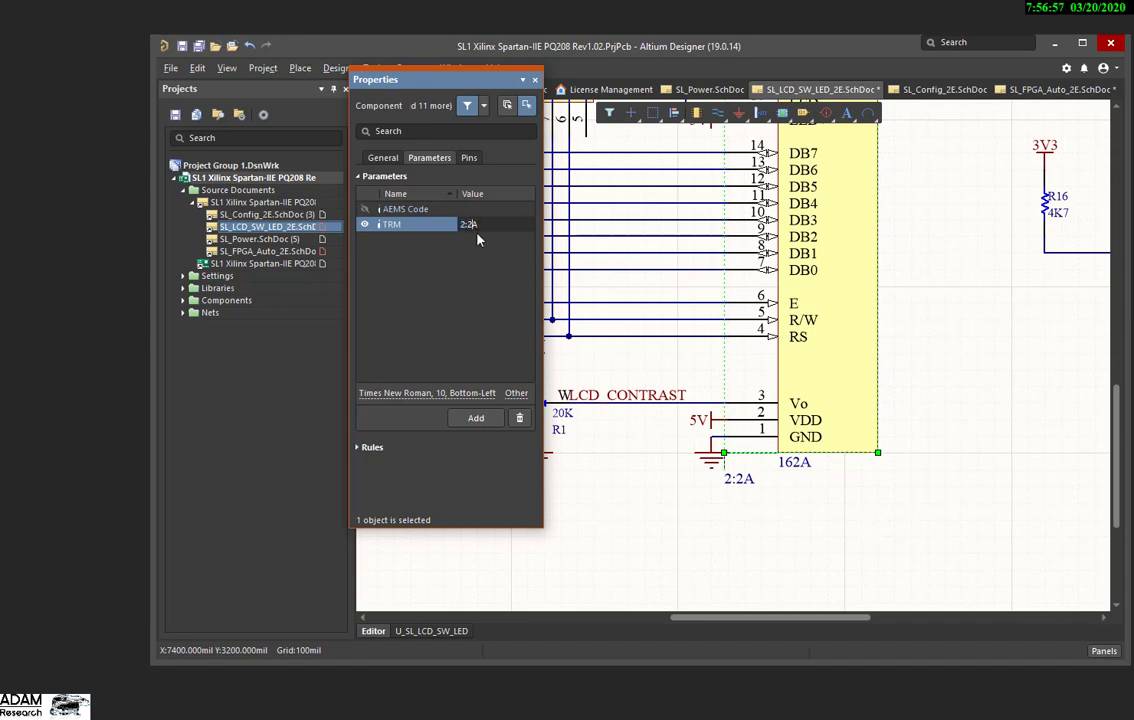
key("Return")
left_click(535, 81)
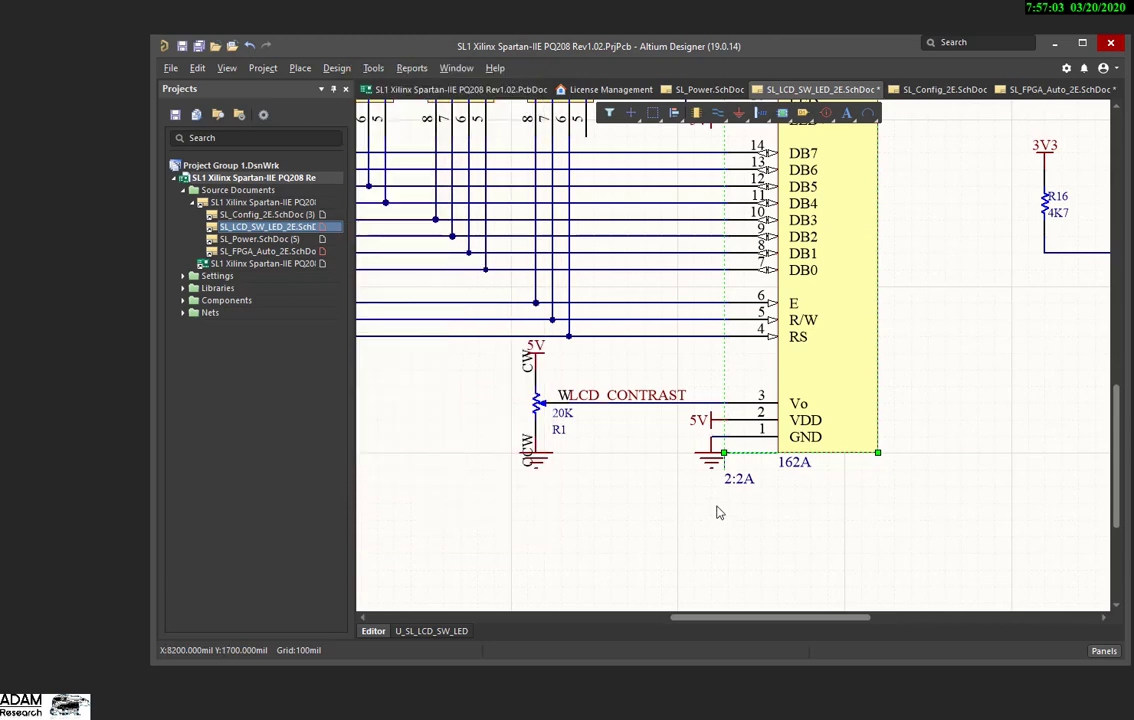
scroll(721, 509, "down", 2, "ctrl")
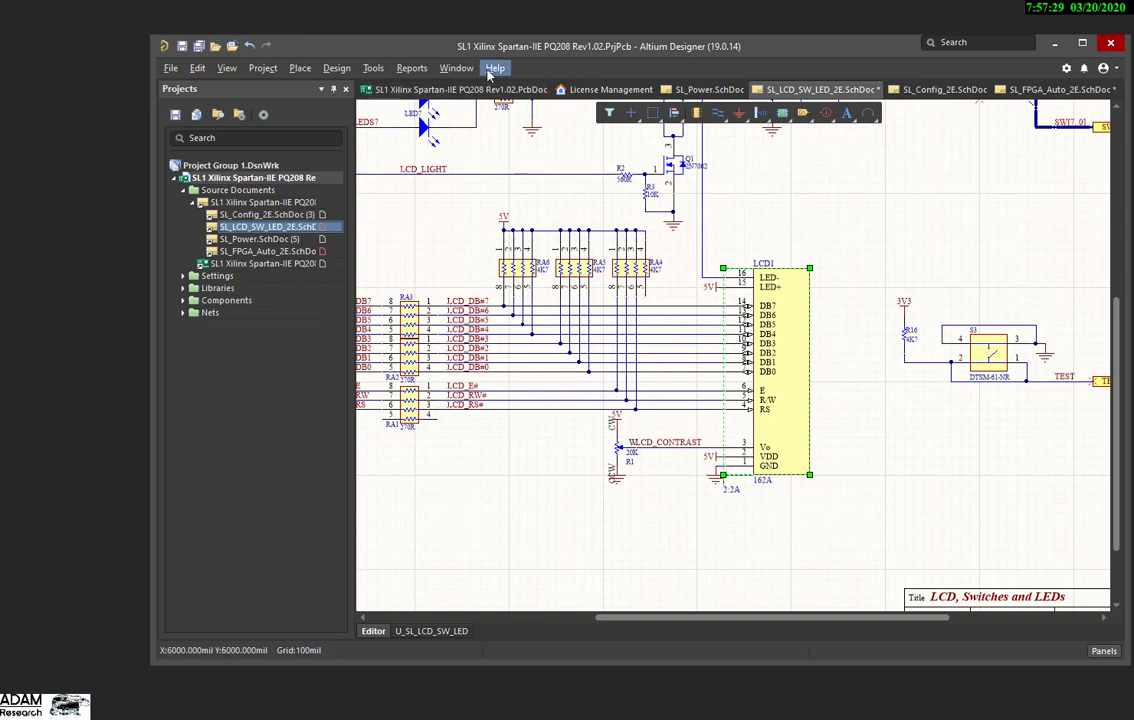
Create the TRM data set from the SL1 Xilinx Spartan-IIE PQ208 board layout with AD2TRM and acknowledge the message.
left_click(232, 265)
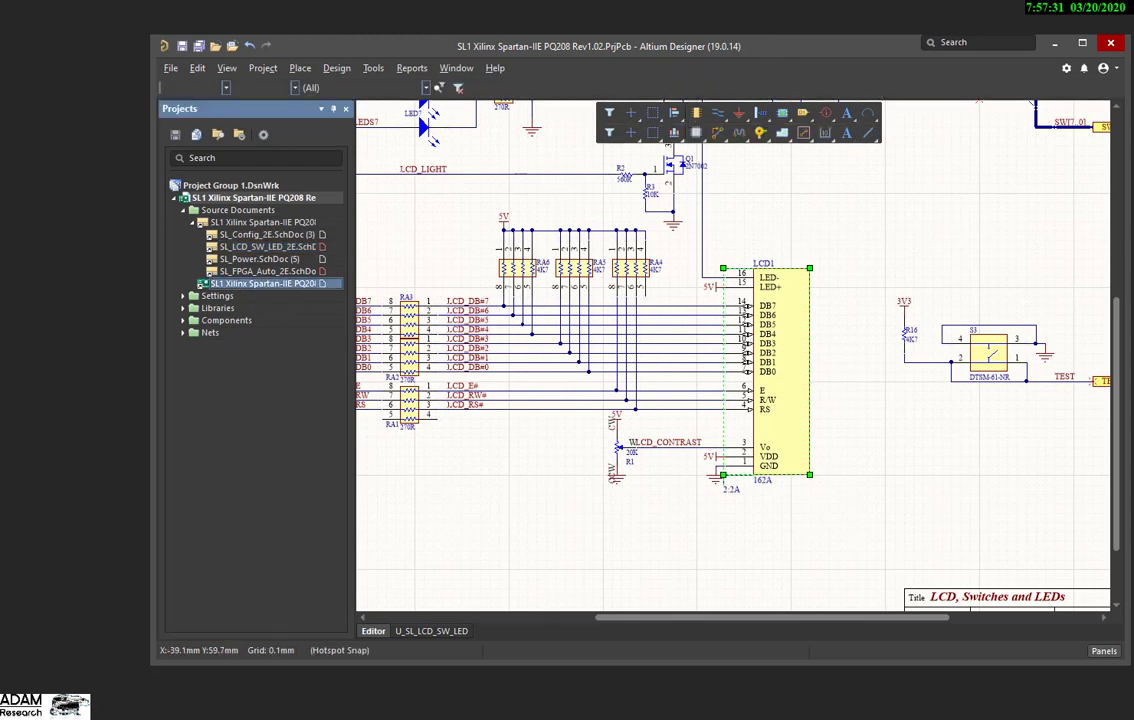
left_click(561, 70)
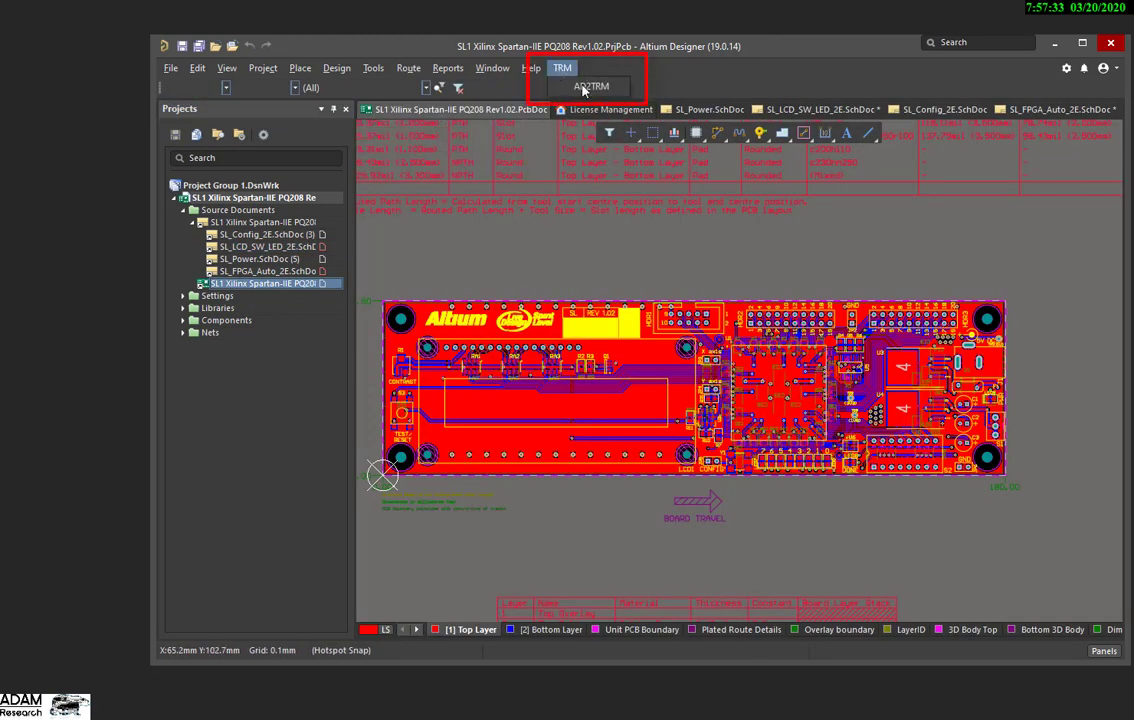
left_click(591, 87)
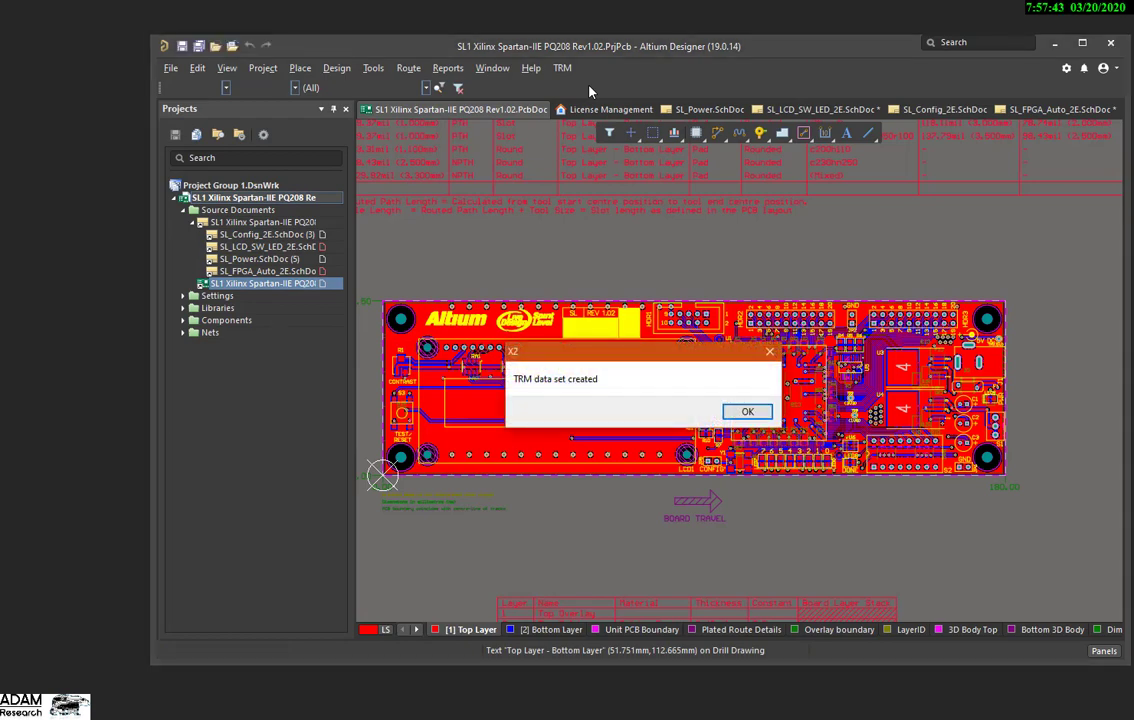
left_click(761, 413)
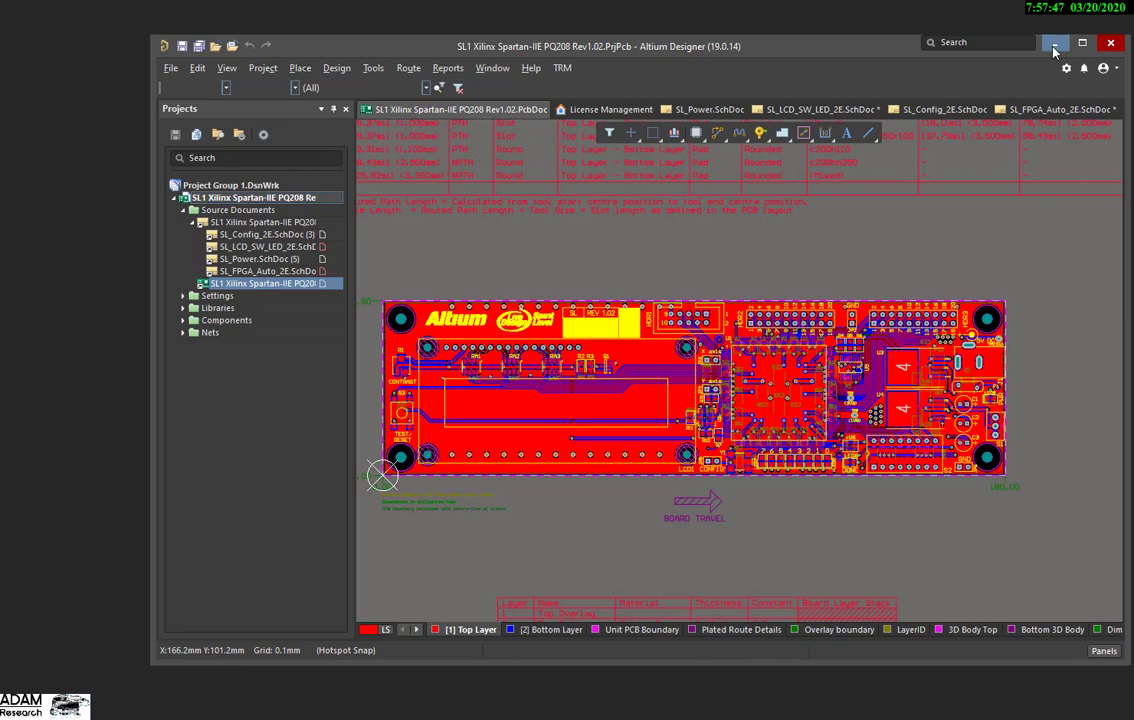
Switch to TRM and start an Altium import into a new project with automatic conversion.
left_click(1054, 45)
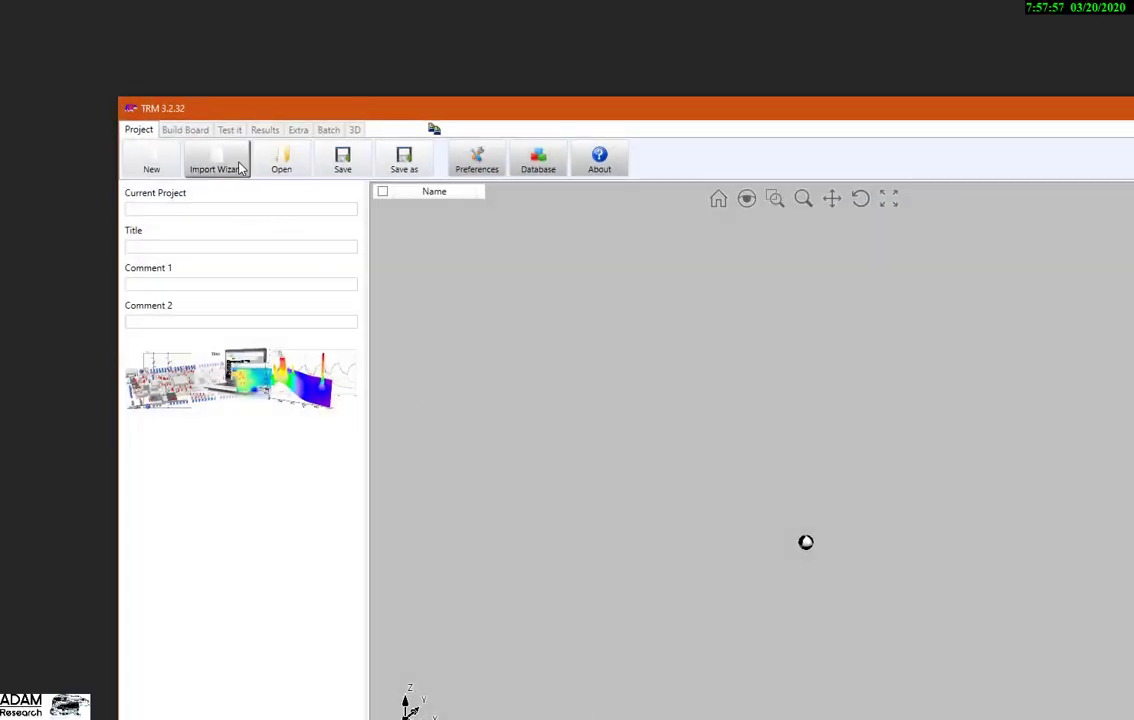
left_click(211, 165)
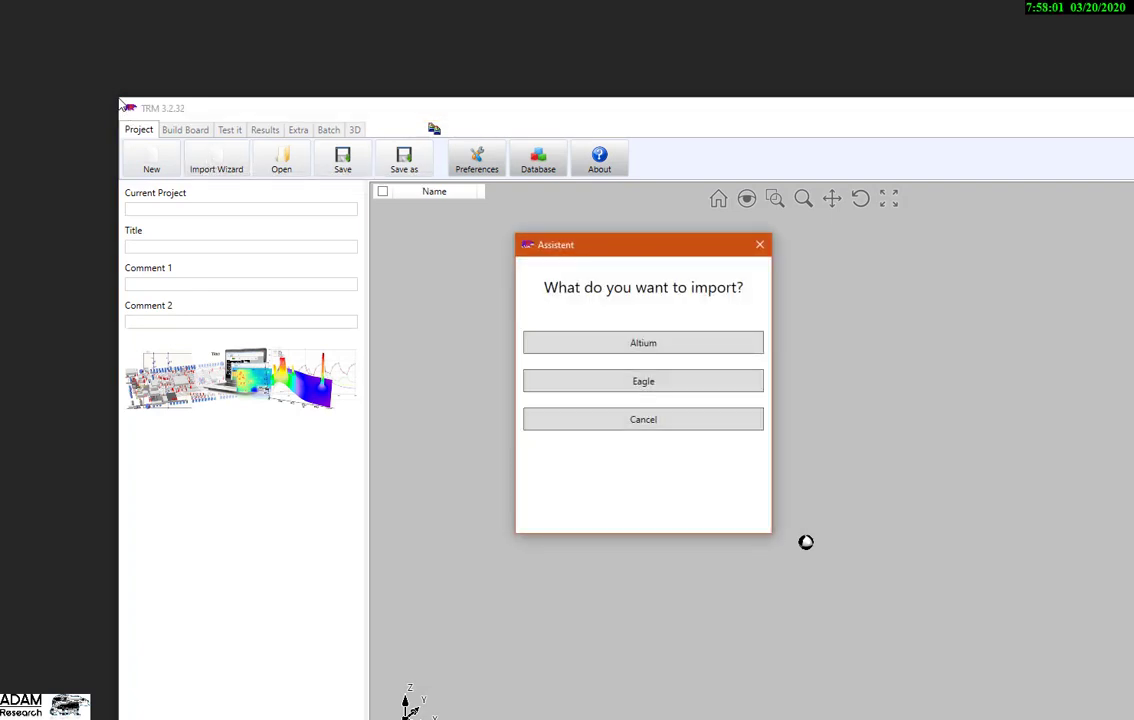
left_click(597, 344)
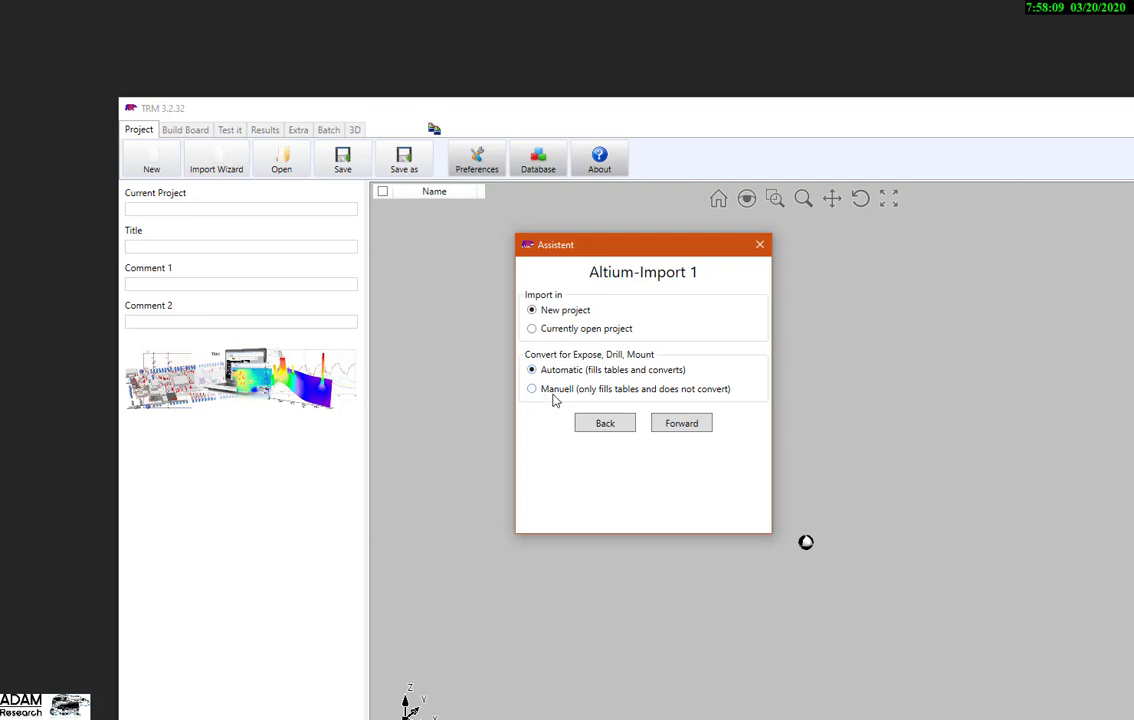
left_click(679, 426)
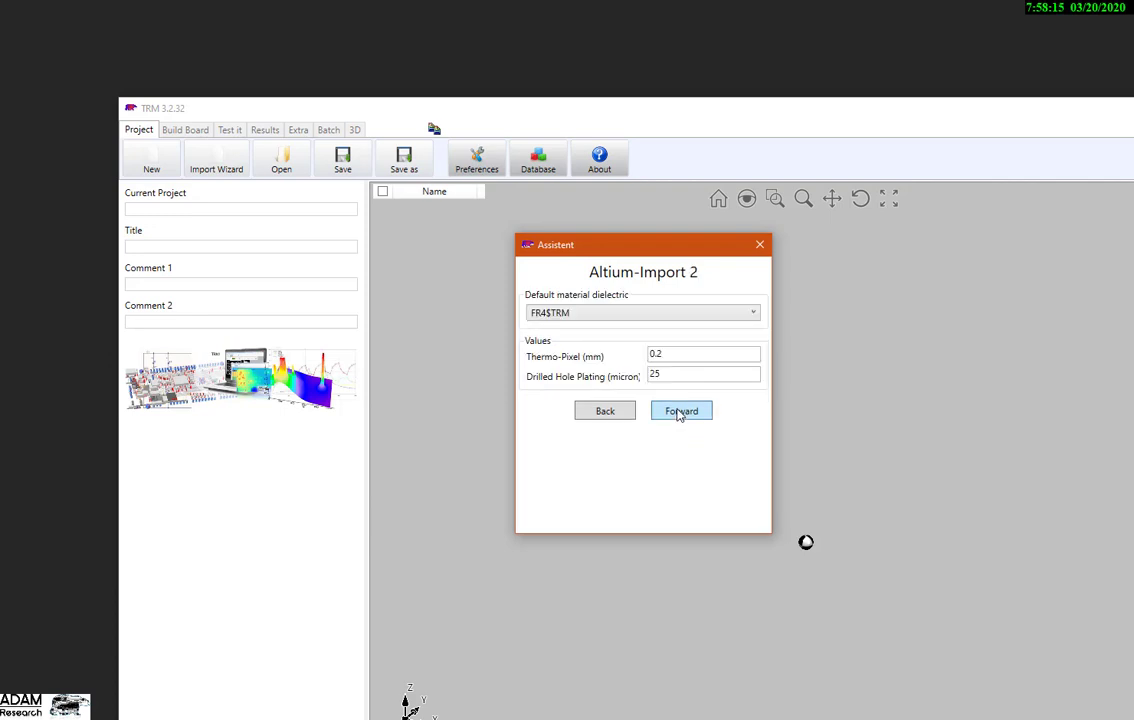
Accept FR4$TRM as the default dielectric, with a 0.2 mm Thermo-Pixel and 25 micron drilled hole plating.
left_click(588, 319)
left_click(588, 319)
left_click(589, 319)
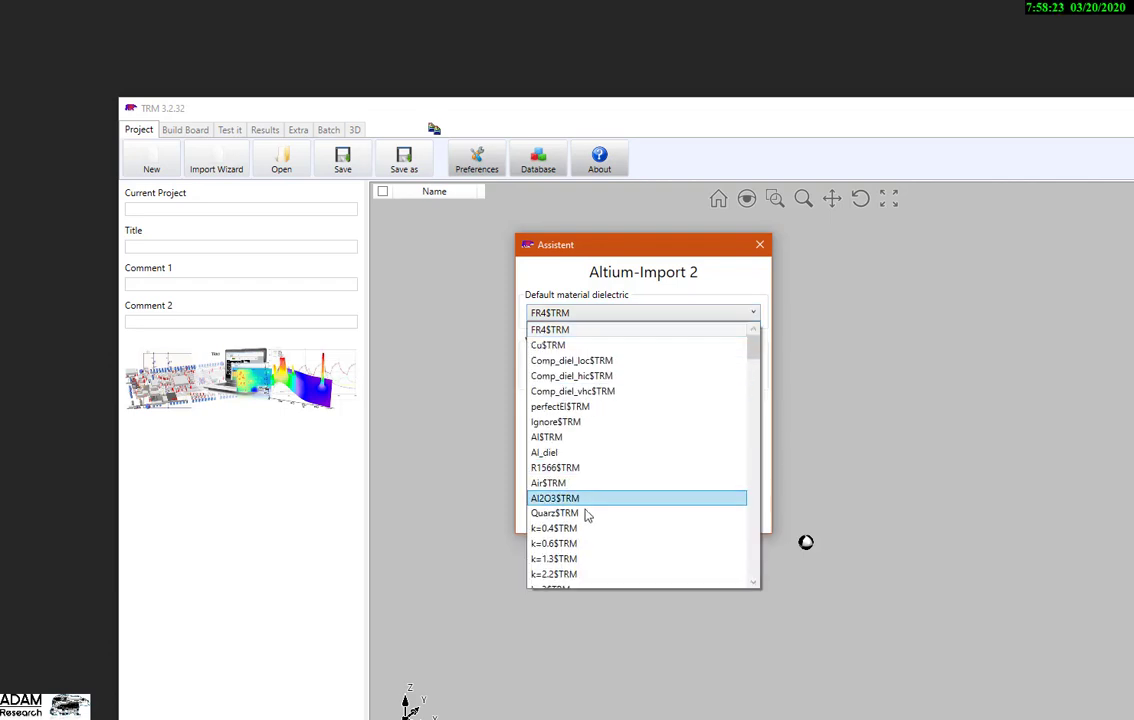
left_click(584, 326)
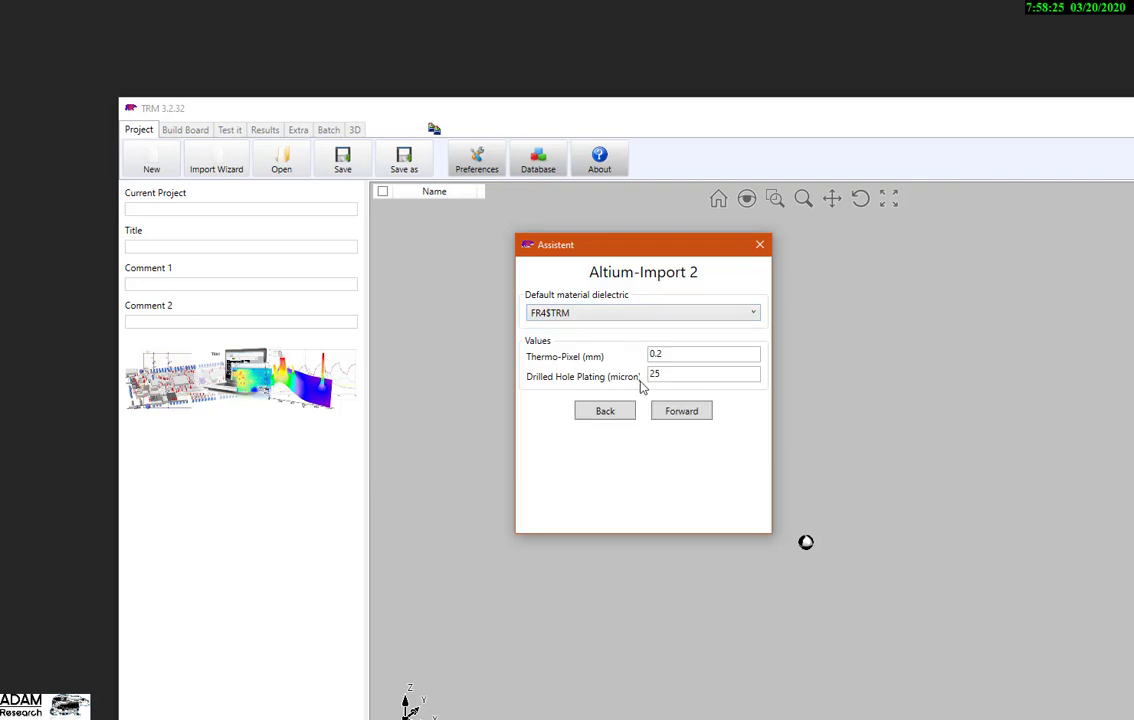
left_click(668, 356)
left_click(681, 411)
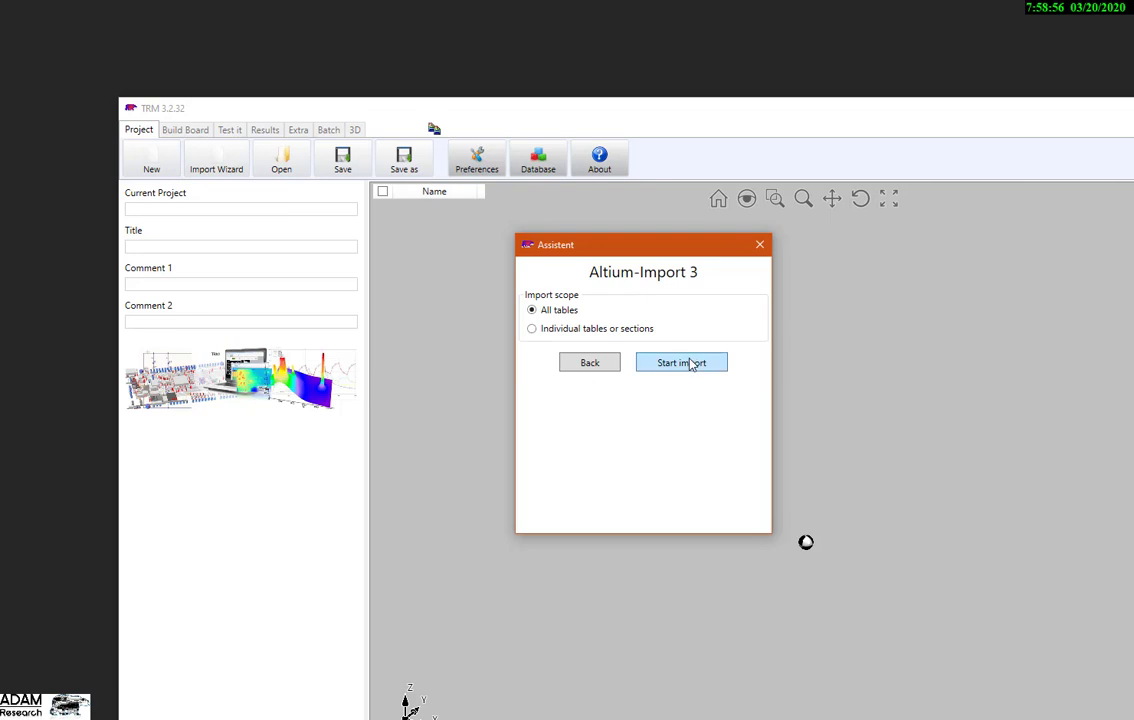
Import all tables and save the new project as Altium_Spartan.
left_click(683, 363)
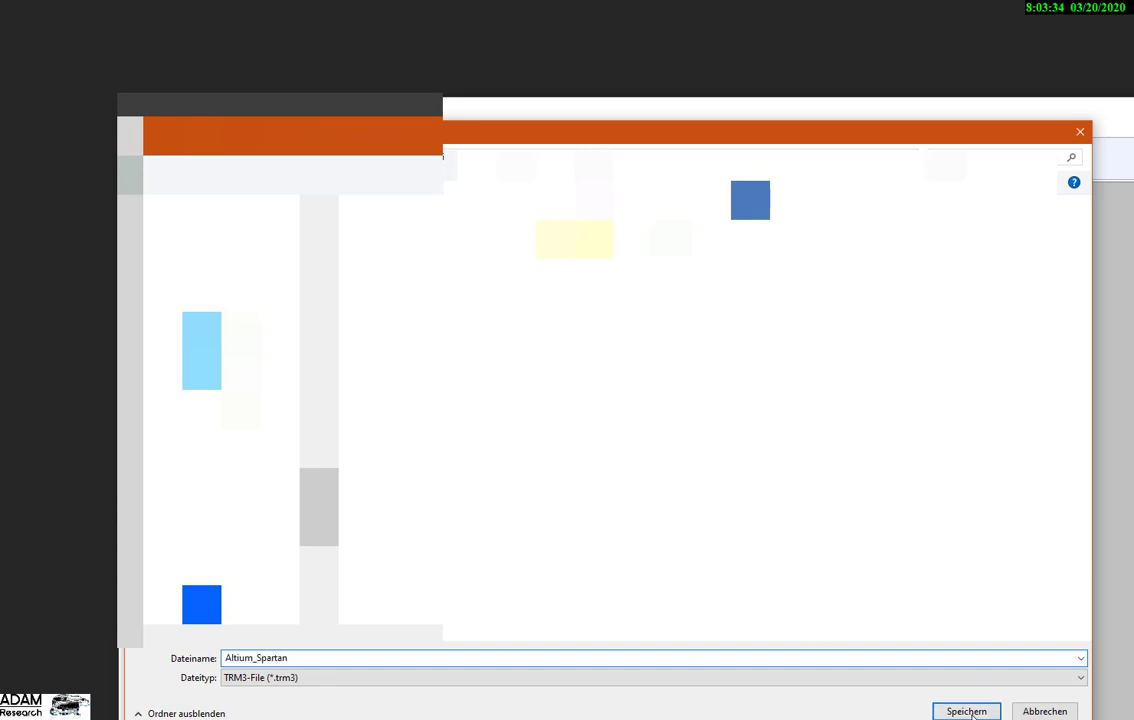
key("Return")
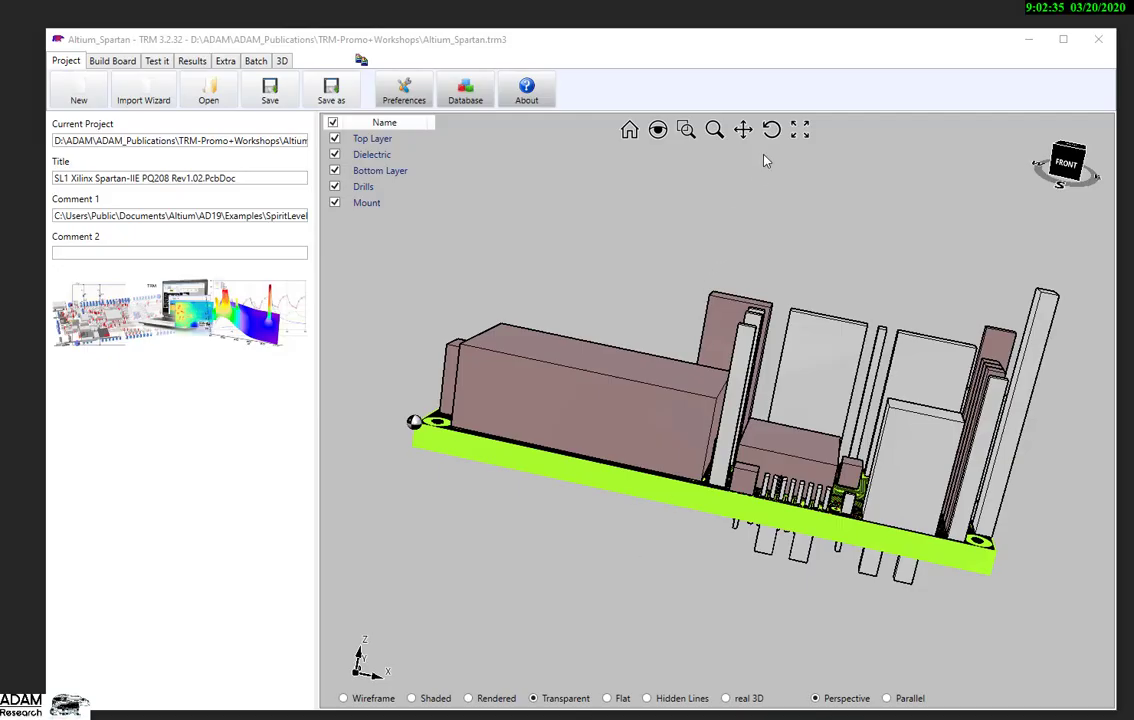
Rotate the imported 3D board model and hide the Mount components to examine the bare board.
left_click(770, 131)
left_click_drag(724, 235, 625, 473)
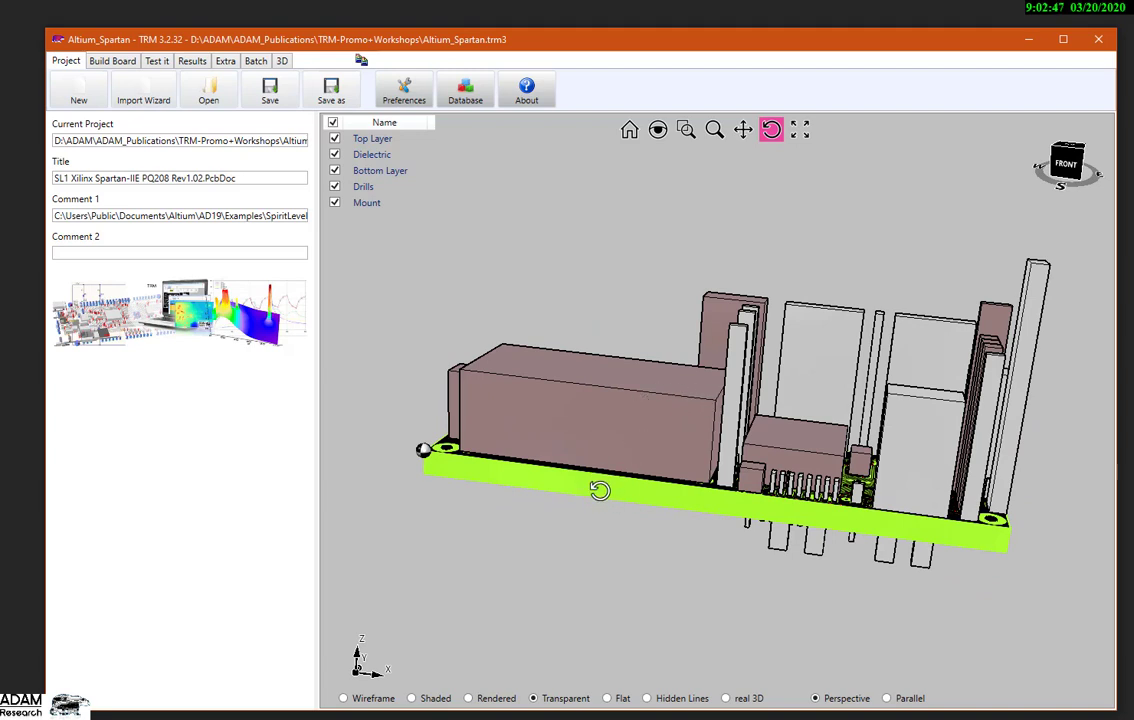
left_click_drag(605, 433, 661, 400)
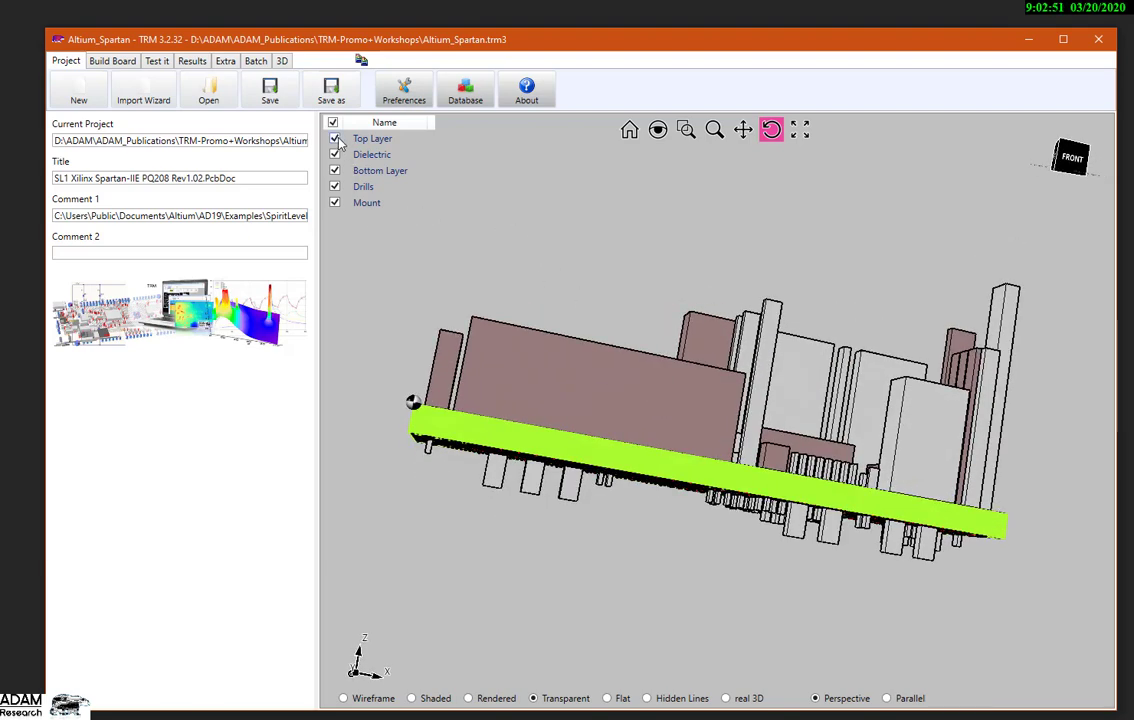
left_click(335, 203)
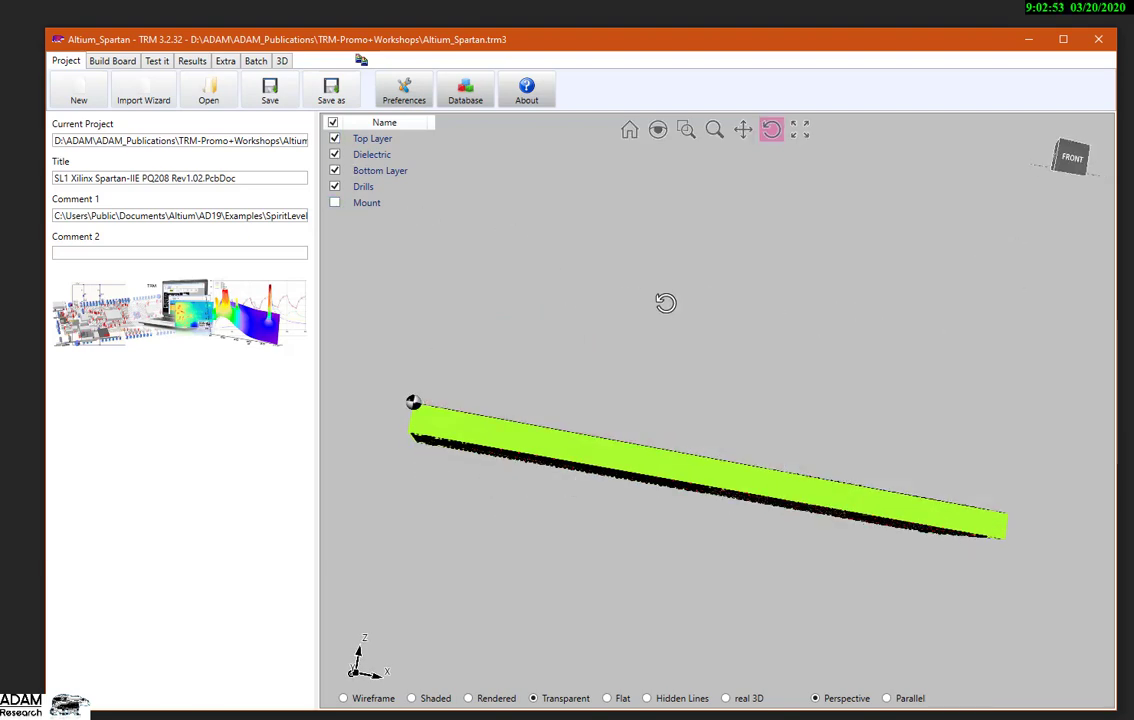
left_click_drag(666, 302, 473, 172)
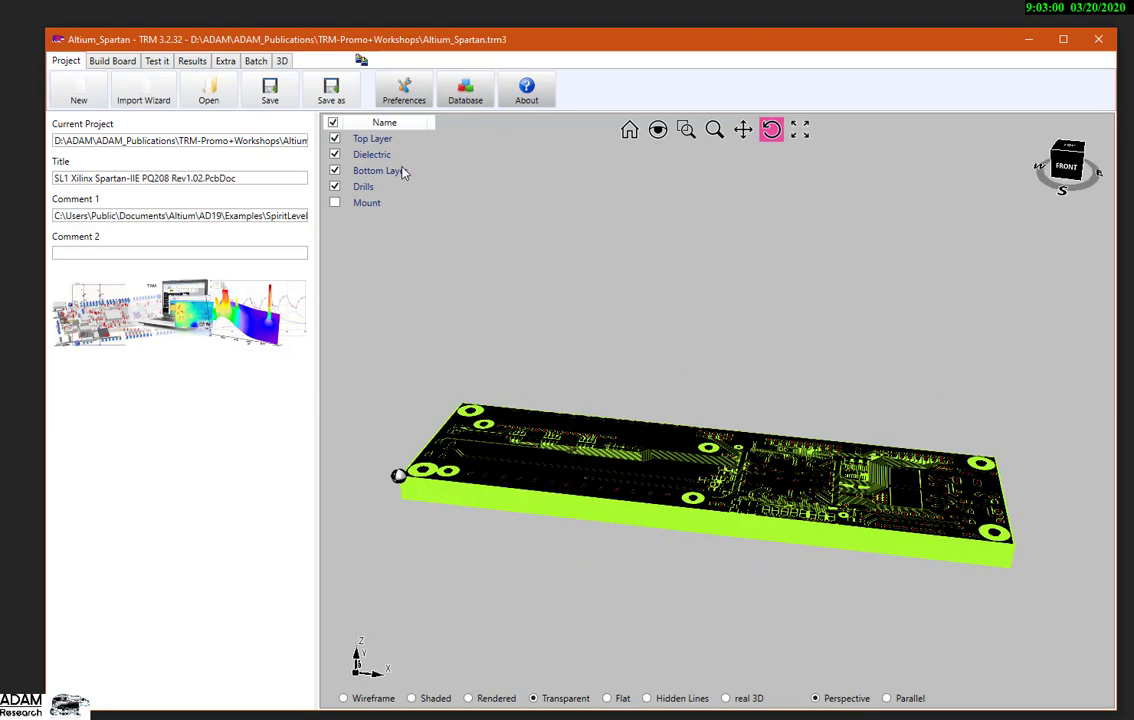
Hide and restore the Dielectric to inspect the copper layers and drills, then show the Mount components again.
left_click(335, 154)
mouse_move(722, 455)
left_mouse_down()
mouse_move(737, 458)
mouse_move(742, 435)
mouse_move(738, 493)
mouse_move(748, 441)
mouse_move(780, 448)
mouse_move(711, 494)
mouse_move(700, 450)
left_mouse_up()
left_click(336, 155)
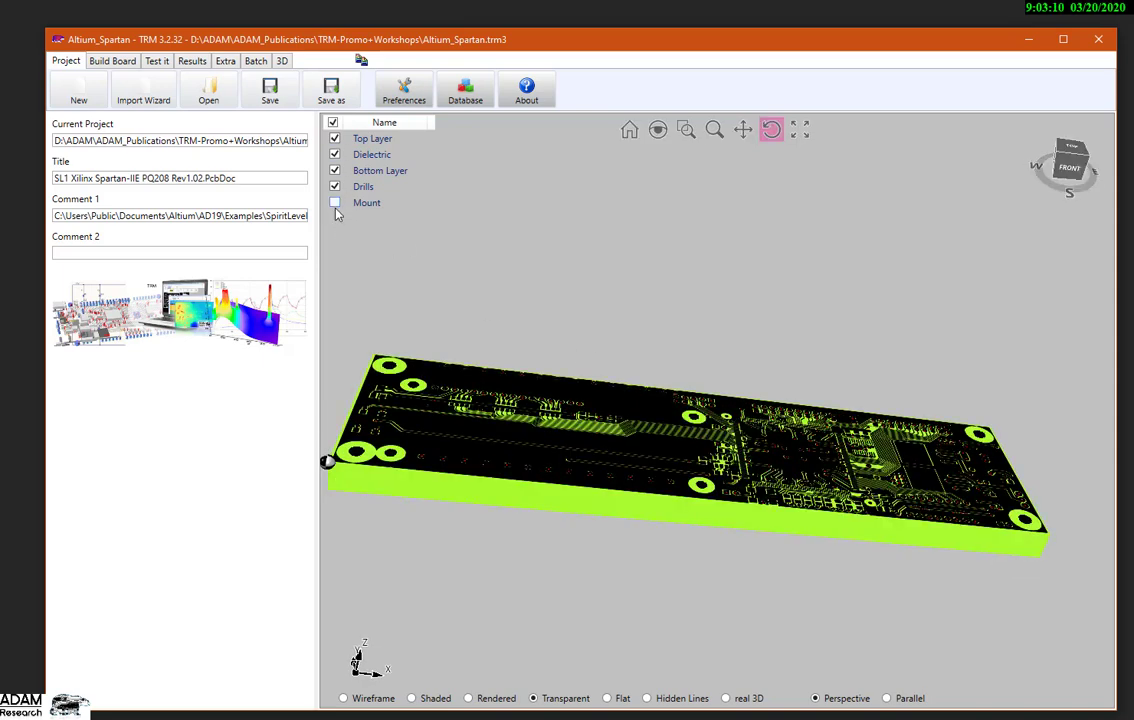
left_click(335, 203)
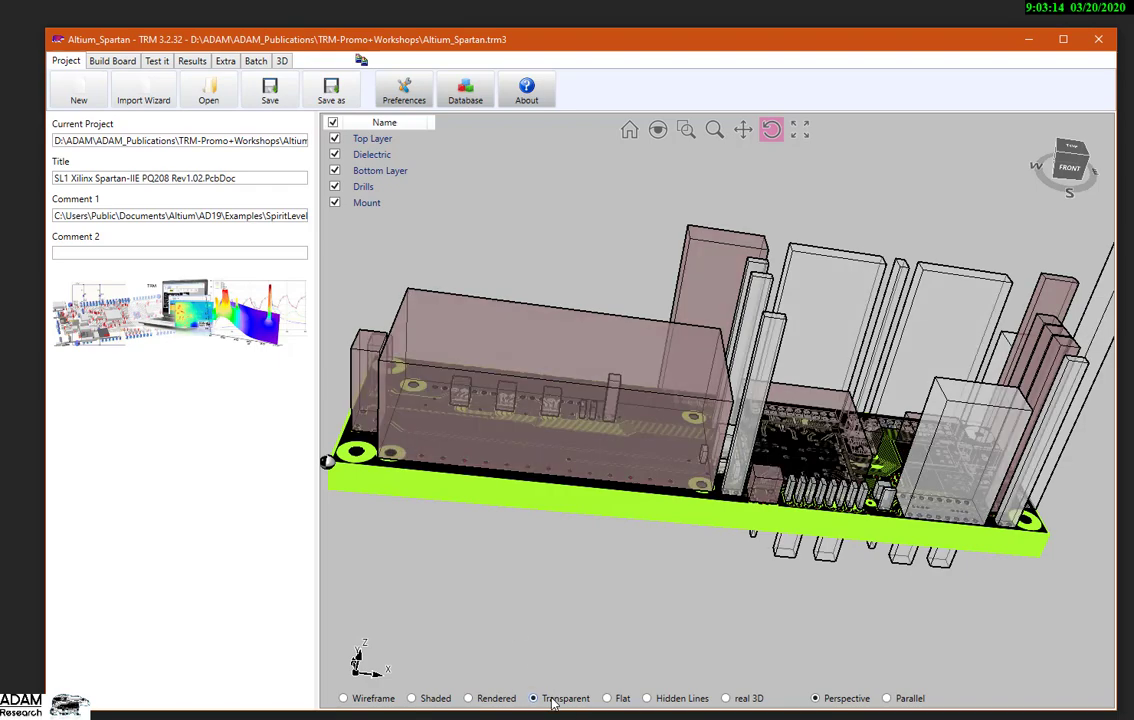
left_click_drag(749, 537, 765, 340)
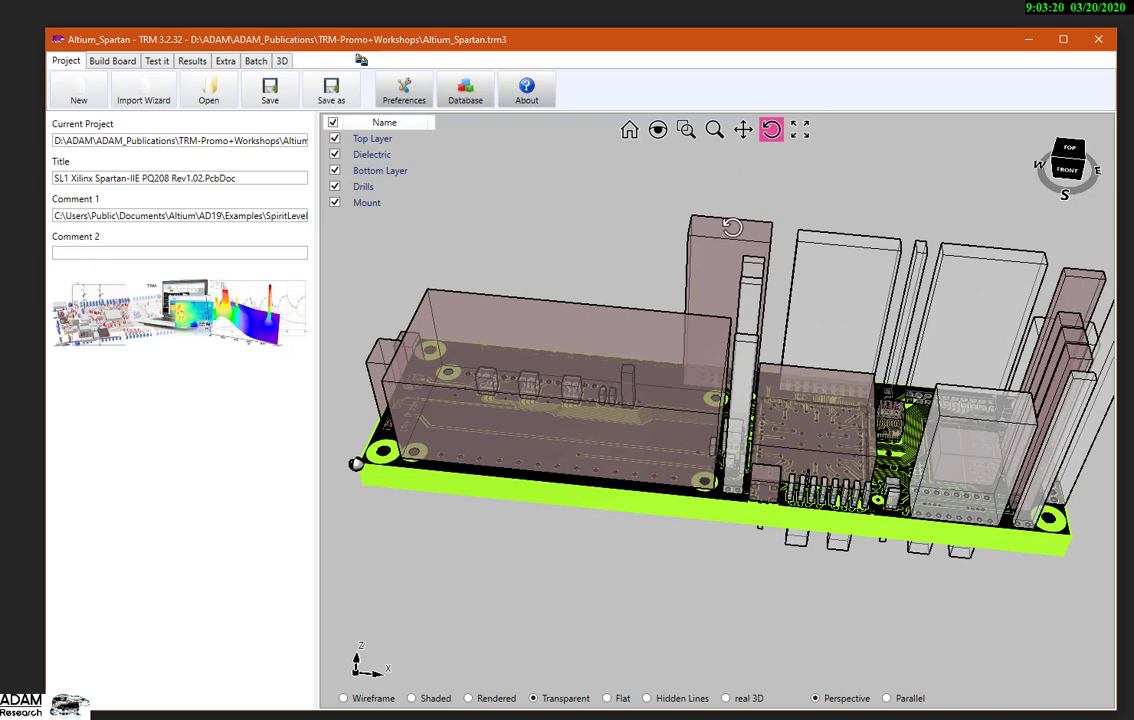
Inspect the properties of the components LCD1, S1 and U1 in the 3D board model.
left_click(613, 373)
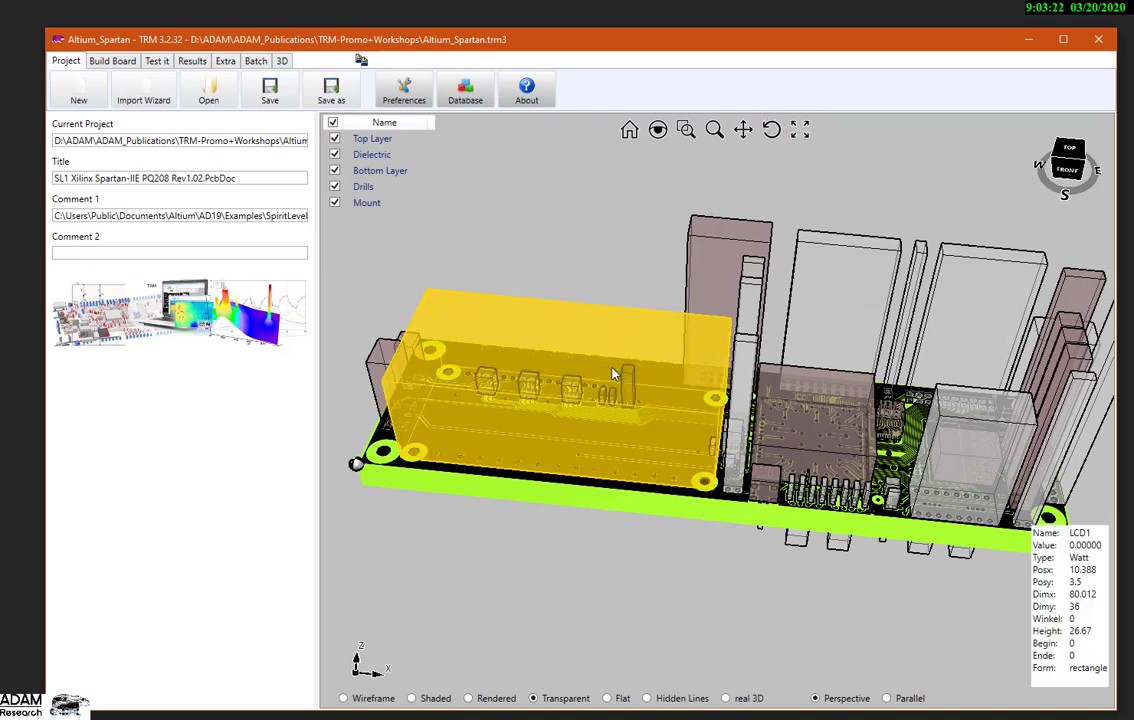
left_click(1090, 435)
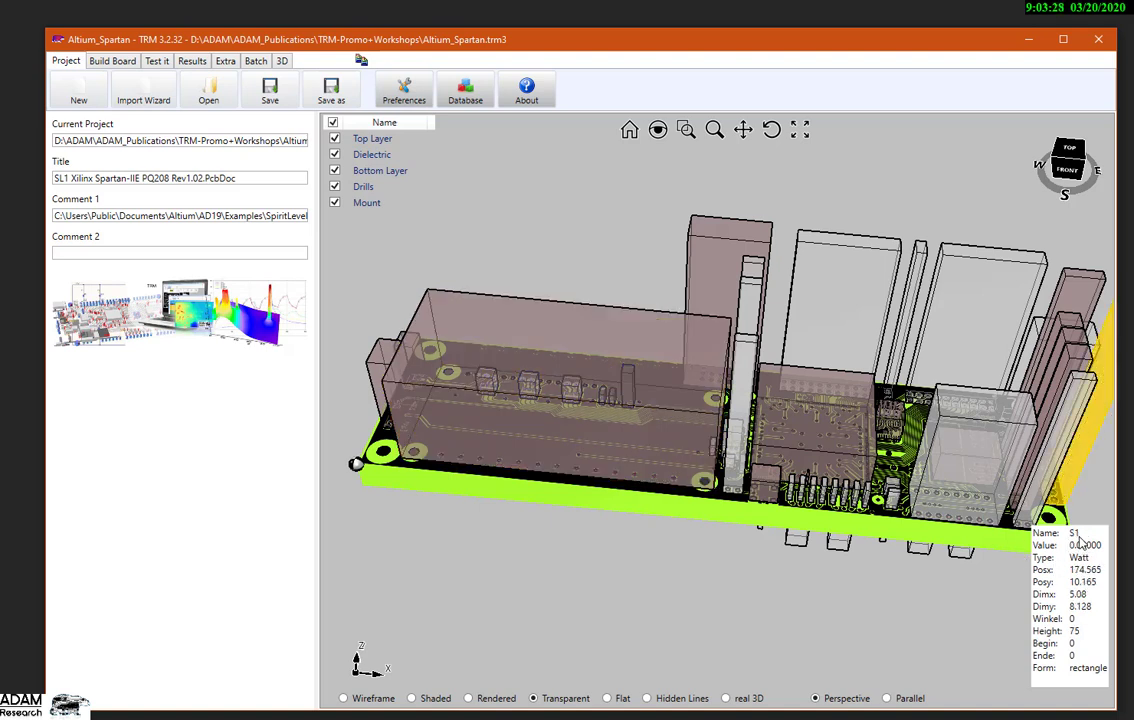
left_click(812, 433)
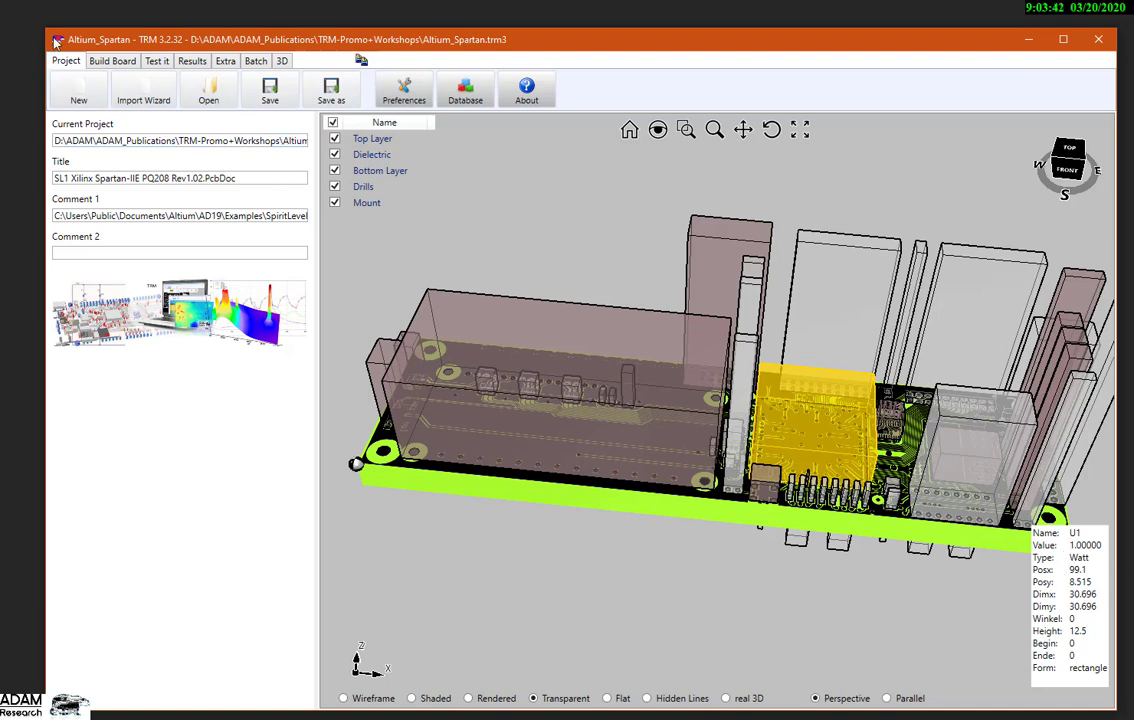
Review the board frame settings and layer stack, and view the exposed Gerber images of the Top Layer and Bottom Layer.
left_click(95, 60)
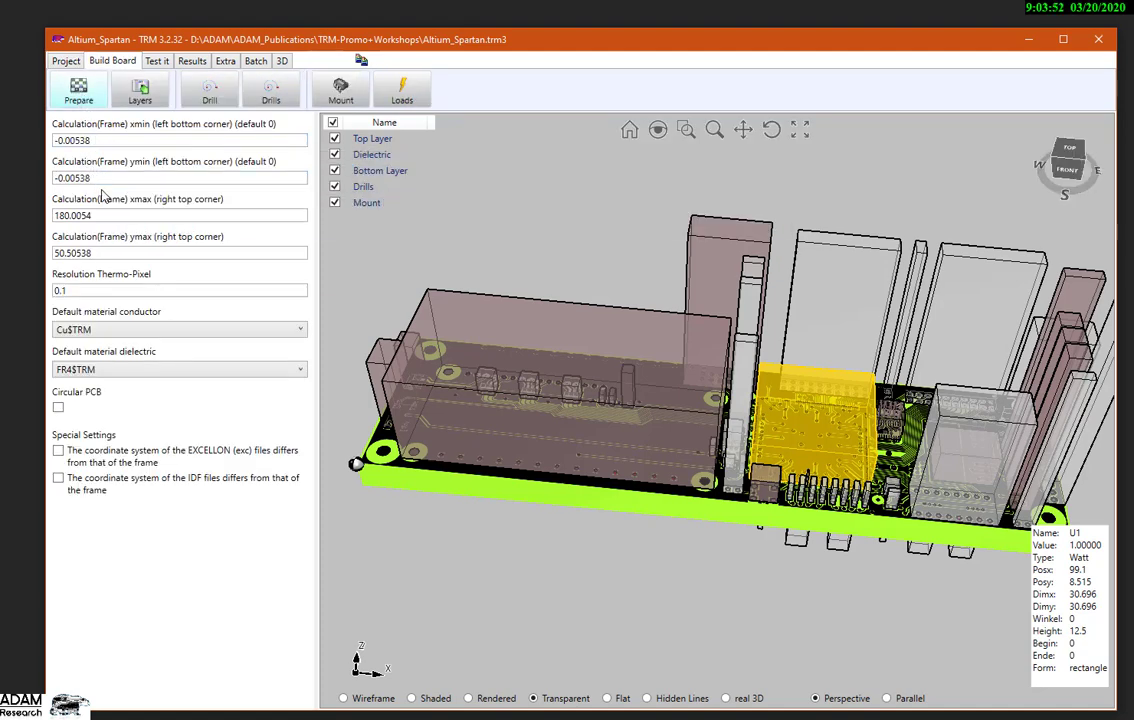
left_click(140, 93)
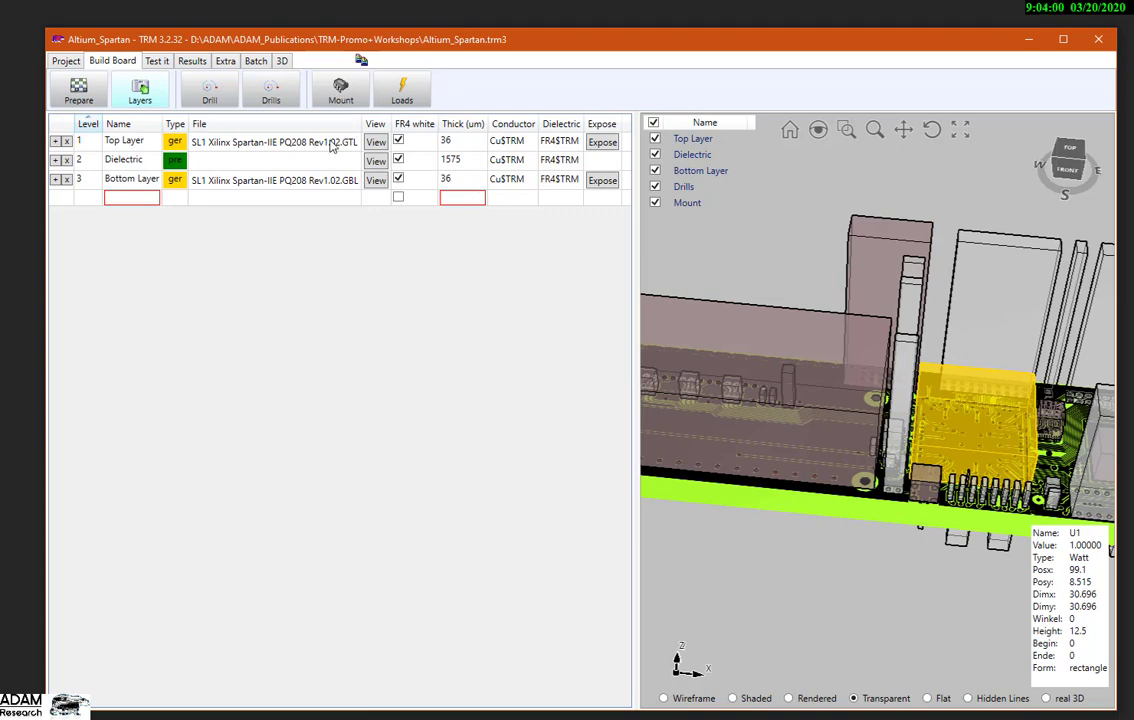
left_click(375, 142)
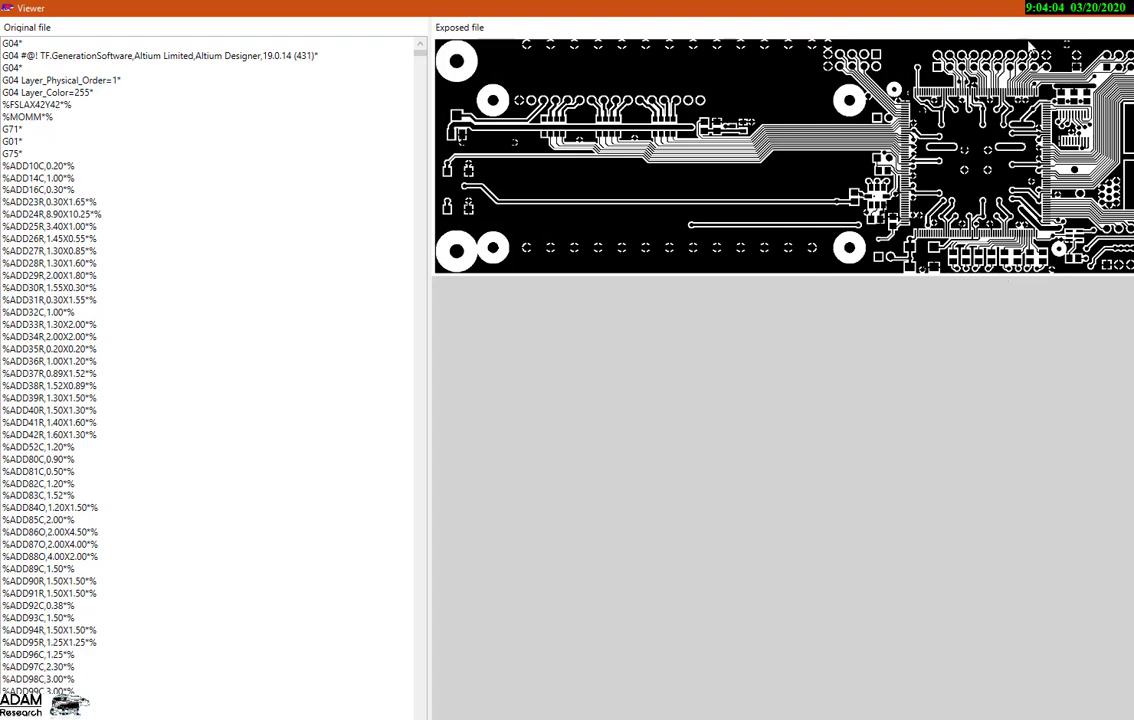
double_click(886, 8)
left_click_drag(583, 114, 521, 49)
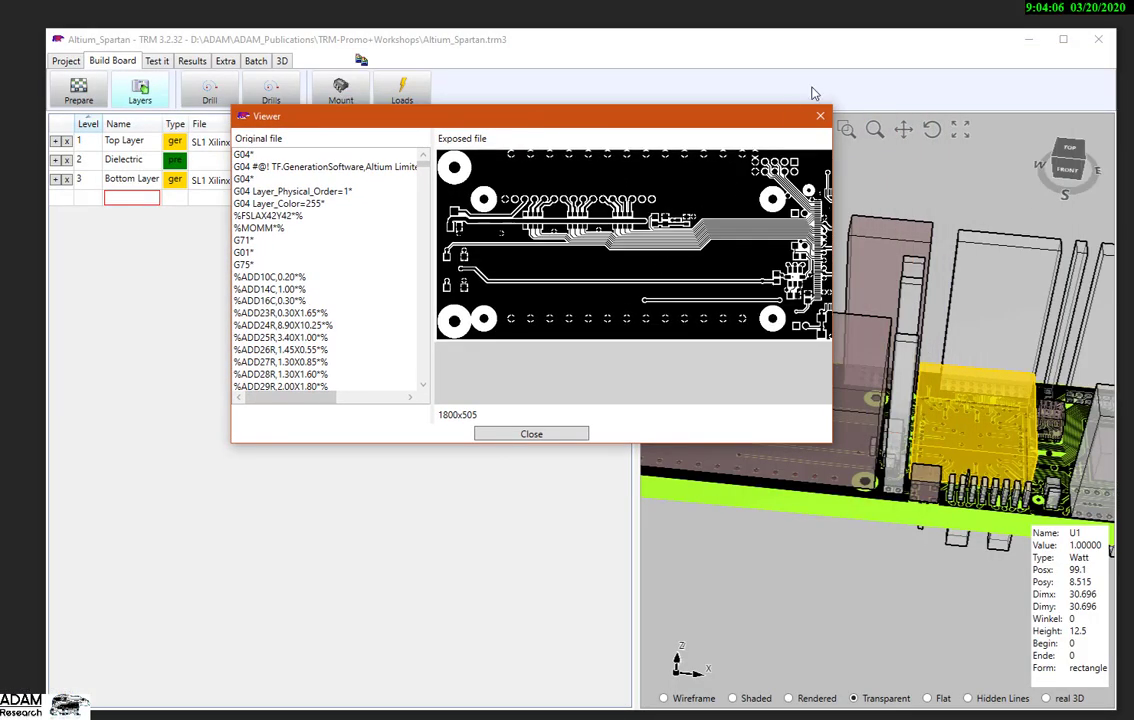
left_click(815, 46)
left_click(376, 179)
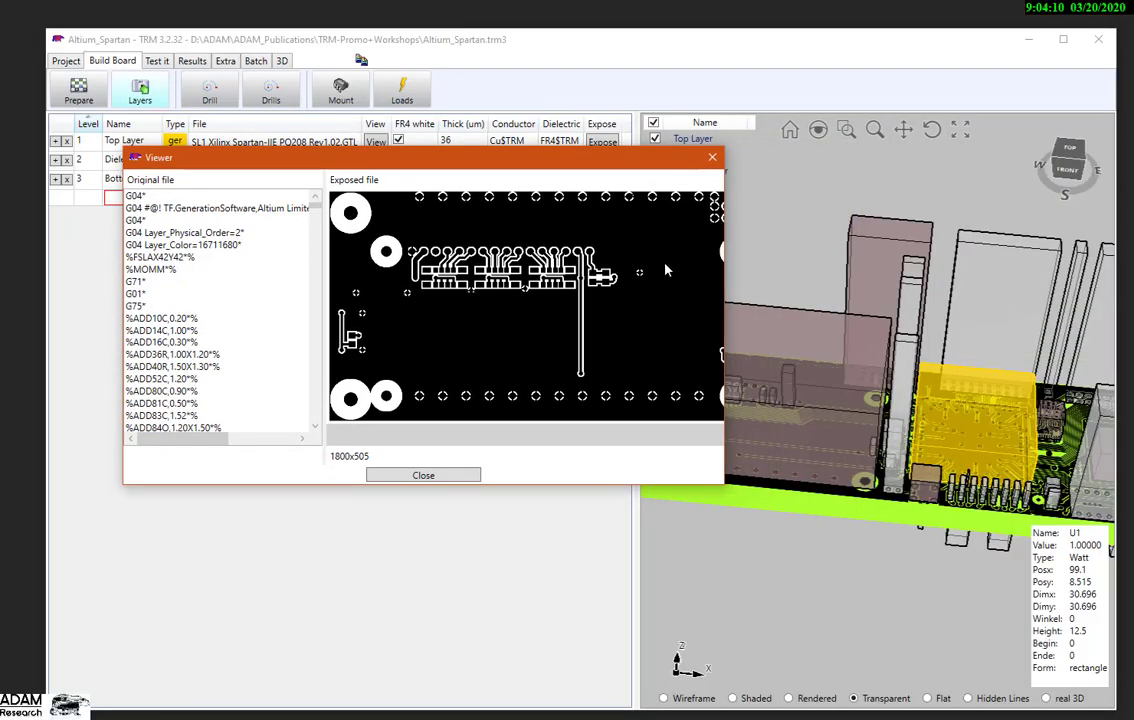
left_click(712, 157)
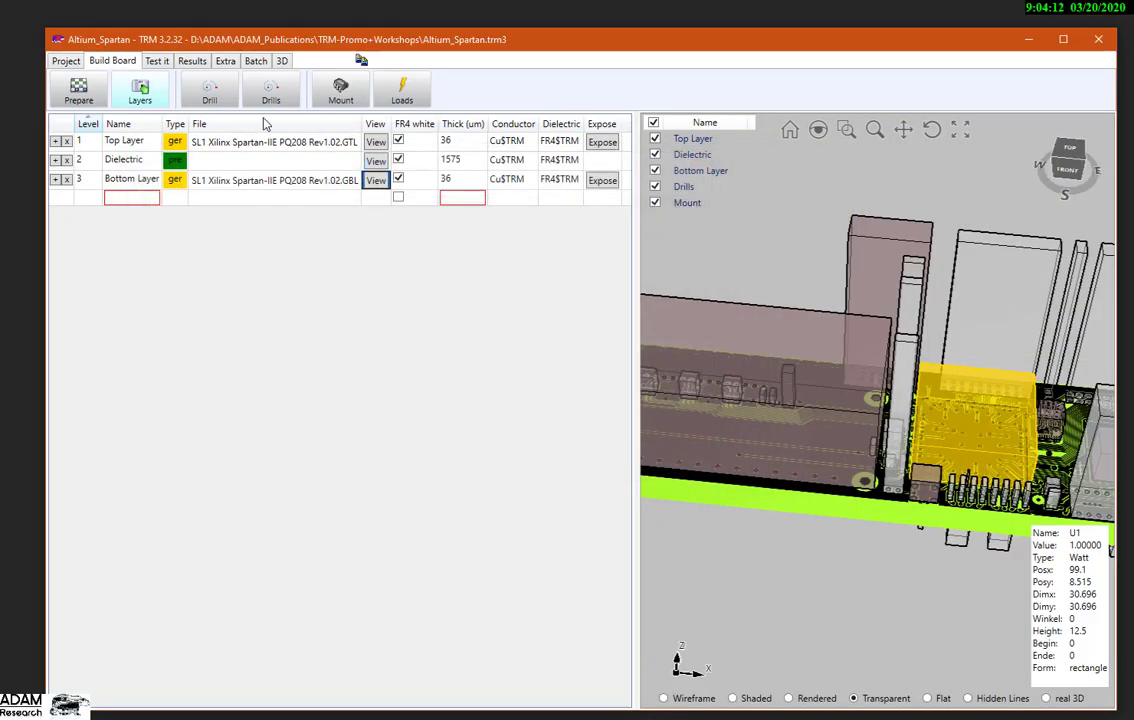
View the generated PNG image of the plated round holes drill file and close it.
left_click(209, 94)
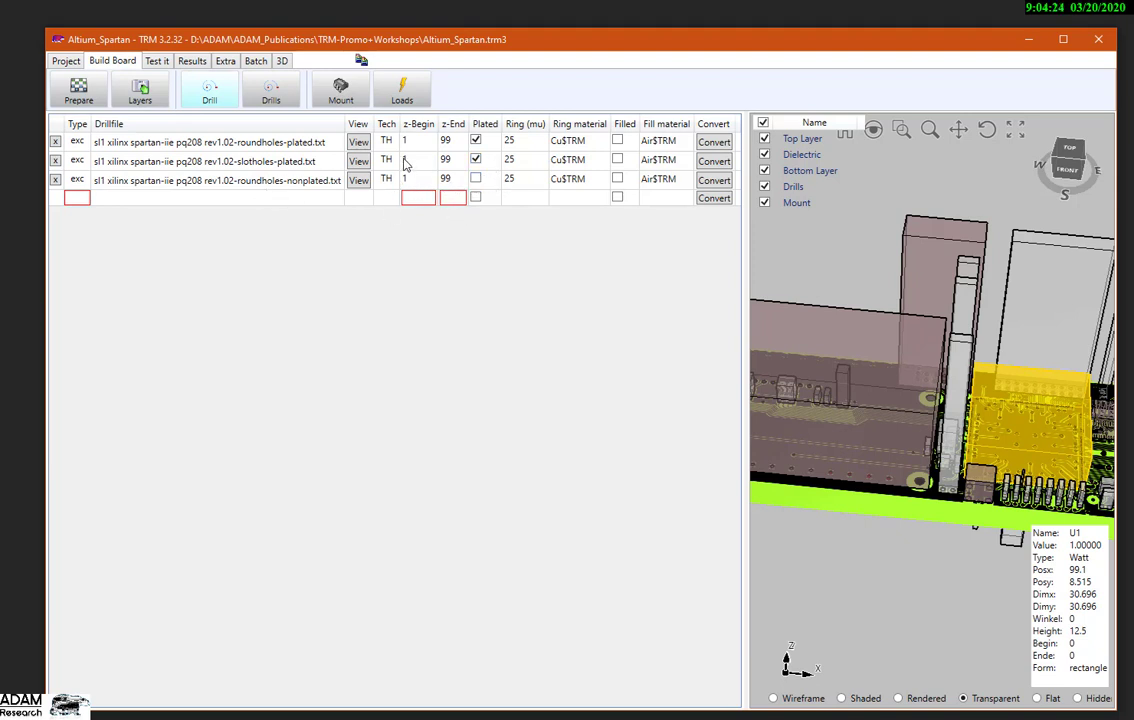
left_click(358, 142)
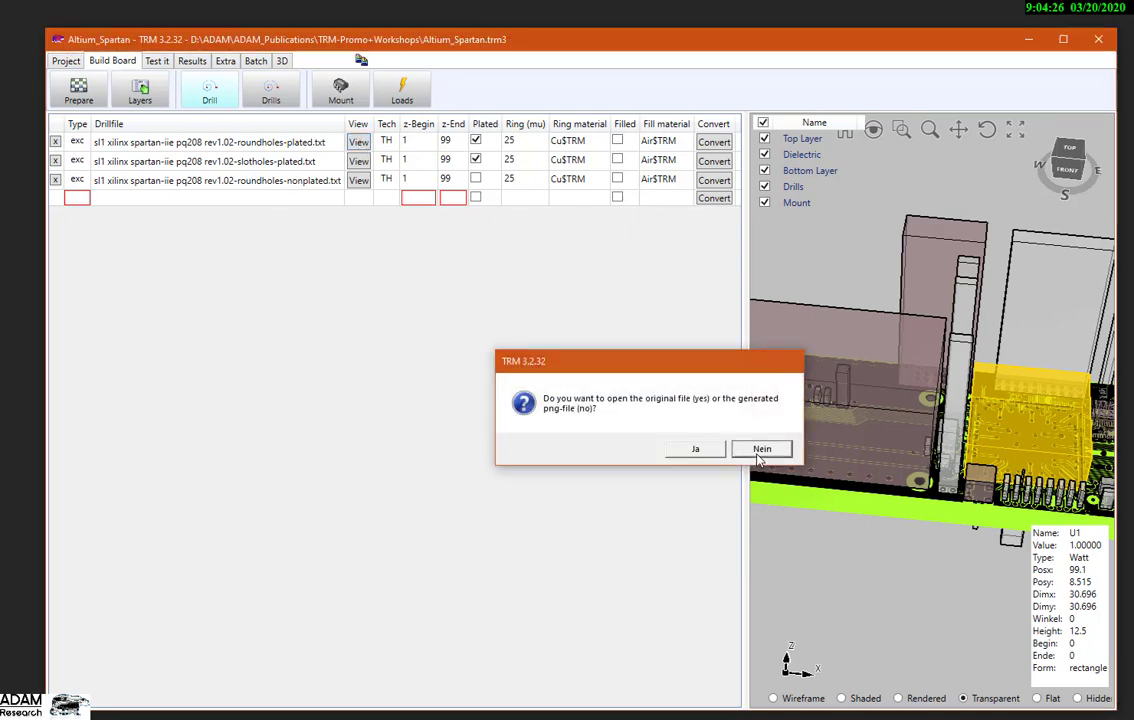
left_click(752, 448)
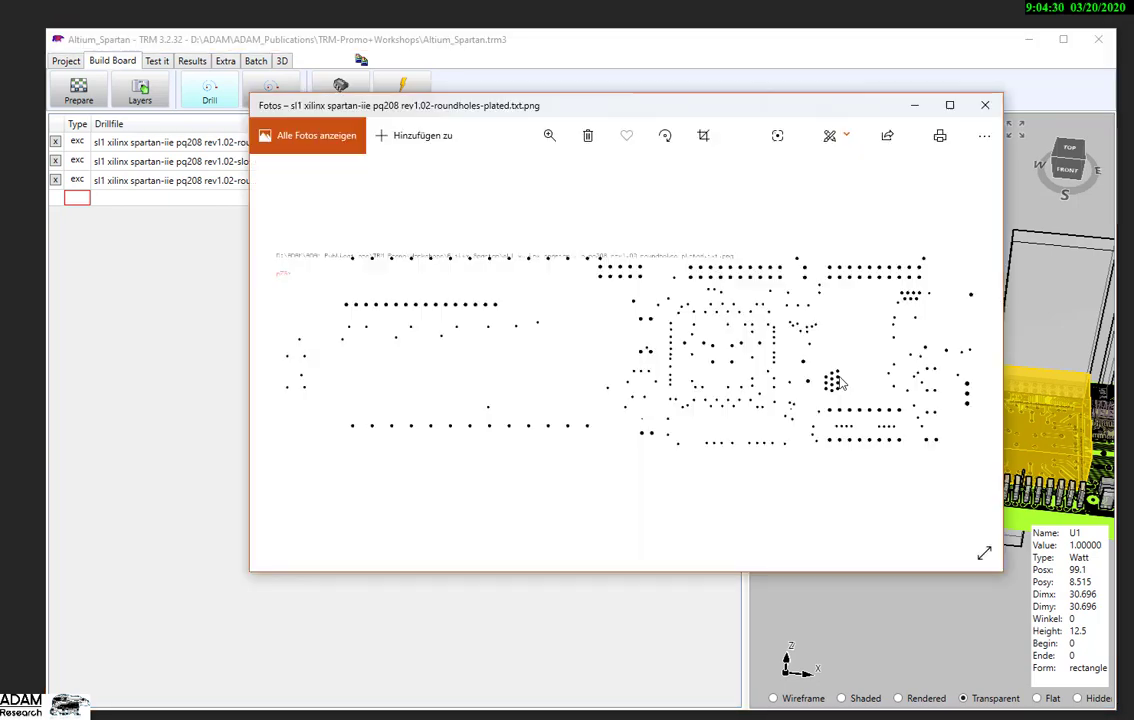
left_click(985, 105)
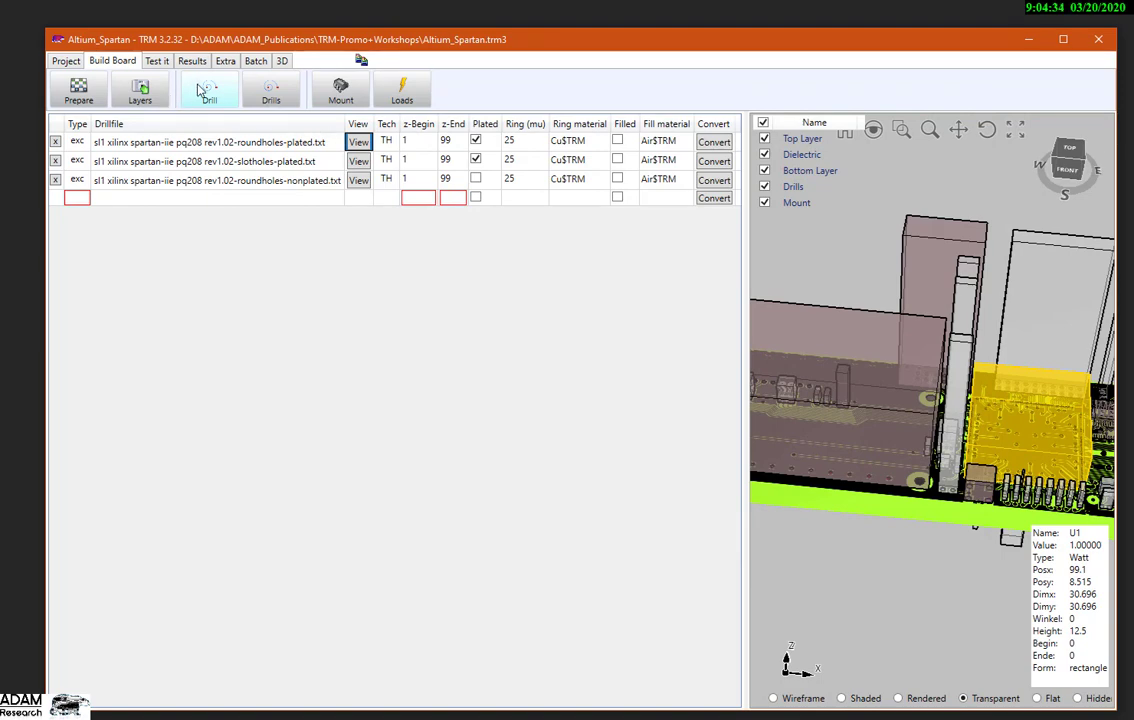
Look through the list of individual drills, then return to the drill file overview with its z-Begin and z-End settings.
left_click(271, 90)
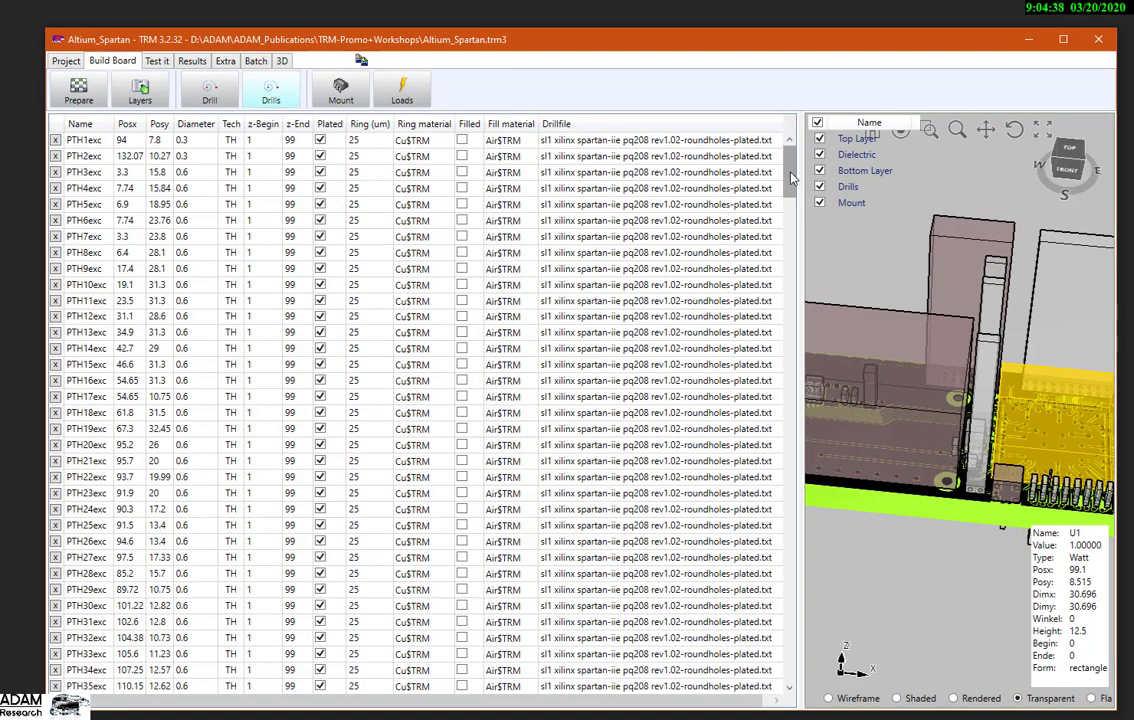
scroll(790, 175, "down", 5)
scroll(790, 173, "up", 5)
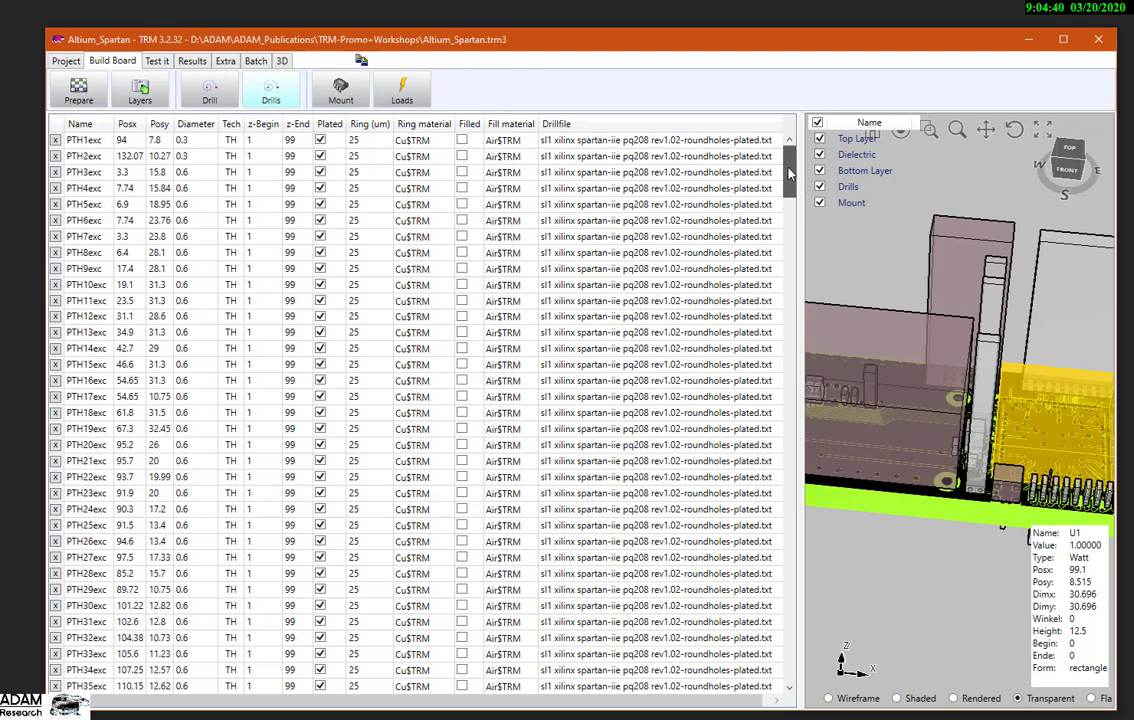
scroll(790, 175, "down", 4)
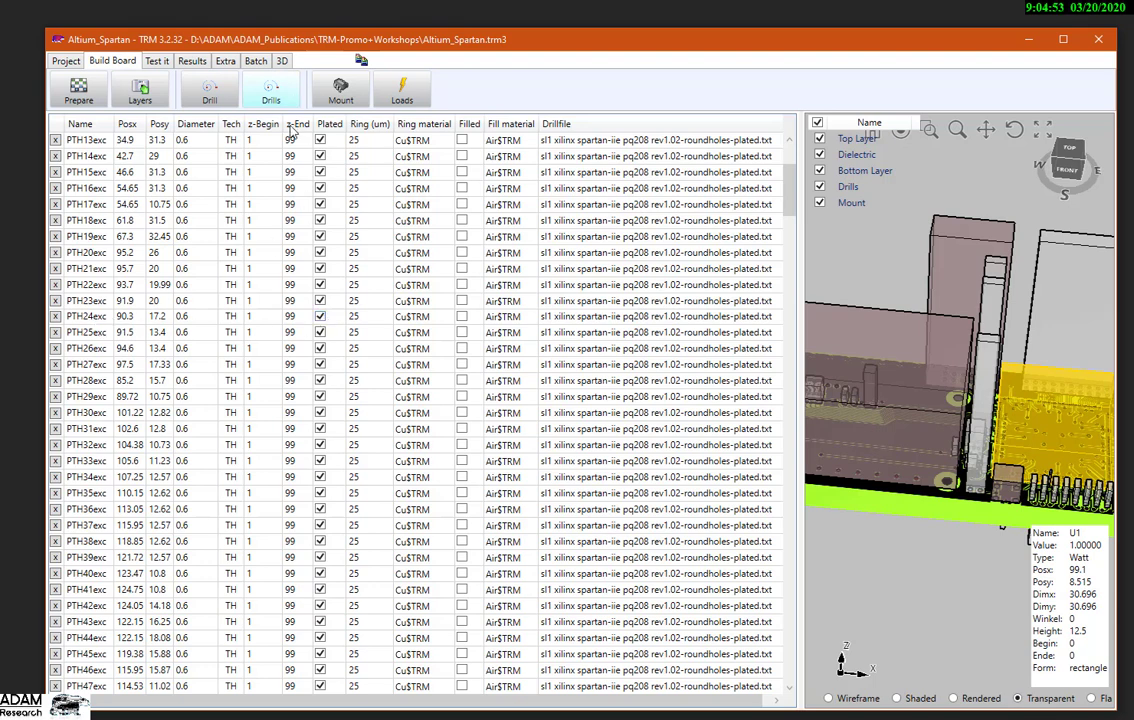
left_click(202, 95)
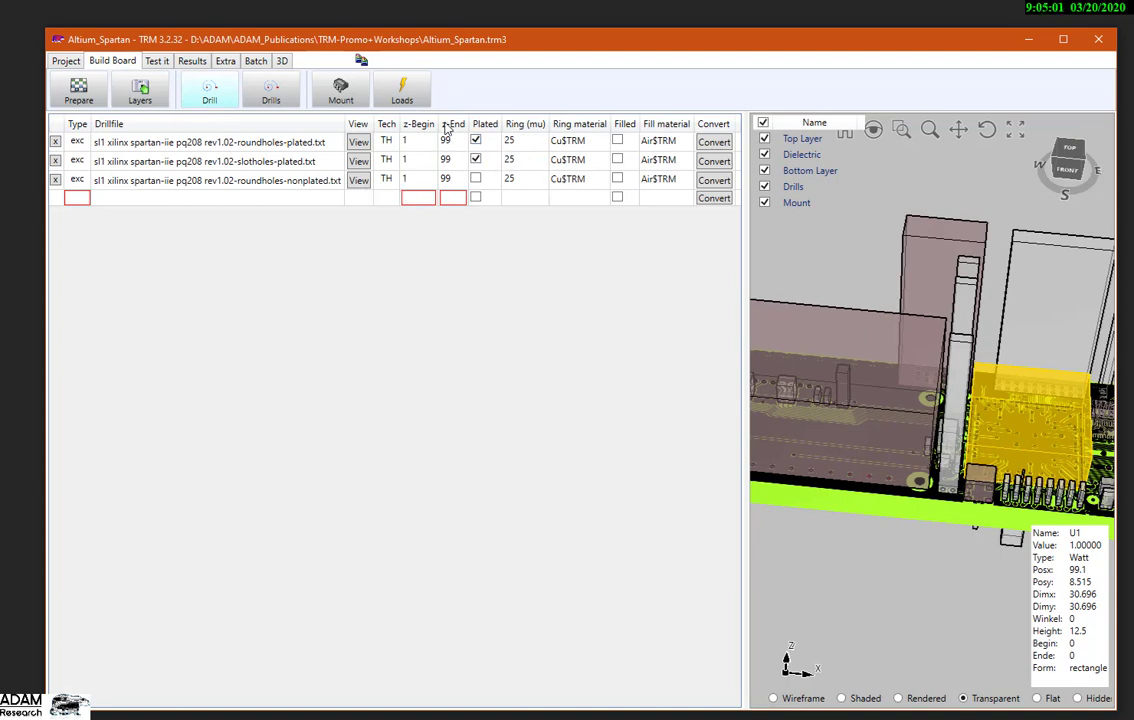
View the generated PNG image of the mounted IDF component file SL1 Xilinx Spartan-IIE PQ208 Rev1.02.brd.
left_click(340, 97)
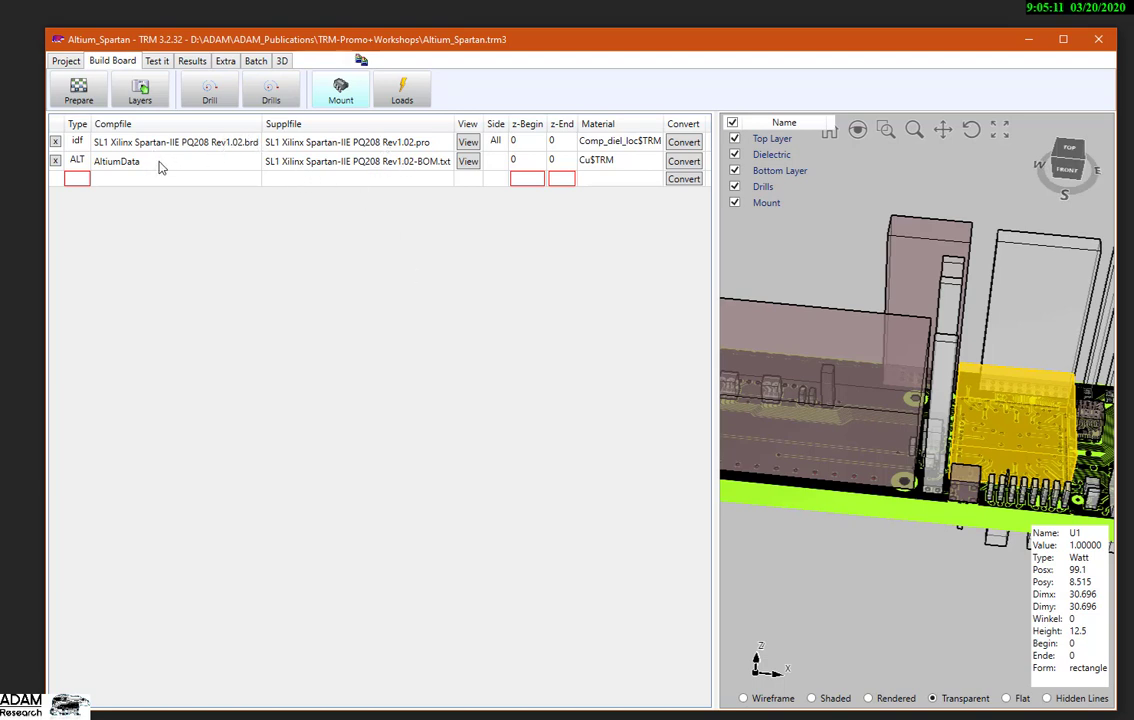
left_click(468, 142)
left_click(758, 447)
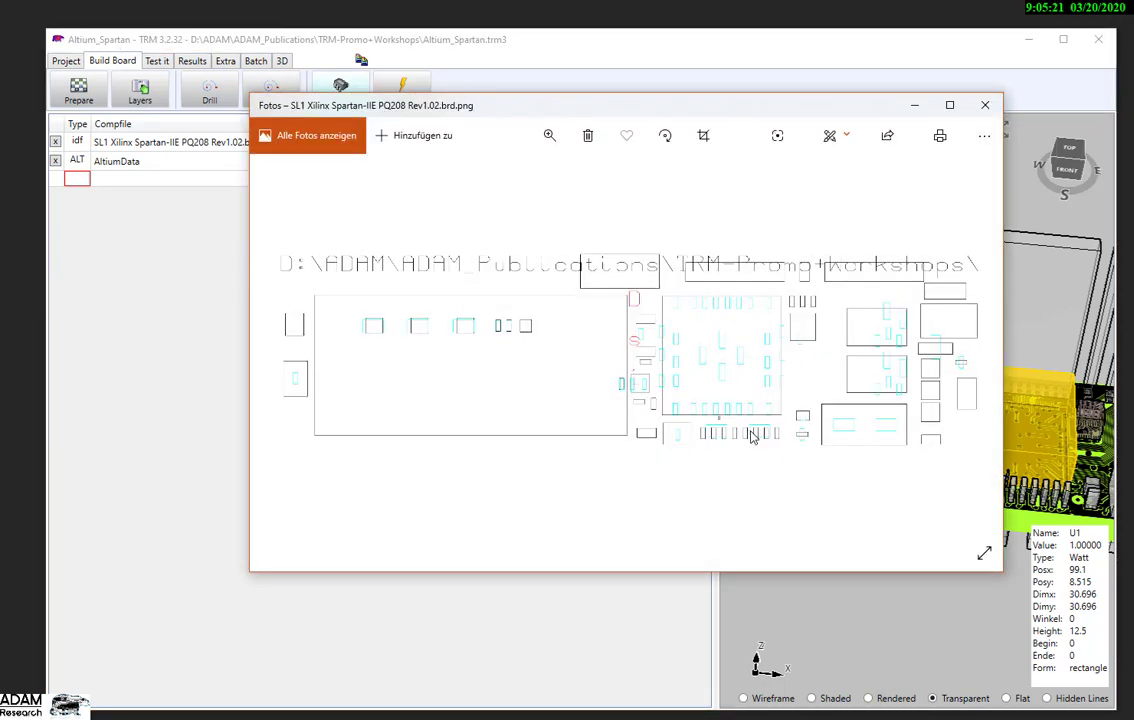
left_click(985, 105)
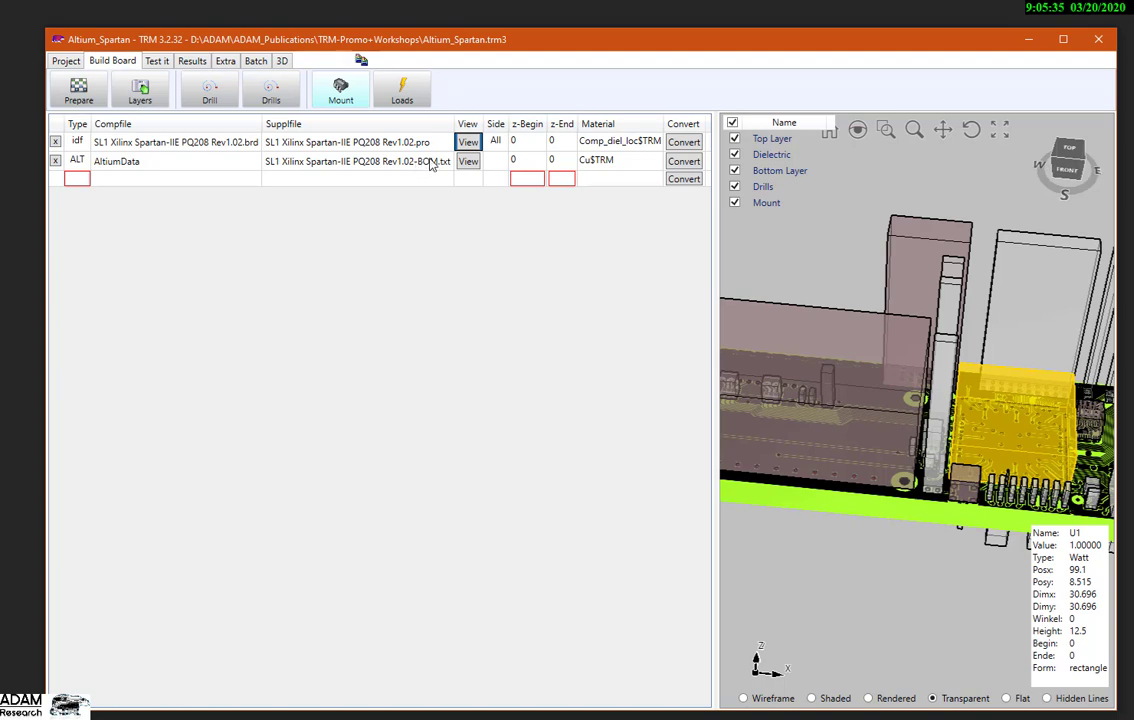
Look through the component loads table and filter it with Watt <>0.
left_click(404, 95)
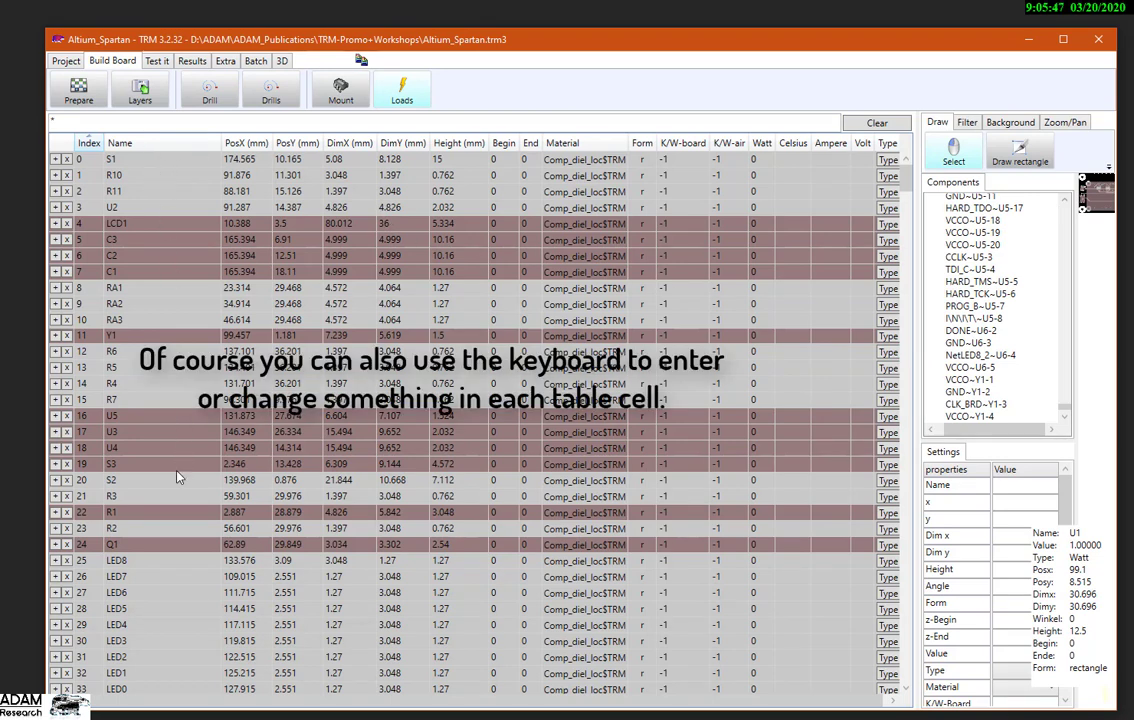
scroll(176, 478, "down", 3)
scroll(176, 478, "down", 6)
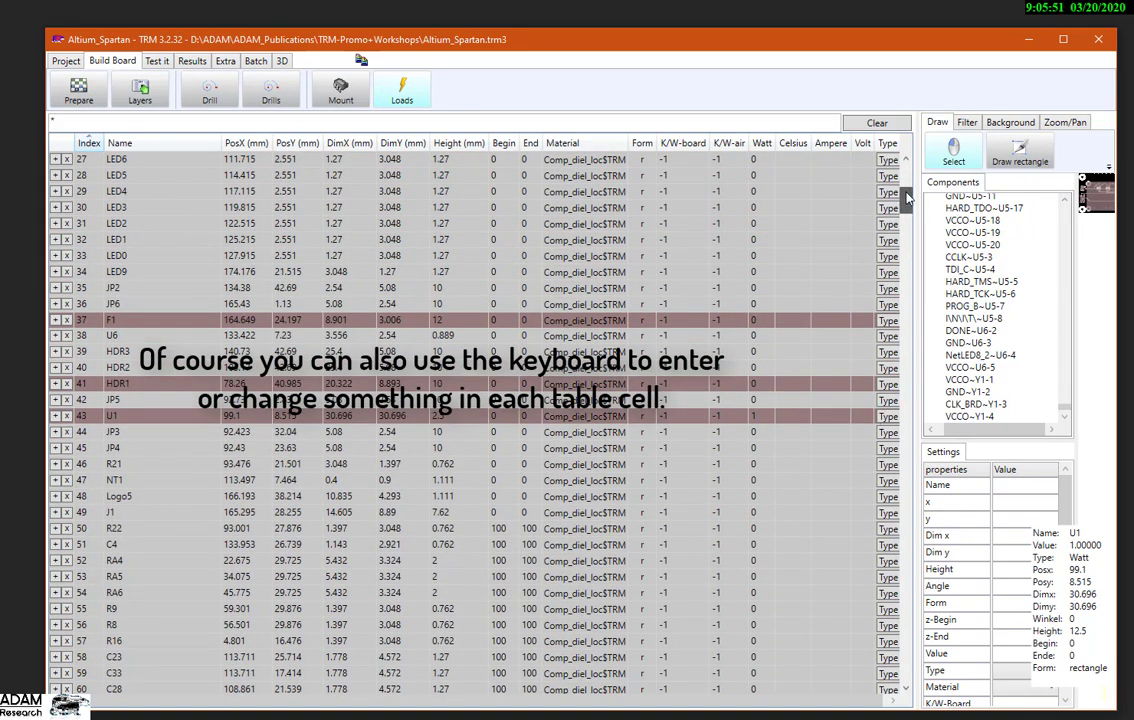
left_click_drag(905, 178, 905, 262)
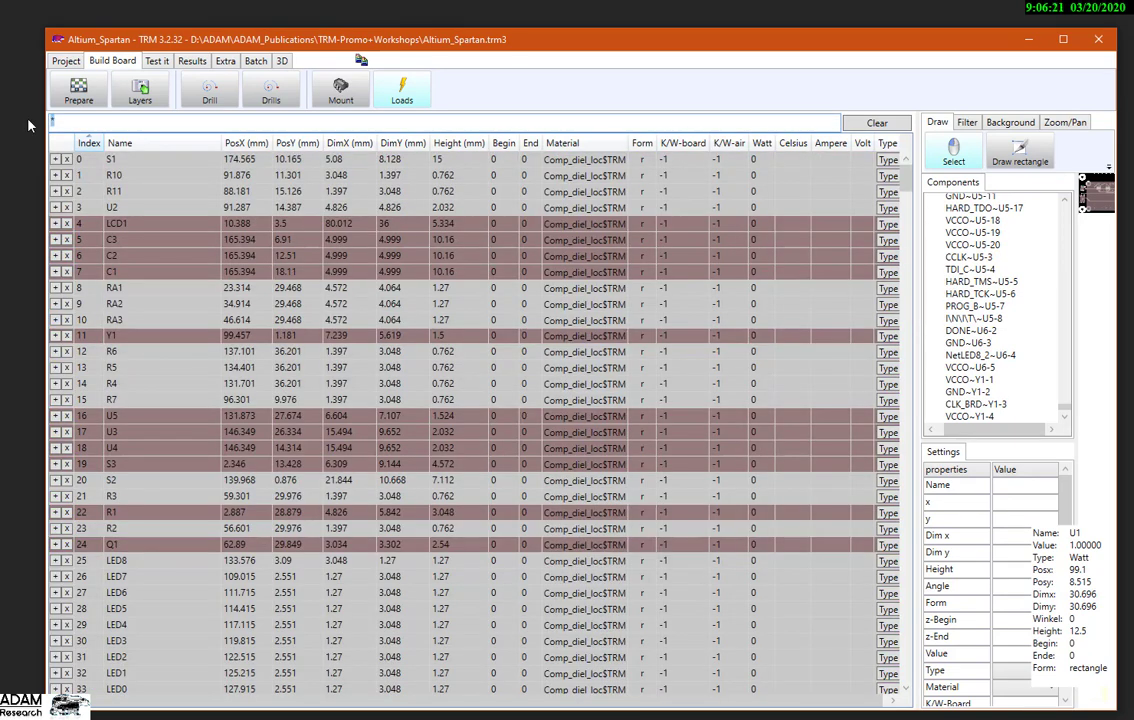
type("Watt <>0")
key("Return")
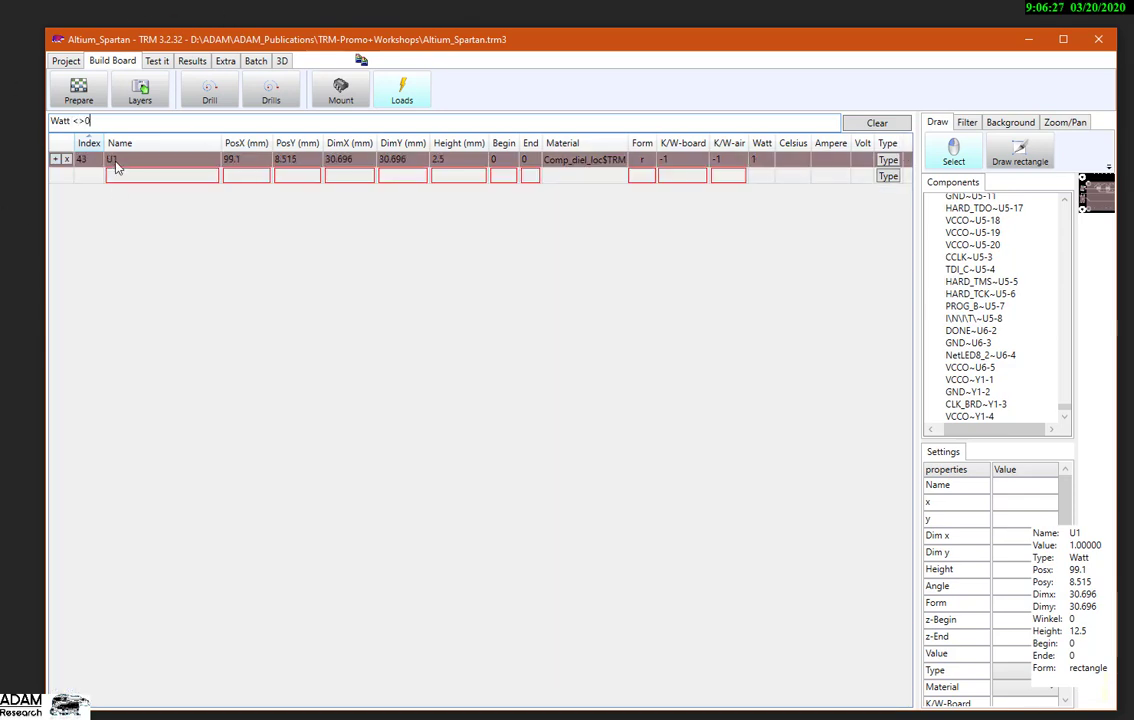
Enlarge the board drawing, move U1 to about x 99.28, y 7.975 and draw a small circle beside it.
mouse_move(918, 270)
left_mouse_down()
mouse_move(813, 240)
mouse_move(320, 290)
left_mouse_up()
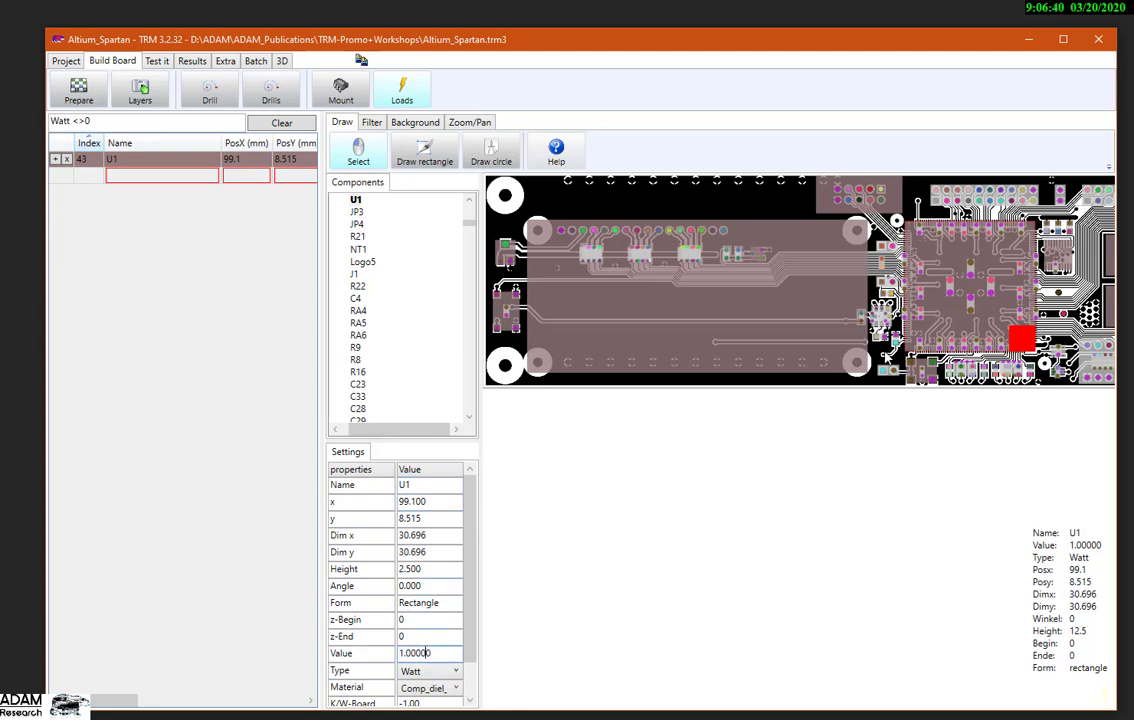
mouse_move(973, 305)
left_mouse_down()
mouse_move(955, 385)
mouse_move(949, 318)
left_mouse_up()
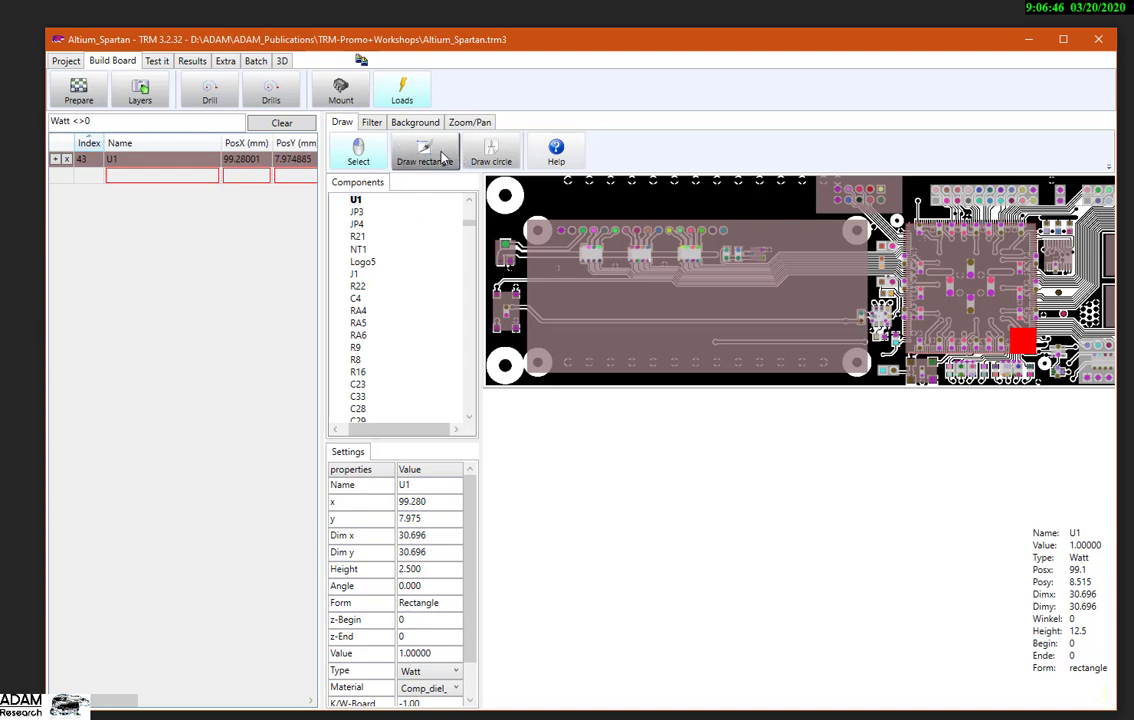
left_click(490, 152)
left_click(878, 270)
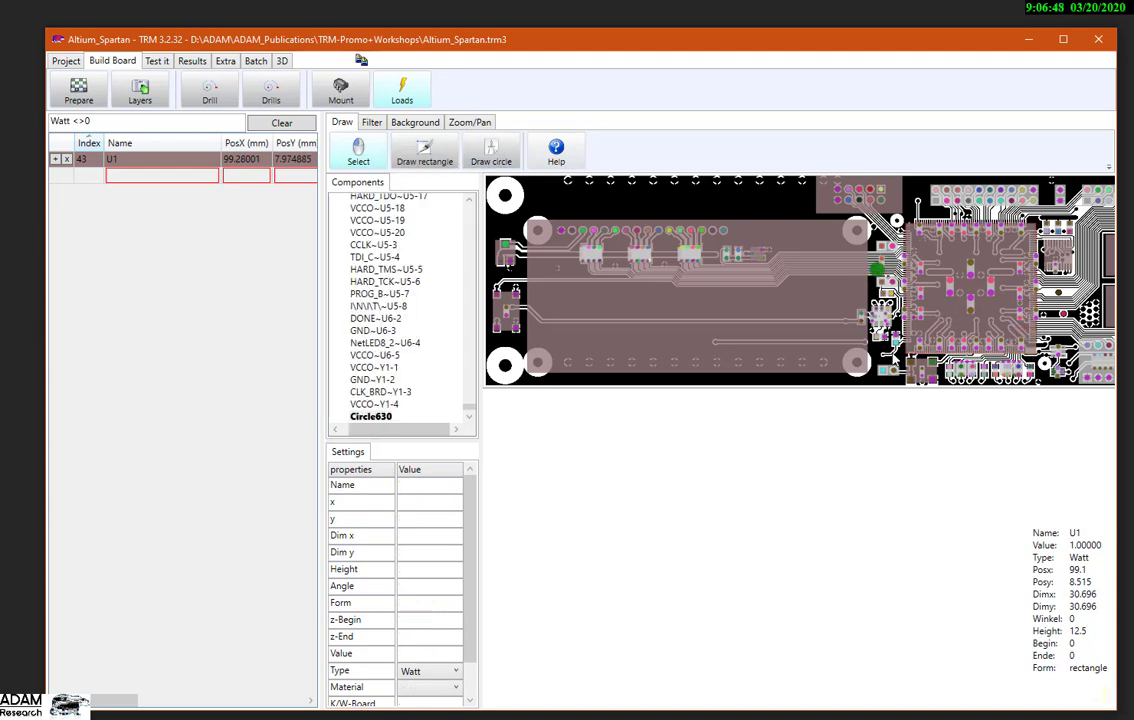
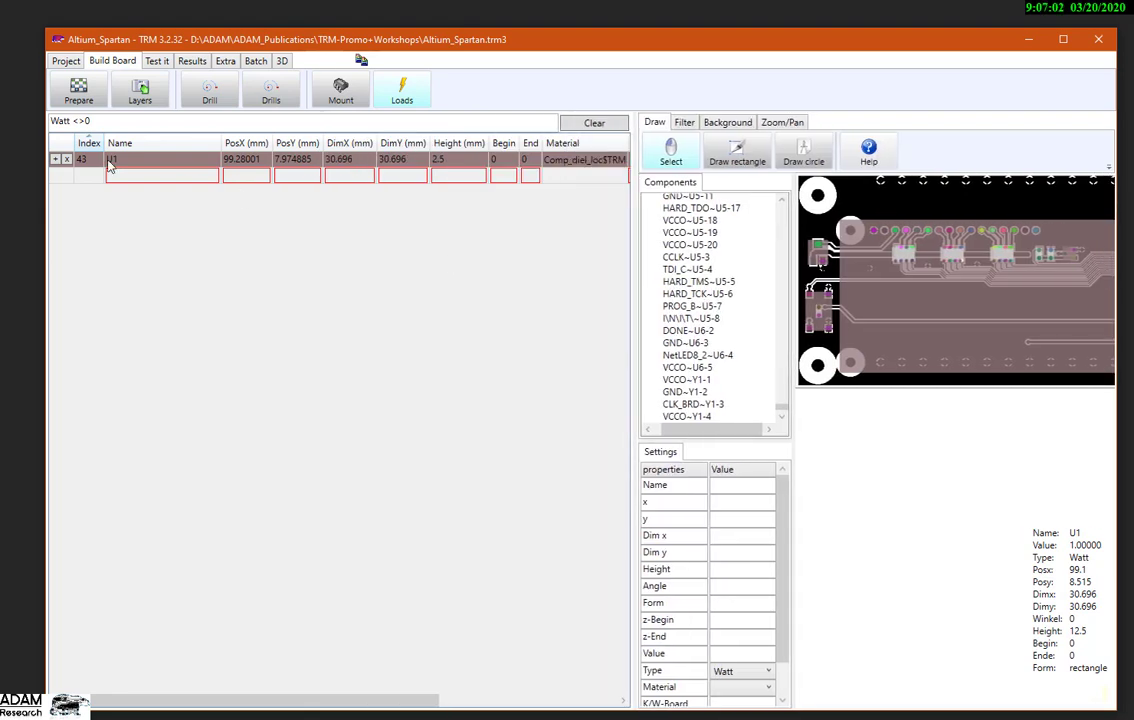
Filter the loads table with Ampere<>0 and widen it to examine the current loads.
left_click_drag(92, 121, 29, 124)
type("Am")
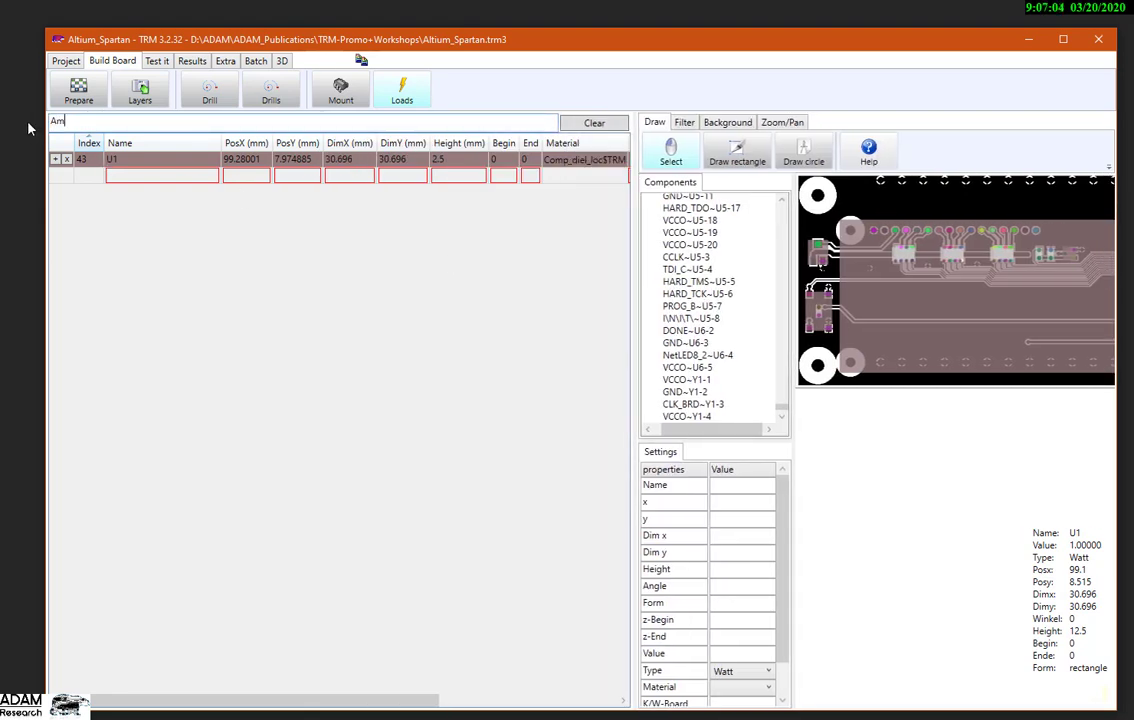
type("pere<>0")
key("Return")
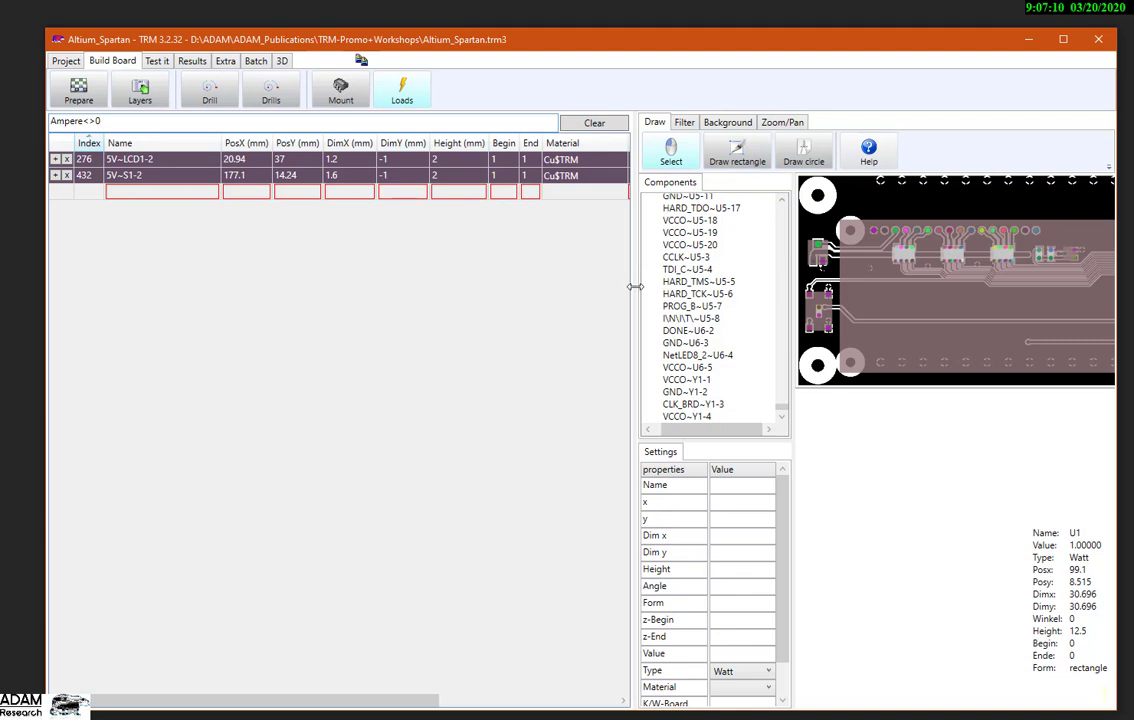
left_click_drag(633, 288, 841, 288)
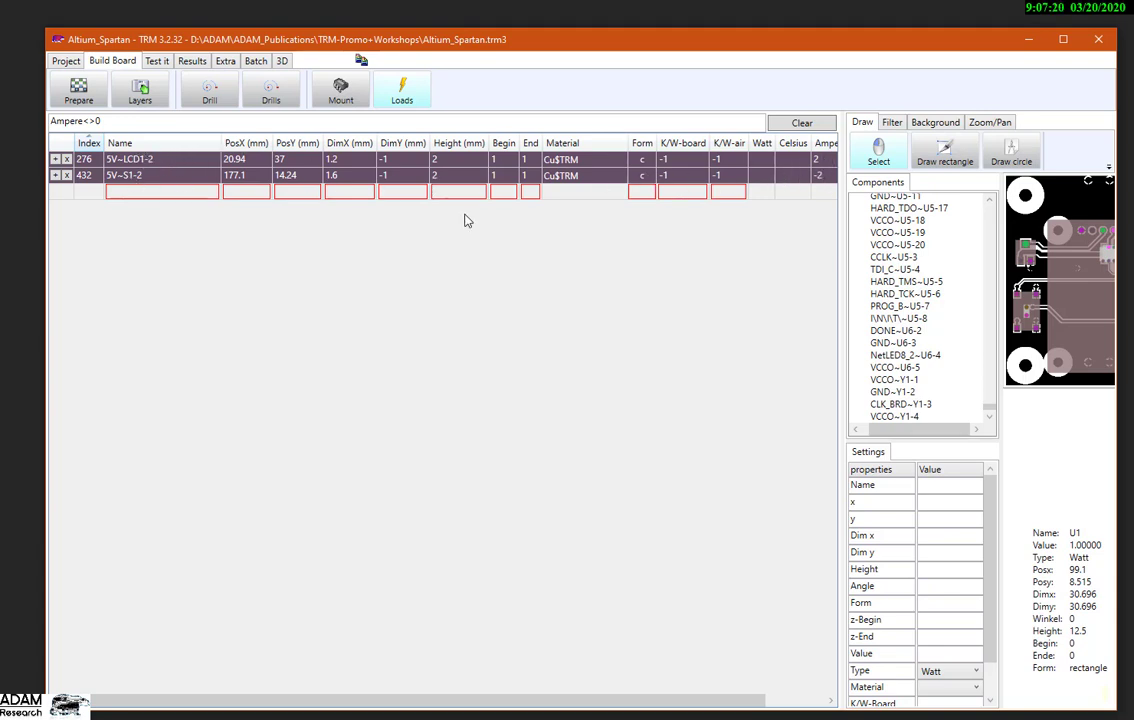
Enlarge the board drawing and zoom in around U1 and U4 to examine the pads.
left_click_drag(843, 286, 79, 332)
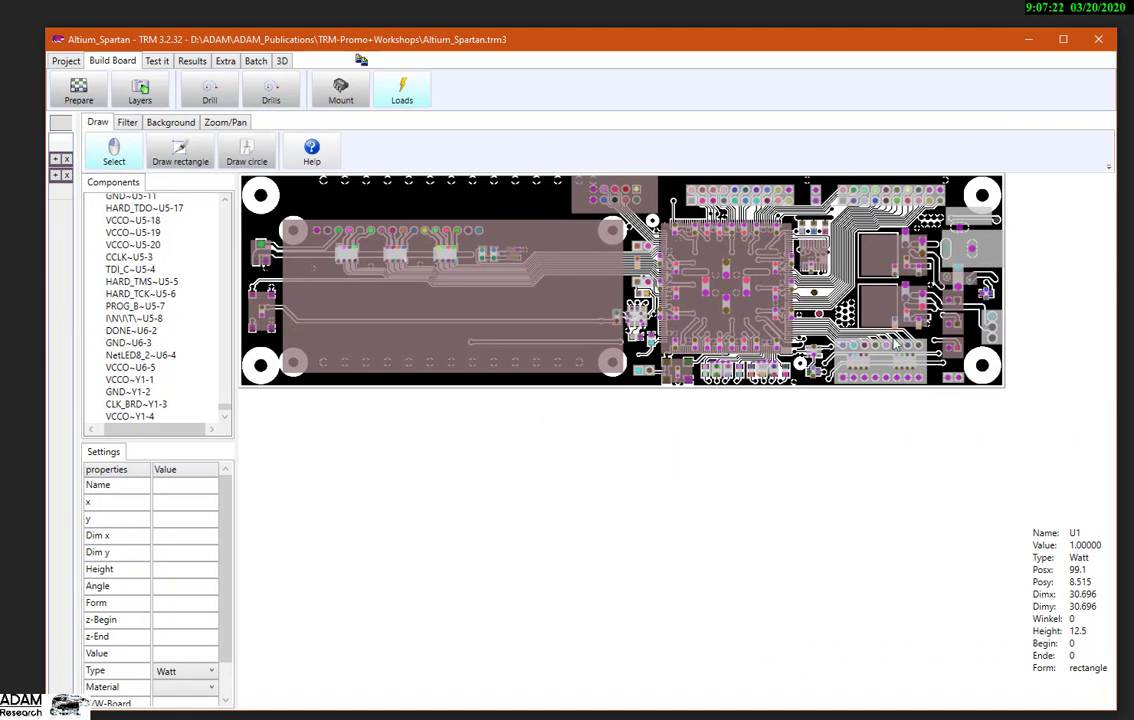
scroll(797, 305, "up", 2)
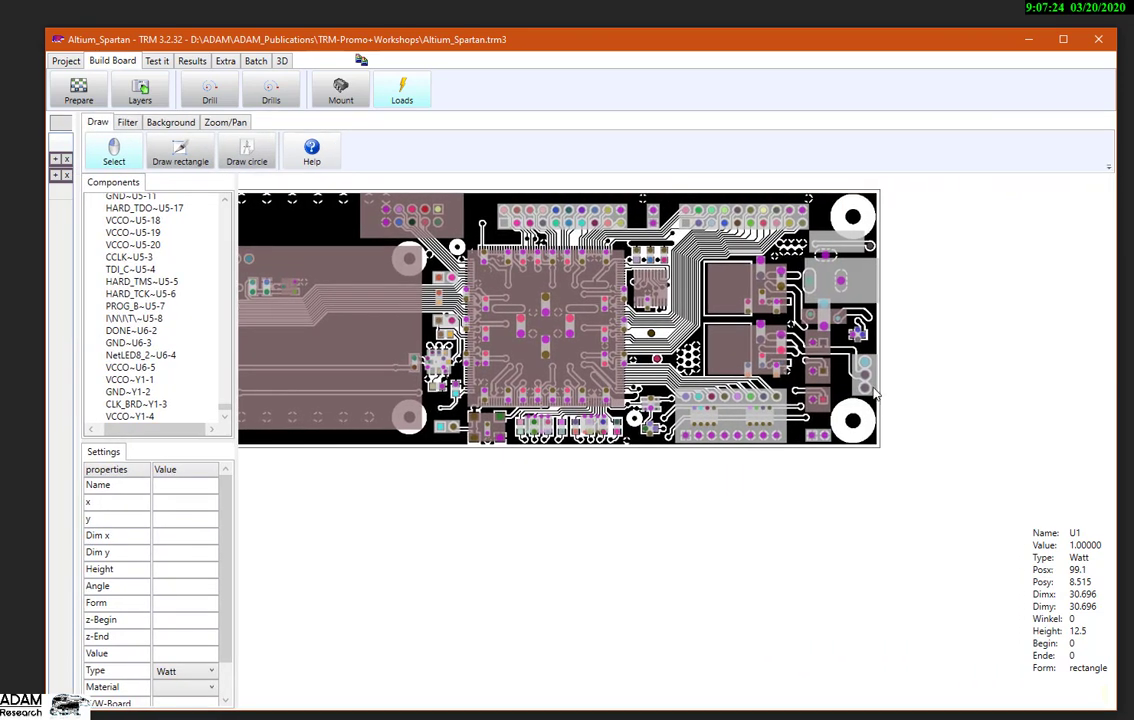
left_click(771, 343)
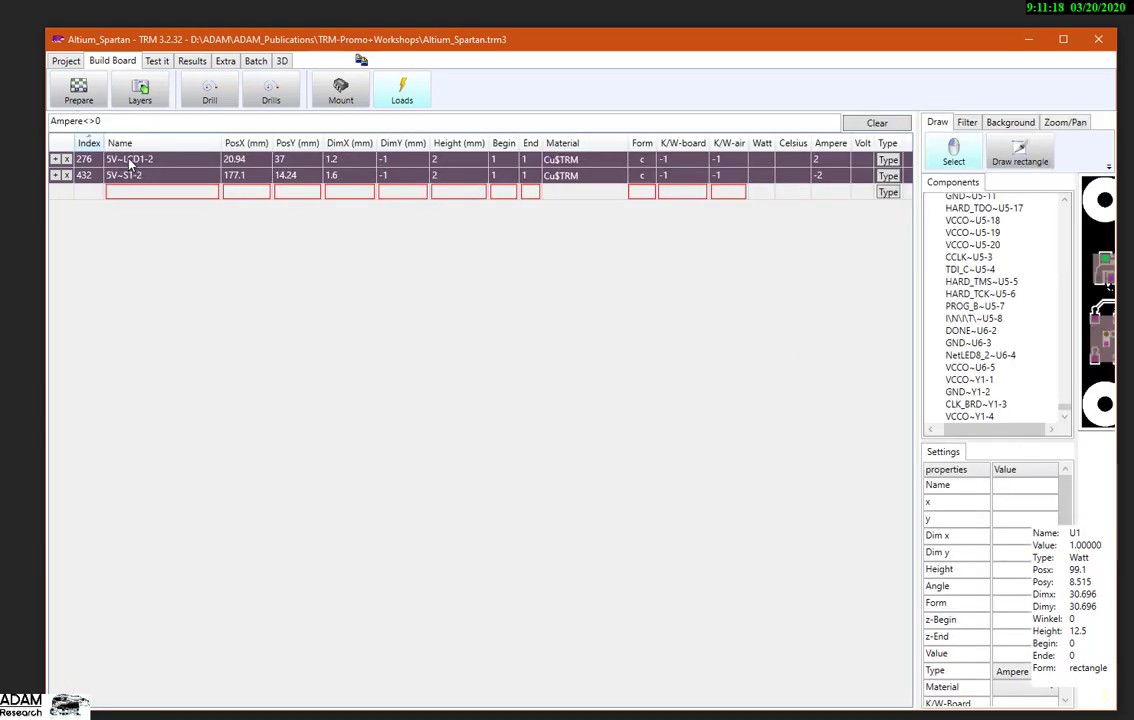
Enlarge the board drawing and set the DimX of the 5V~LCD1-2 current load to 5 mm.
left_click_drag(918, 350, 543, 392)
left_click(340, 162)
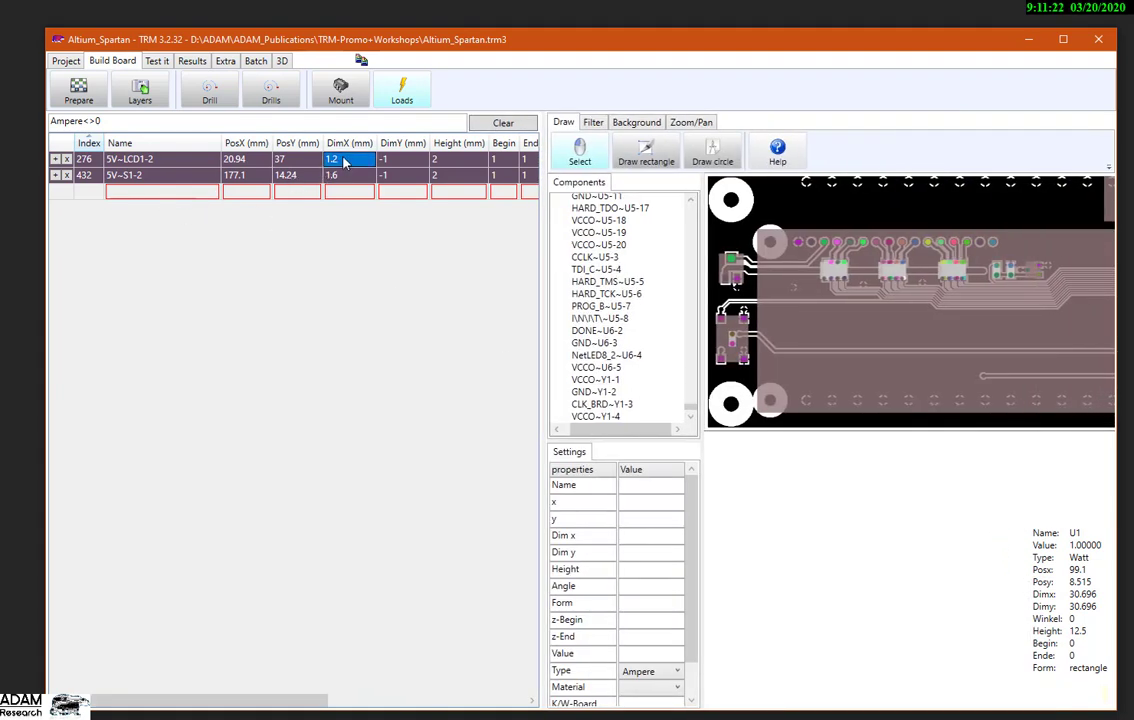
type("5")
key("Return")
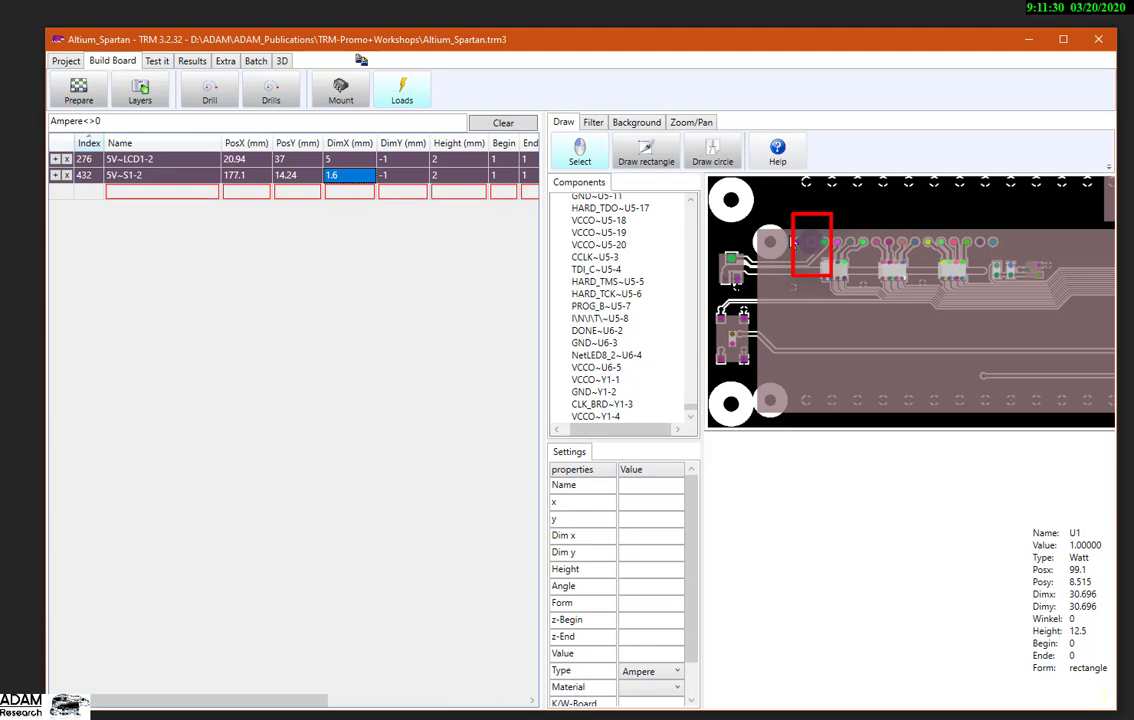
Restore the DimX of the 5V~LCD1-2 load to 1.2 mm and widen the loads table slightly.
left_click(349, 161)
type("1.2")
key("Return")
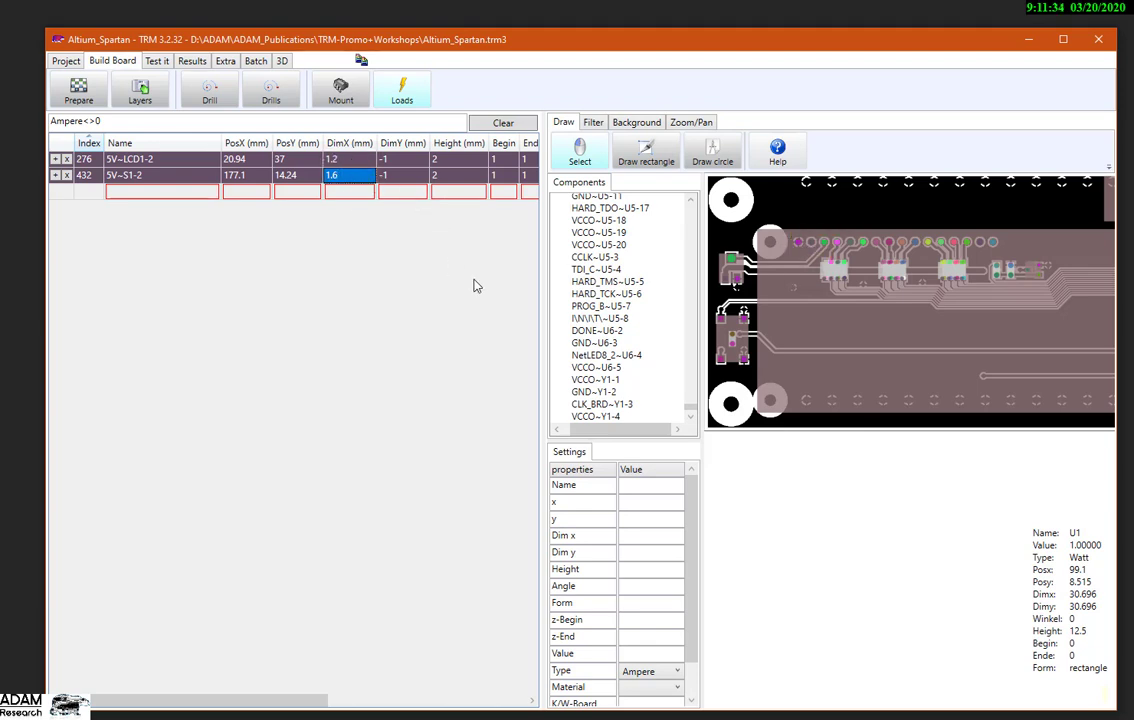
left_click_drag(545, 305, 606, 305)
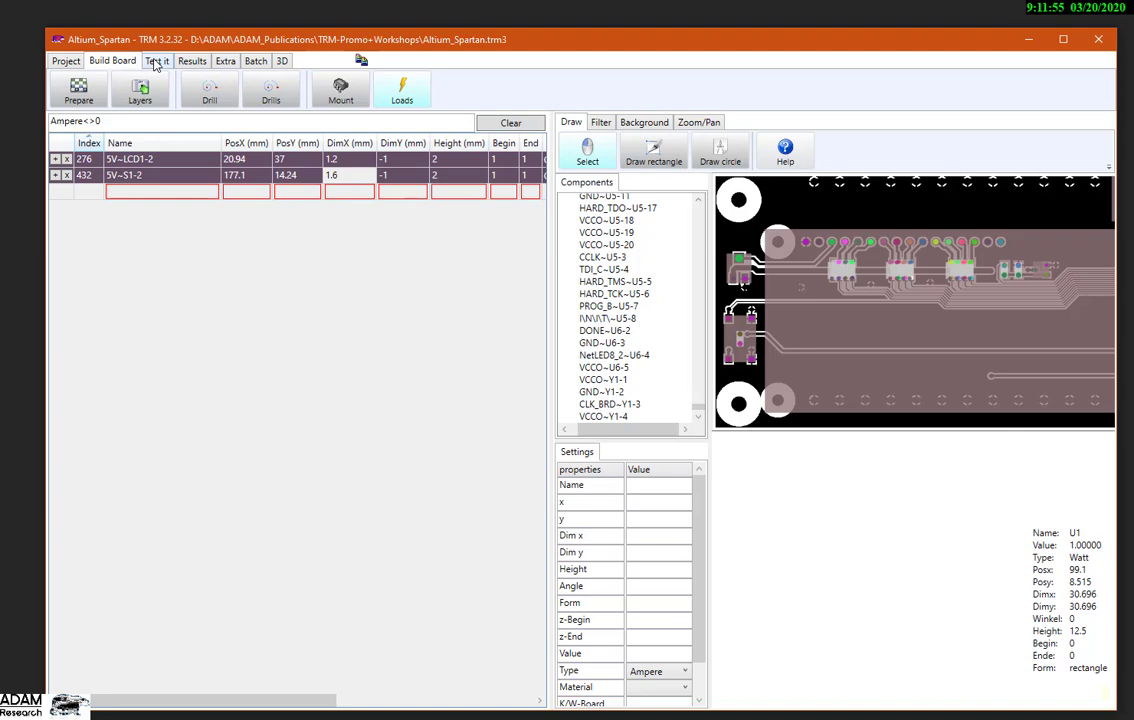
Open the environment settings and calculate the board's heat transfer coefficients with the heat transfer calculator.
left_click(155, 62)
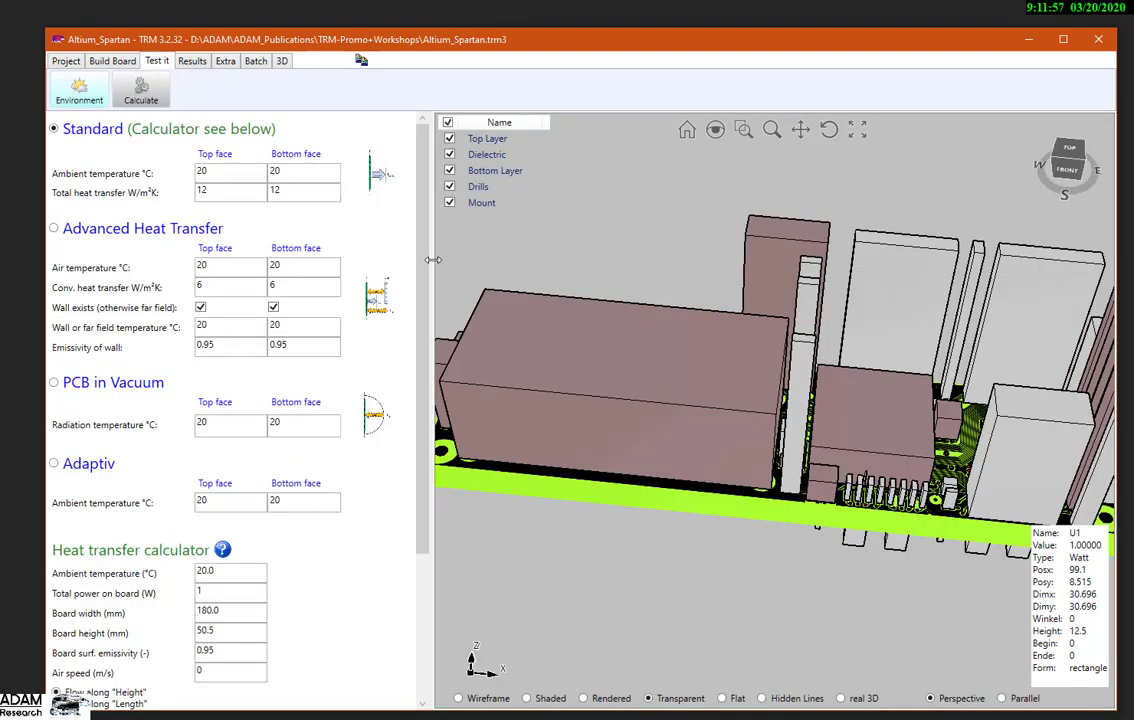
left_click_drag(430, 258, 479, 261)
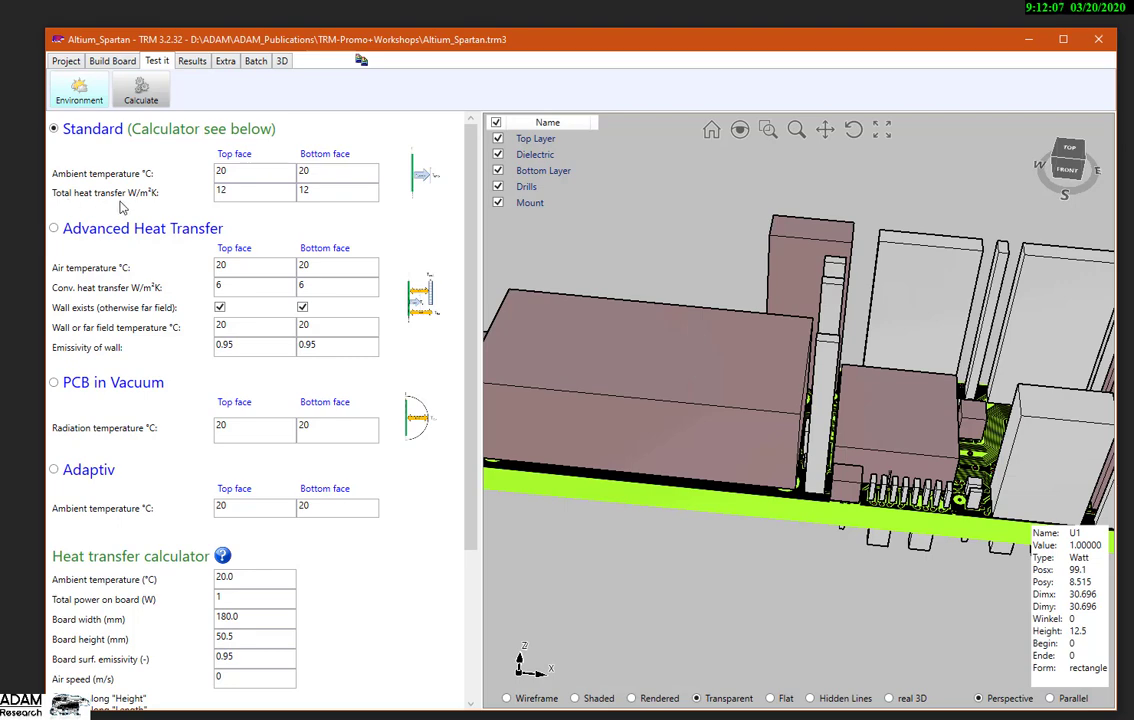
scroll(474, 325, "down", 4)
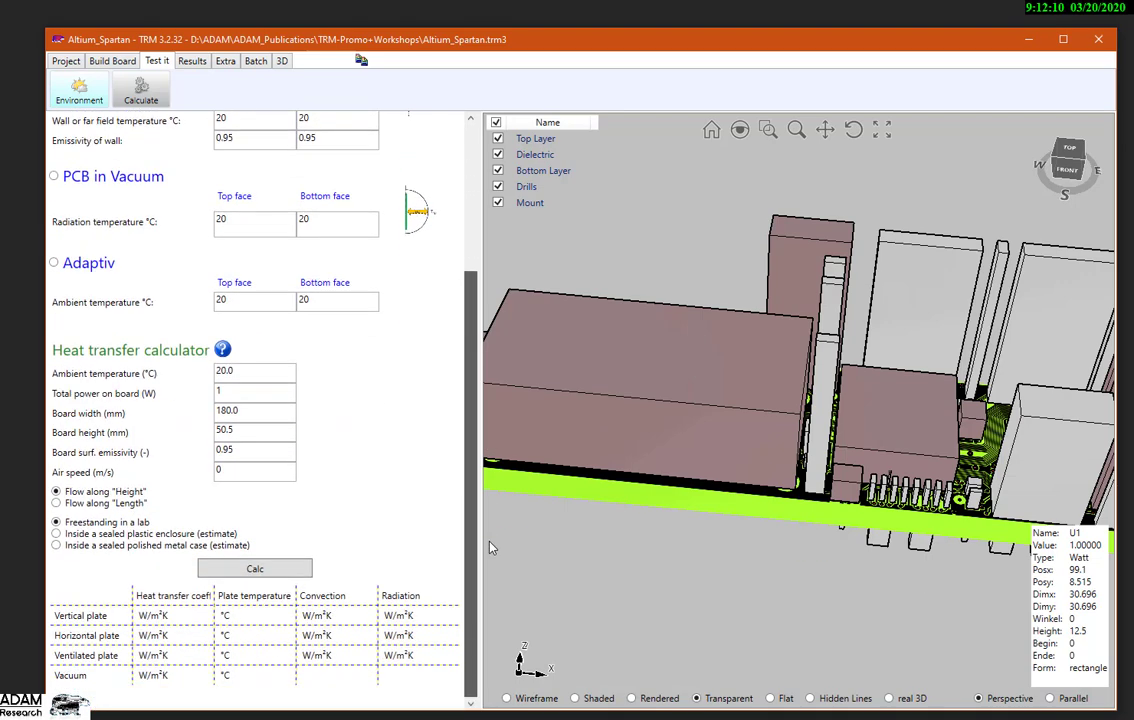
left_click(268, 570)
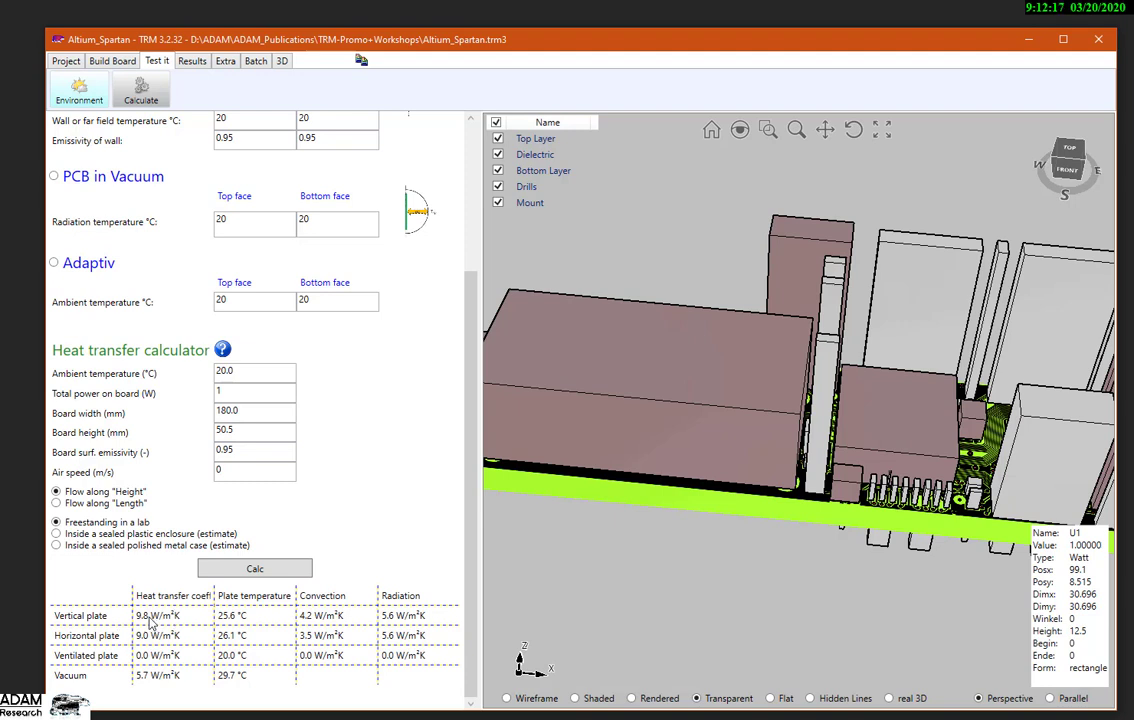
left_click(234, 391)
Set the Standard environment's total heat transfer to 10 W/m²K for both the top face and the bottom face.
scroll(471, 583, "up", 5)
double_click(216, 190)
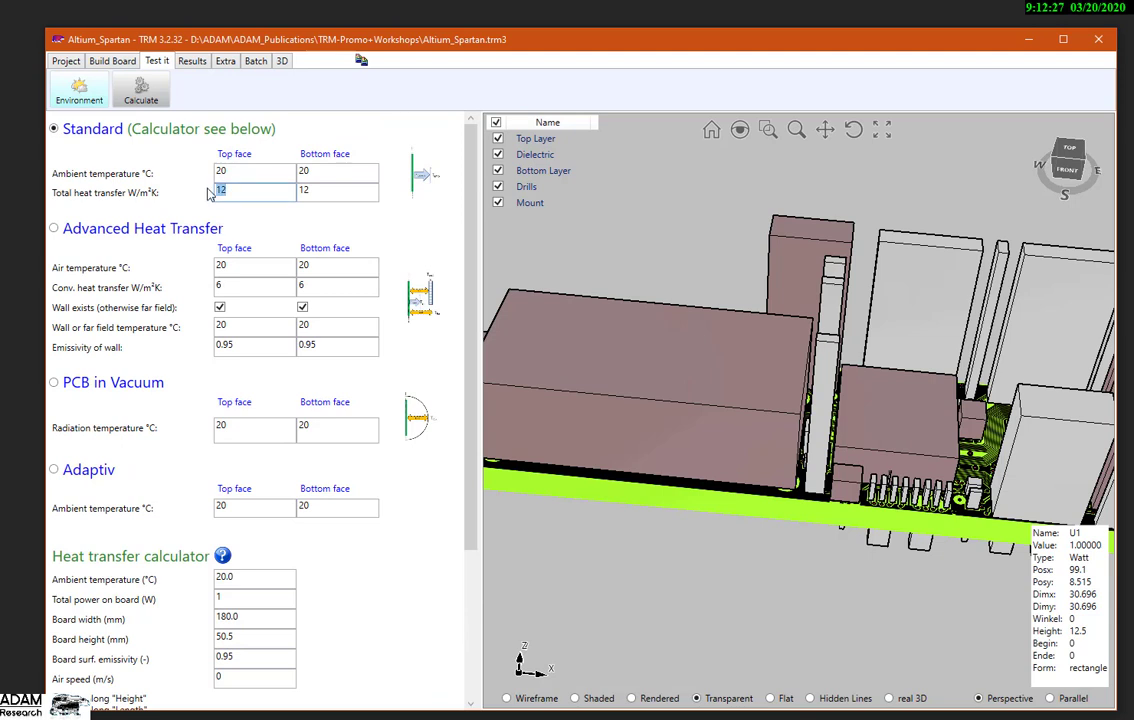
type("10")
key("Tab")
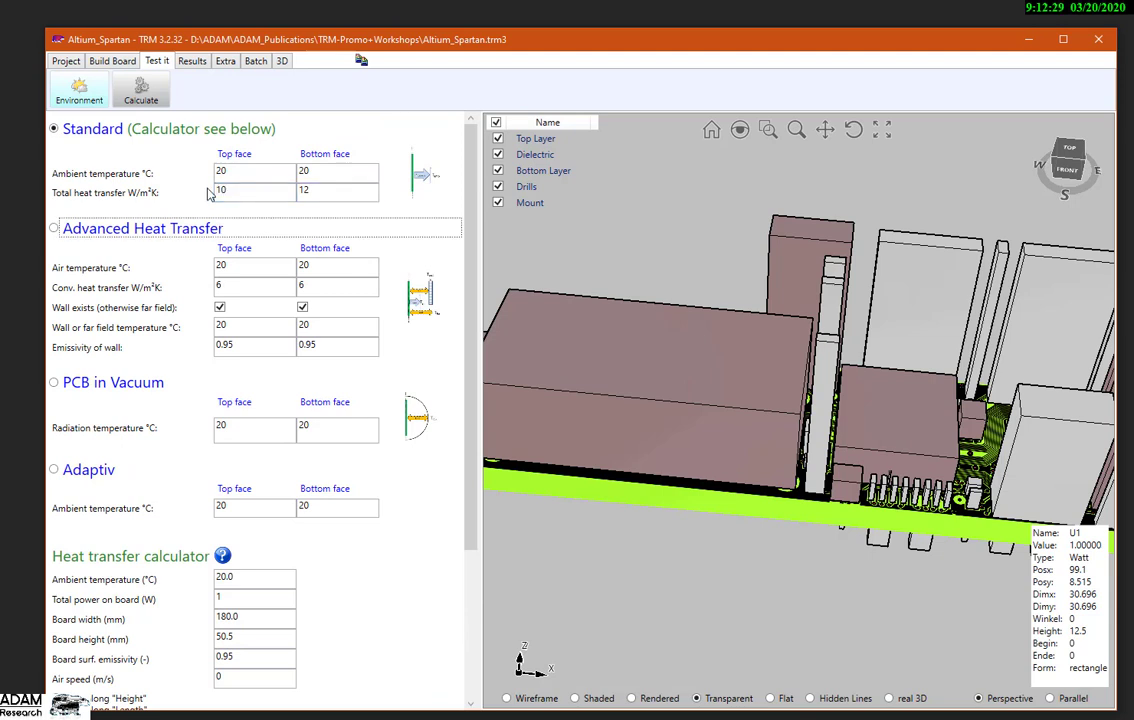
double_click(312, 191)
type("10")
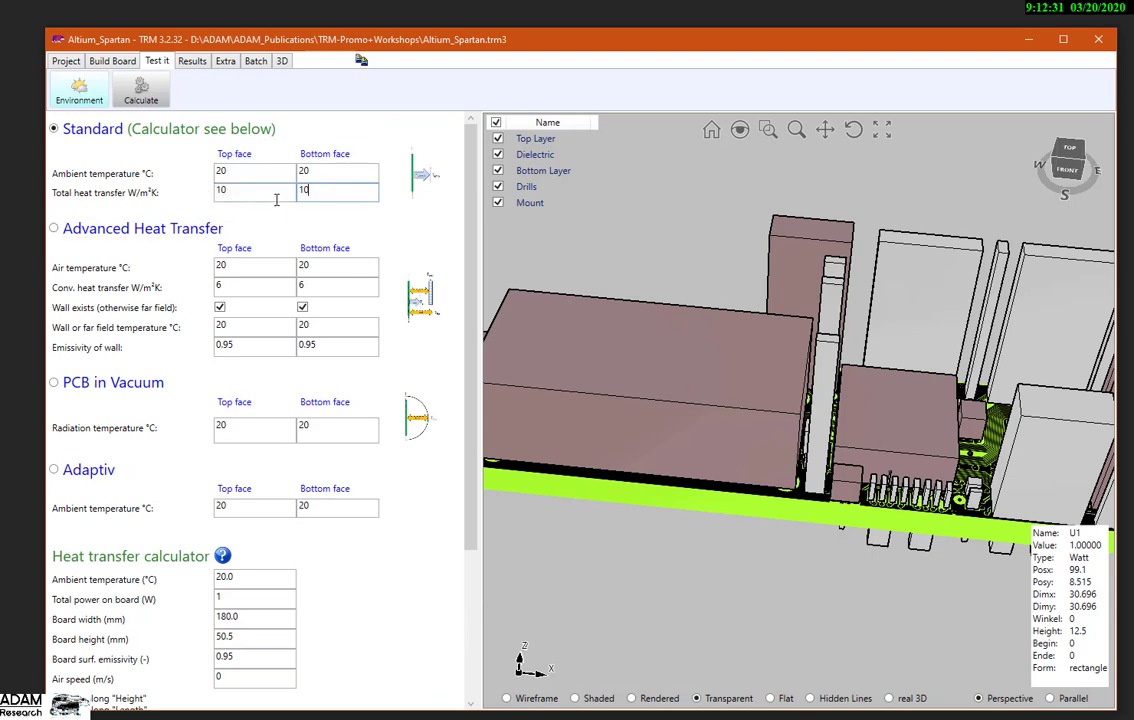
Start the current and temperature calculation of the board and follow the solver log.
left_click(141, 88)
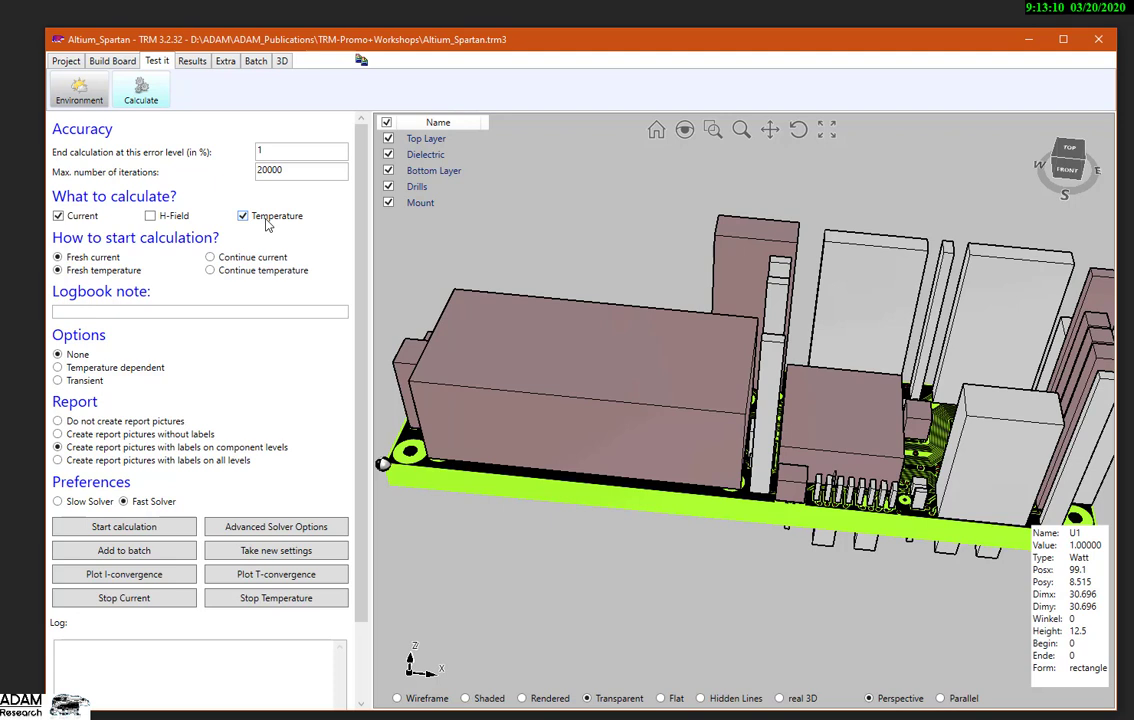
left_click(137, 531)
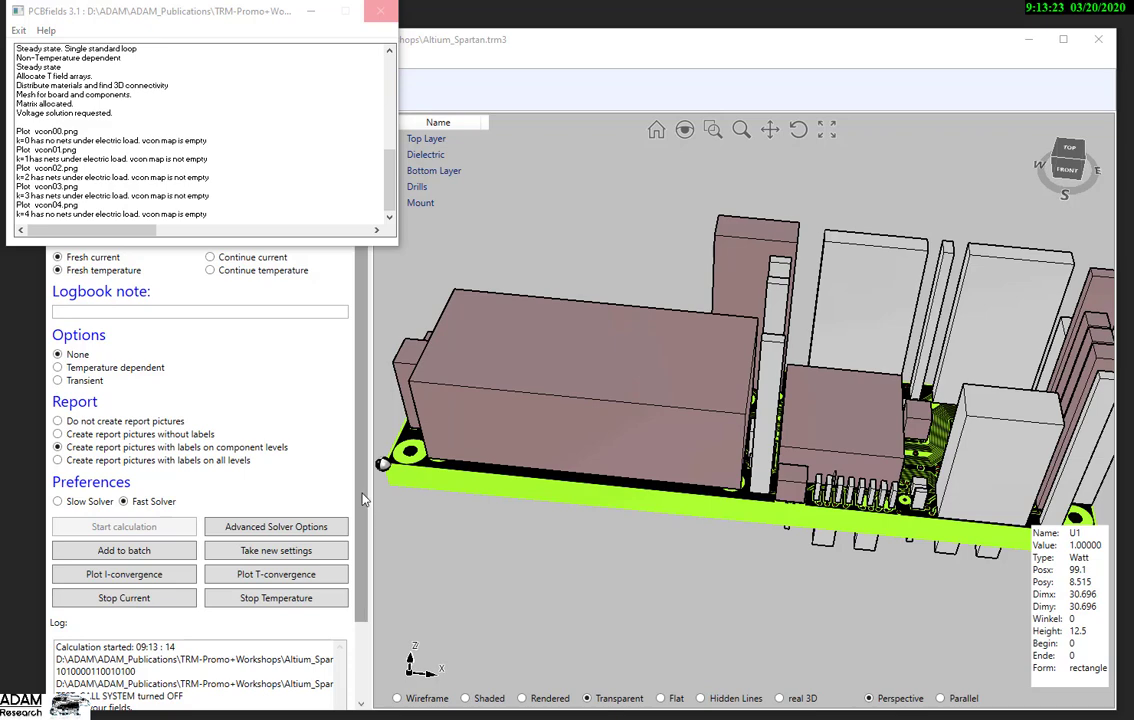
scroll(366, 590, "down", 2)
scroll(366, 590, "down", 1)
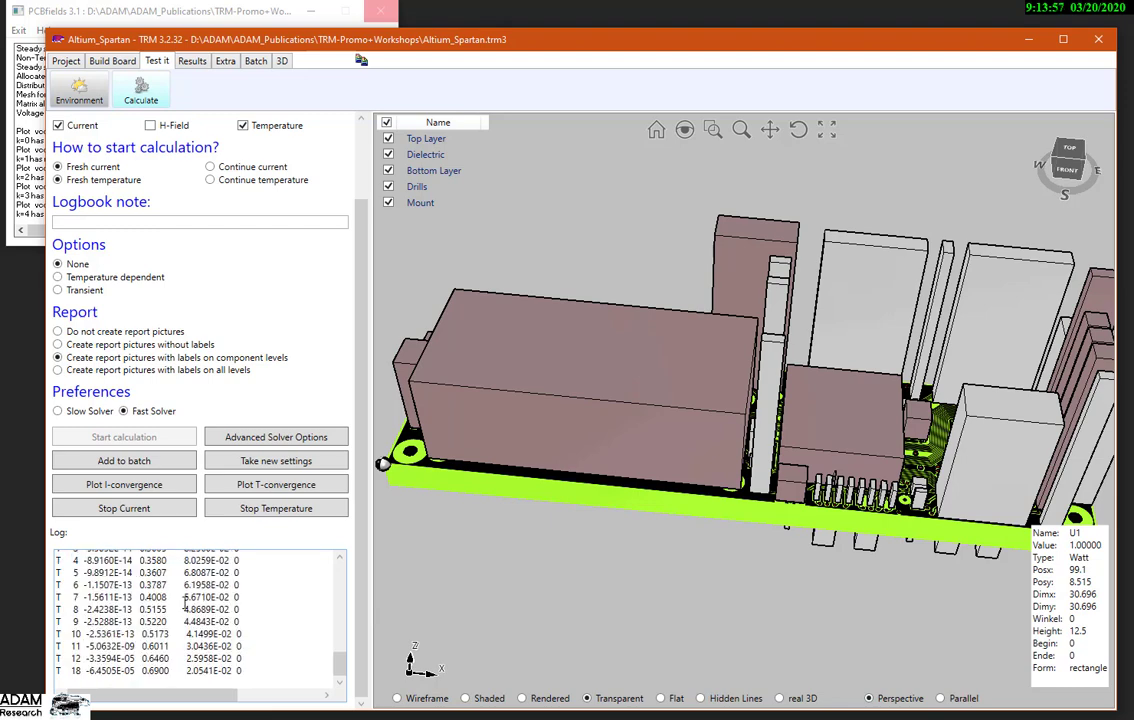
Examine the voltage result plots of the Top Layer, Dielectric and Bottom Layer.
left_click(193, 62)
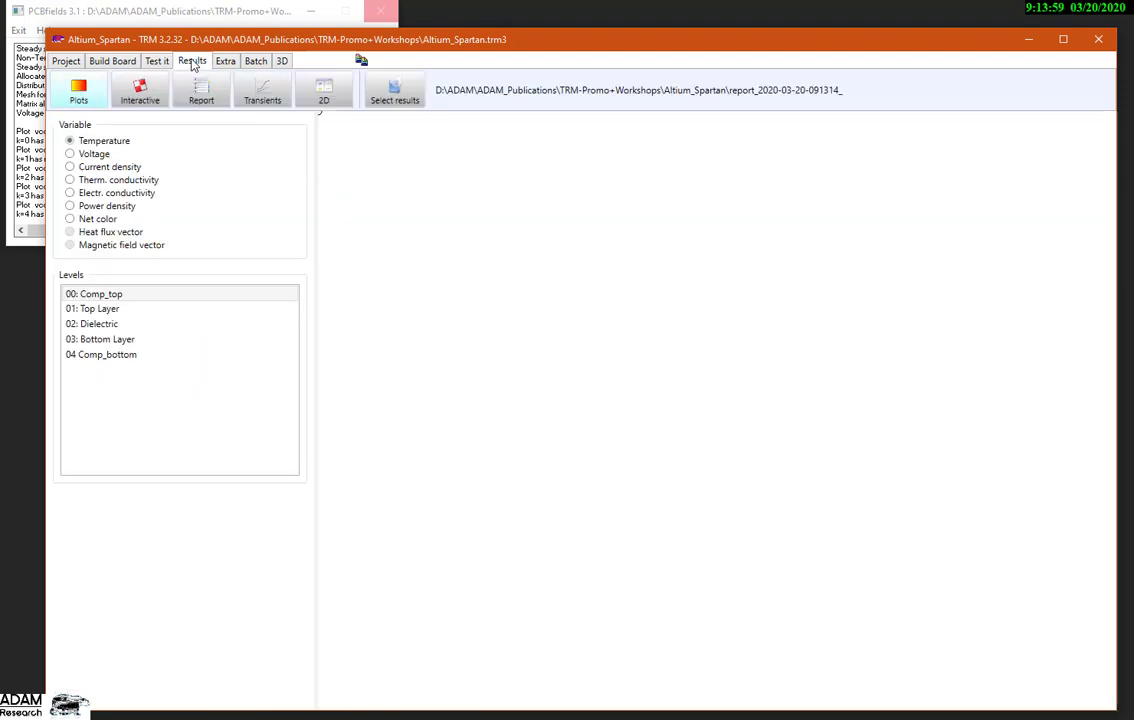
left_click(72, 153)
left_click(92, 311)
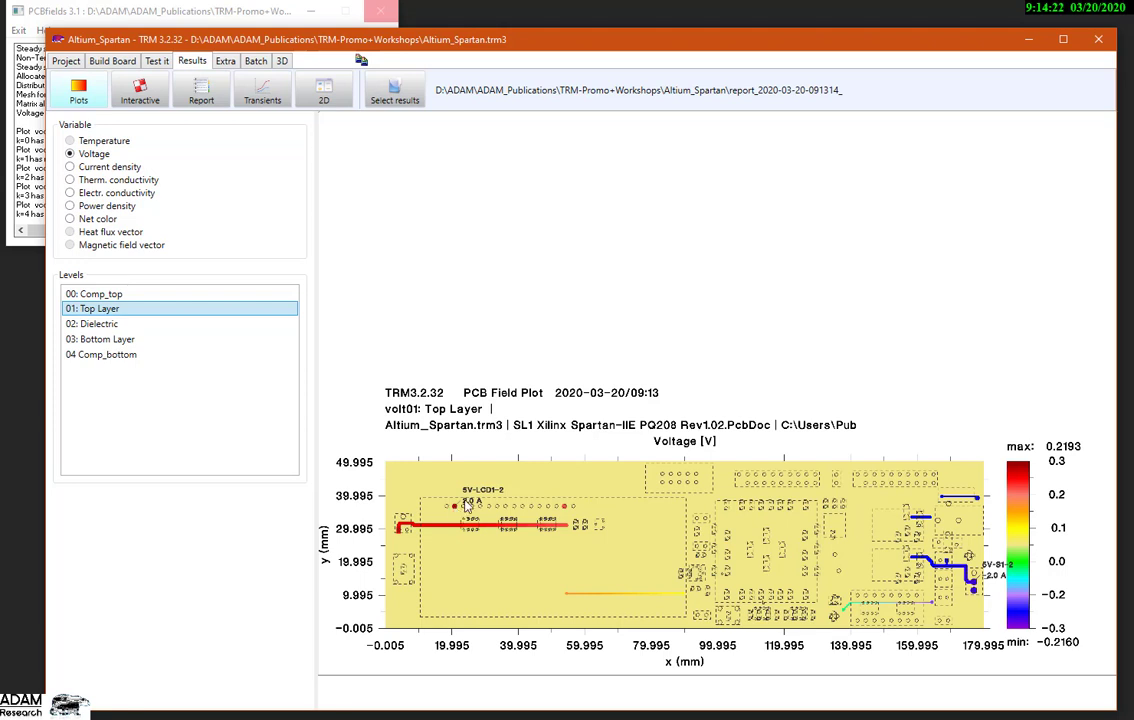
left_click(97, 325)
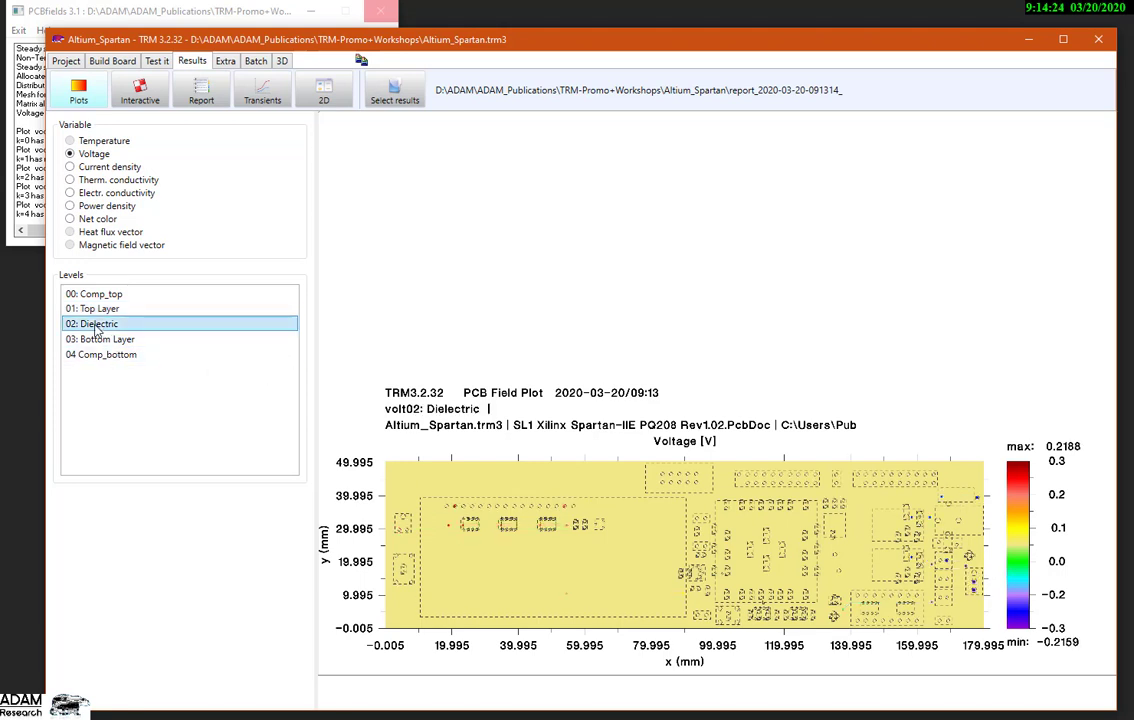
left_click(95, 308)
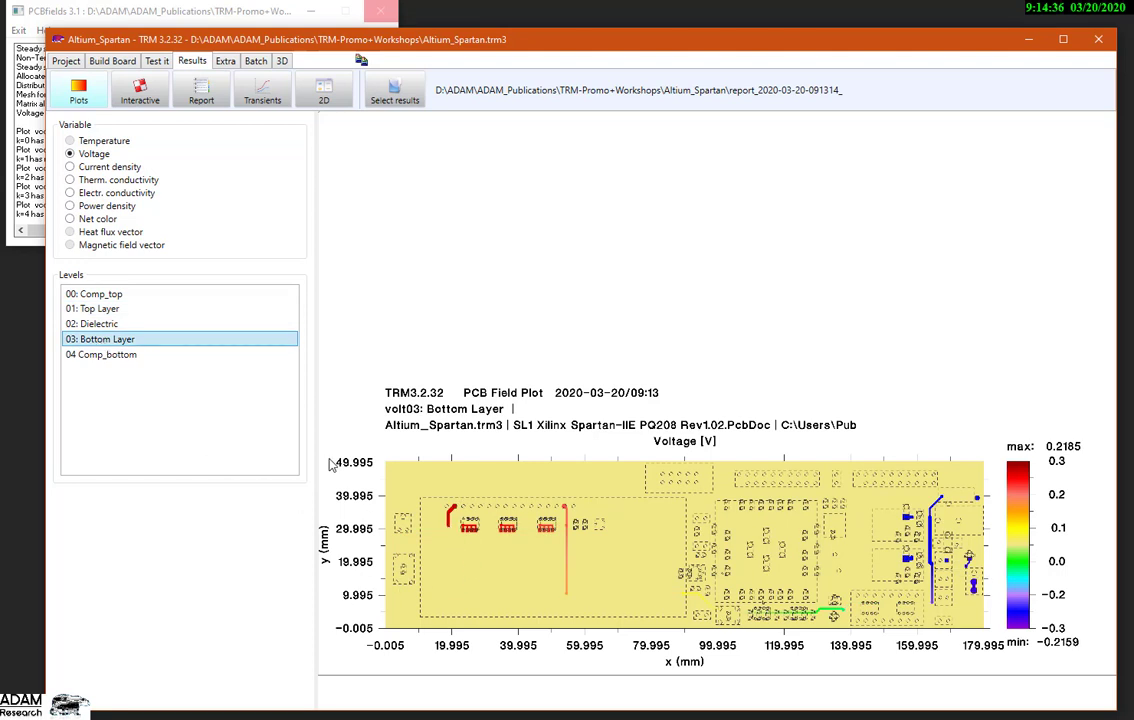
left_click(95, 308)
Examine the current density plots of the Top Layer and Bottom Layer, inspecting the traces between 5V-LCD1-2 and 5V-S1-2.
left_click(97, 168)
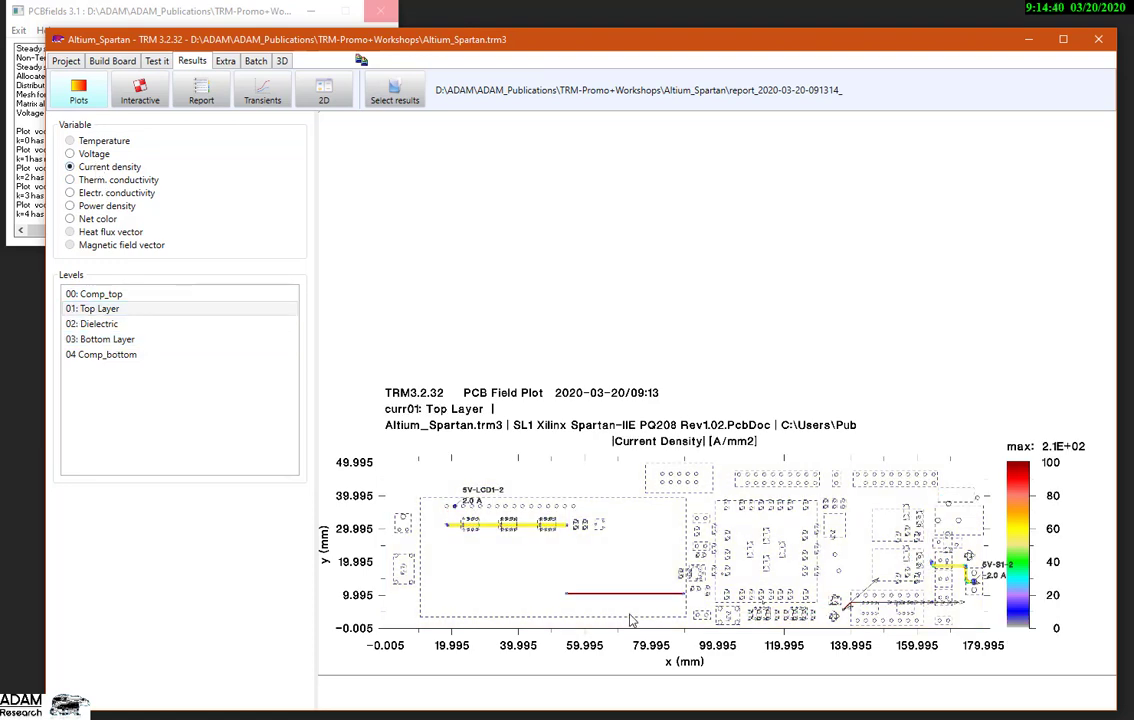
scroll(901, 616, "up", 1)
left_click_drag(869, 608, 779, 570)
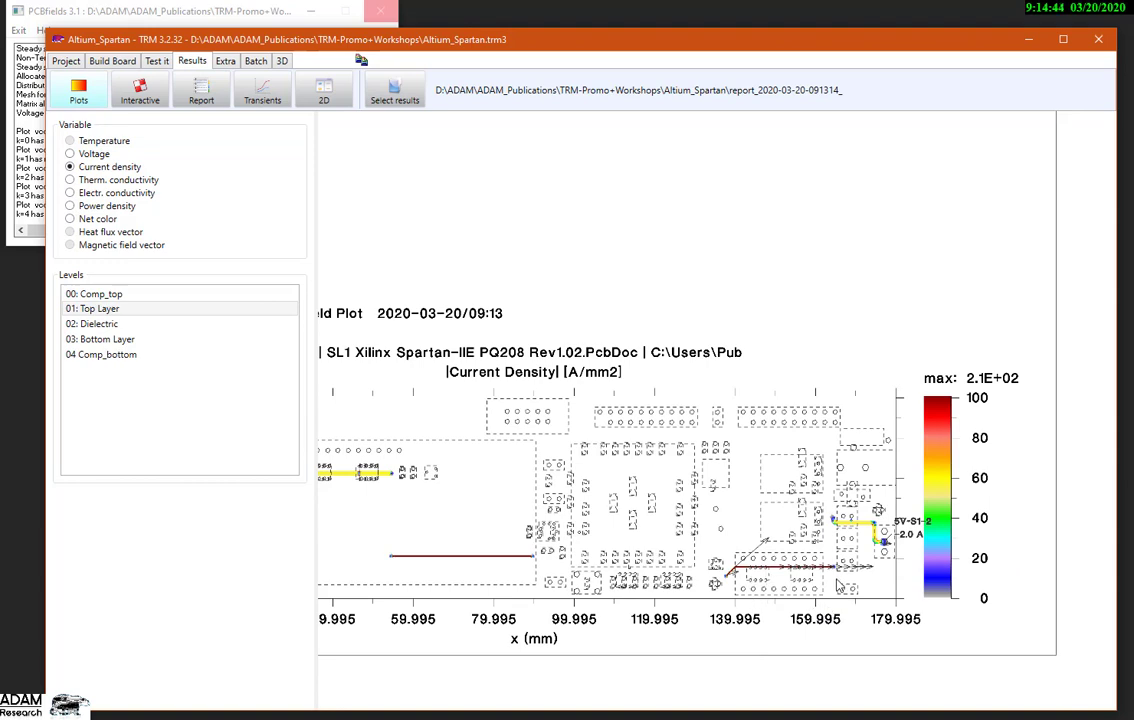
left_click_drag(725, 483, 773, 492)
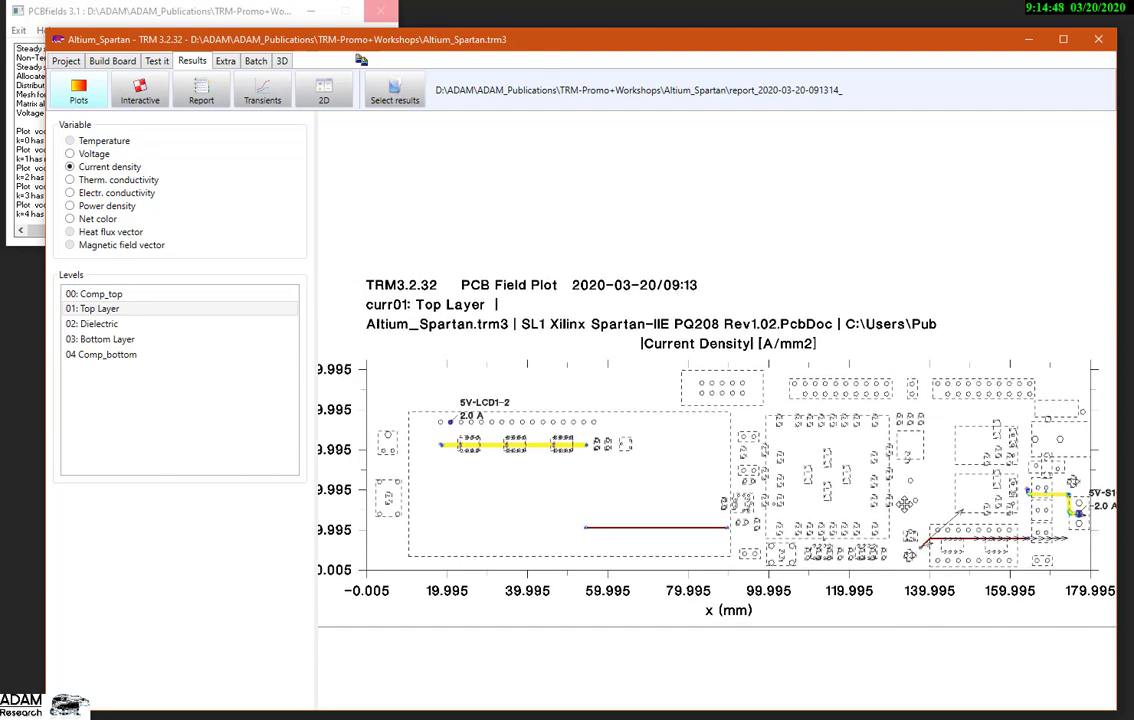
left_click(113, 340)
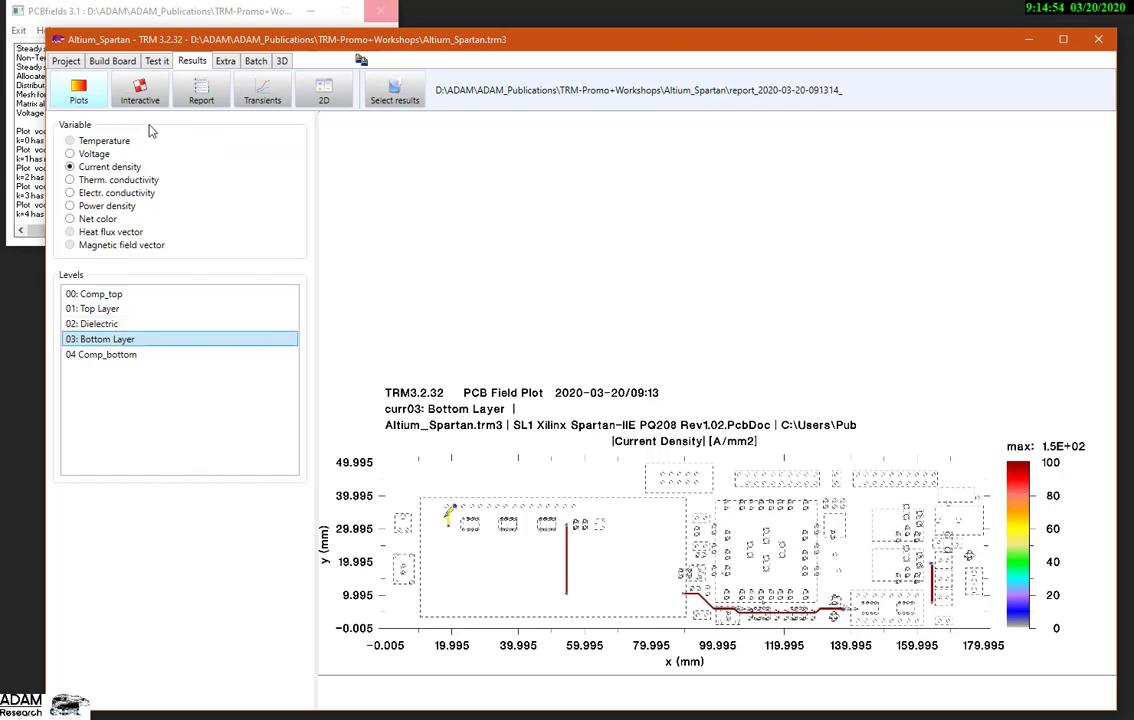
Read the final summary in the calculation log and show the properties of component U1 in the 3D model.
left_click(163, 63)
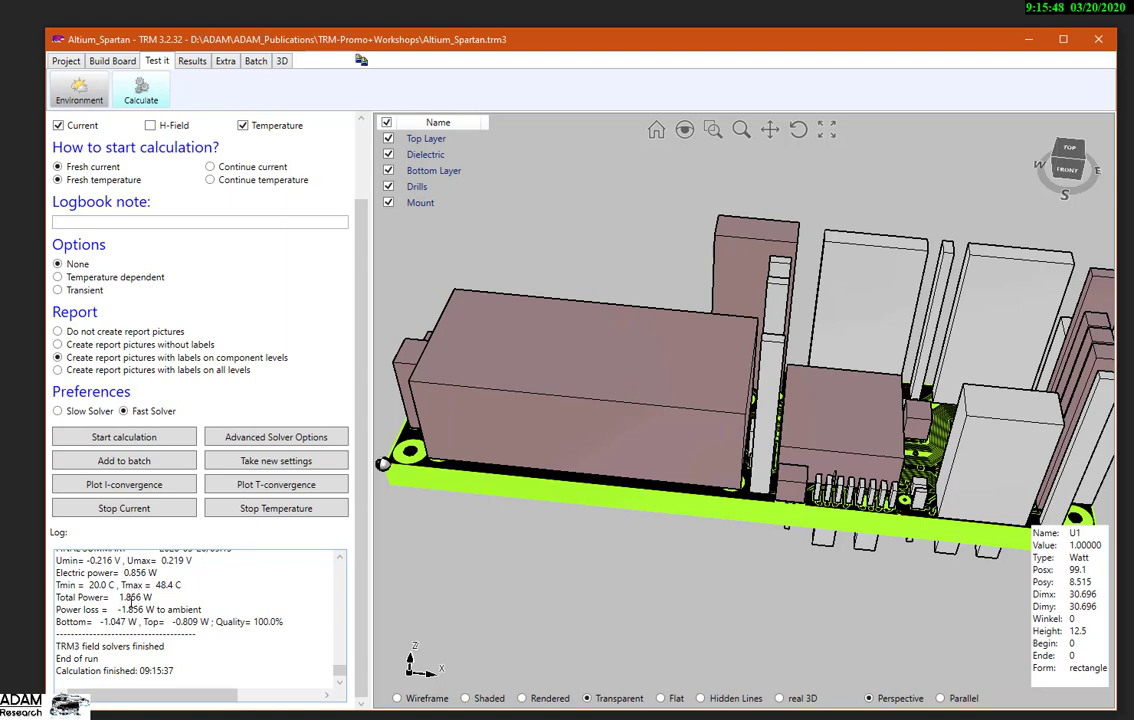
left_click(857, 401)
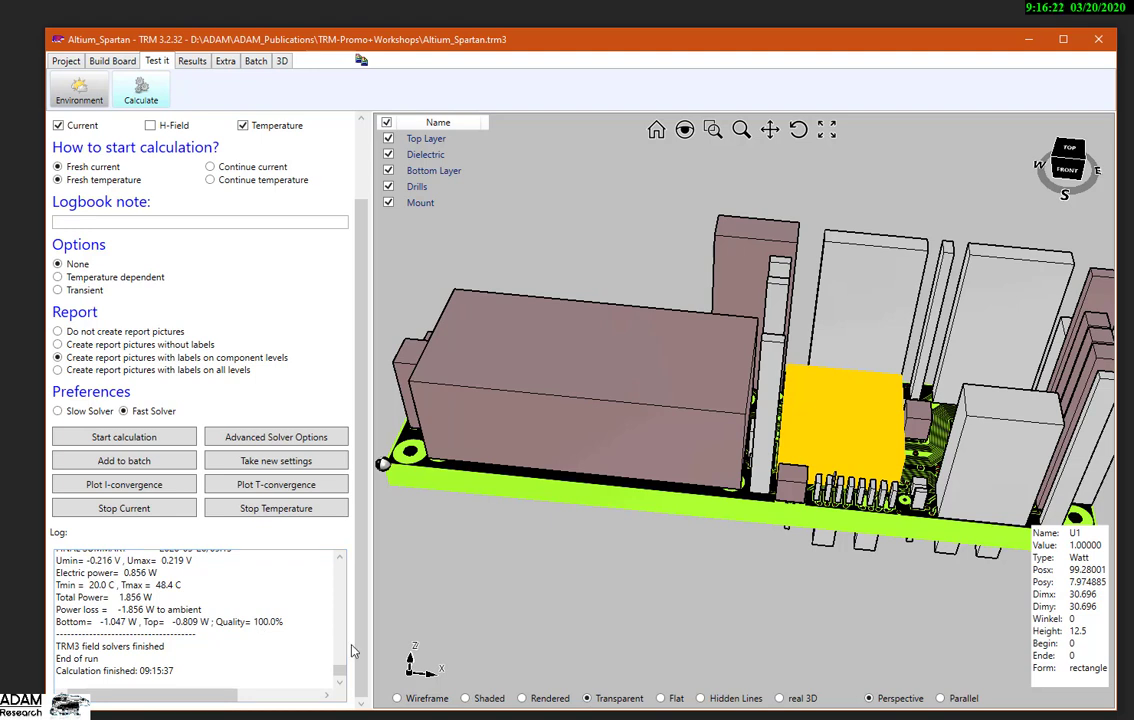
Examine the temperature result plots of Comp_top, Top Layer, Dielectric and Bottom Layer.
left_click(192, 61)
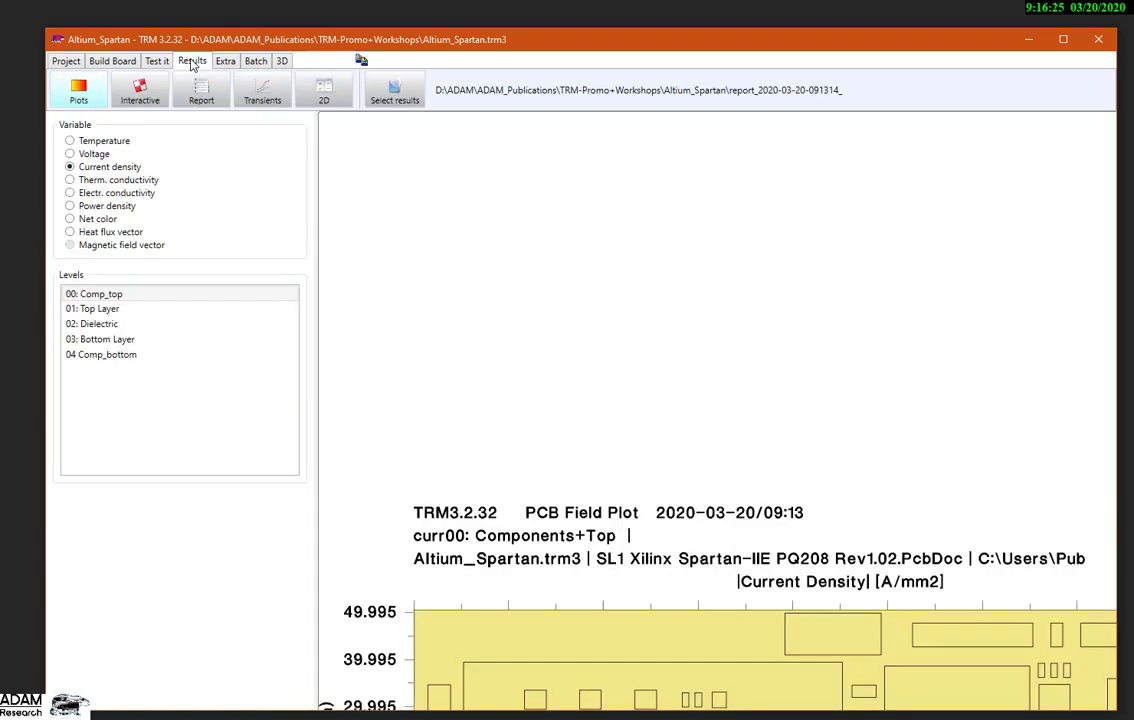
left_click(95, 141)
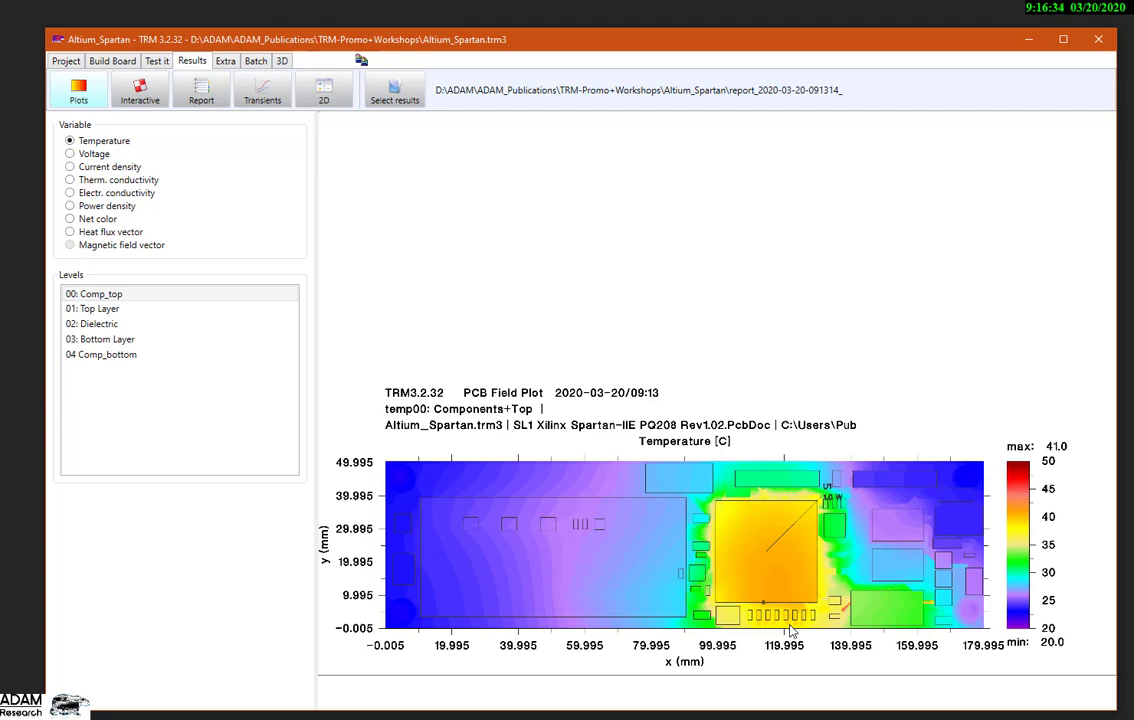
left_click(742, 549)
left_click(828, 626)
left_click(100, 310)
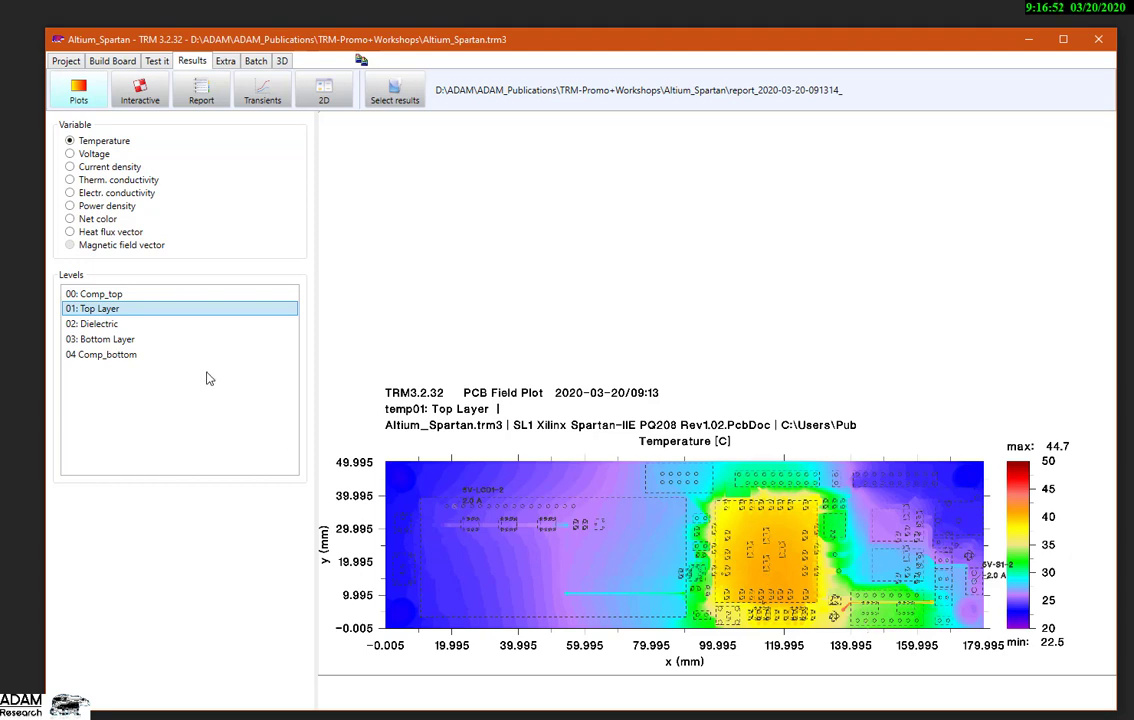
left_click(87, 326)
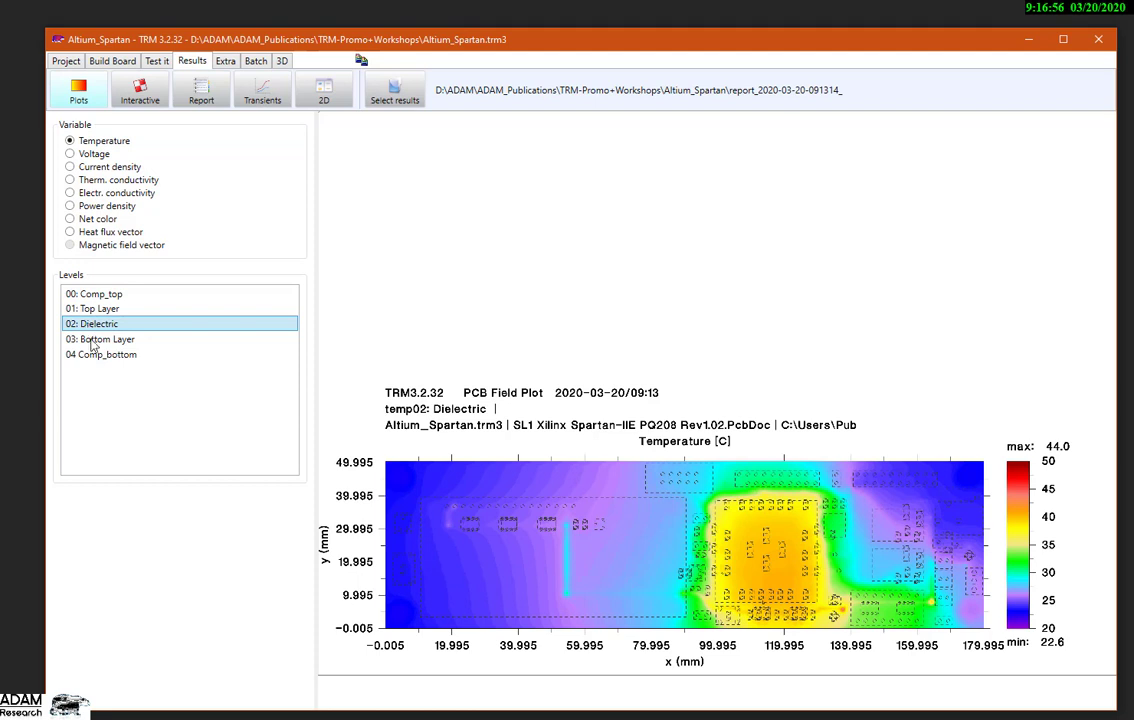
left_click(93, 342)
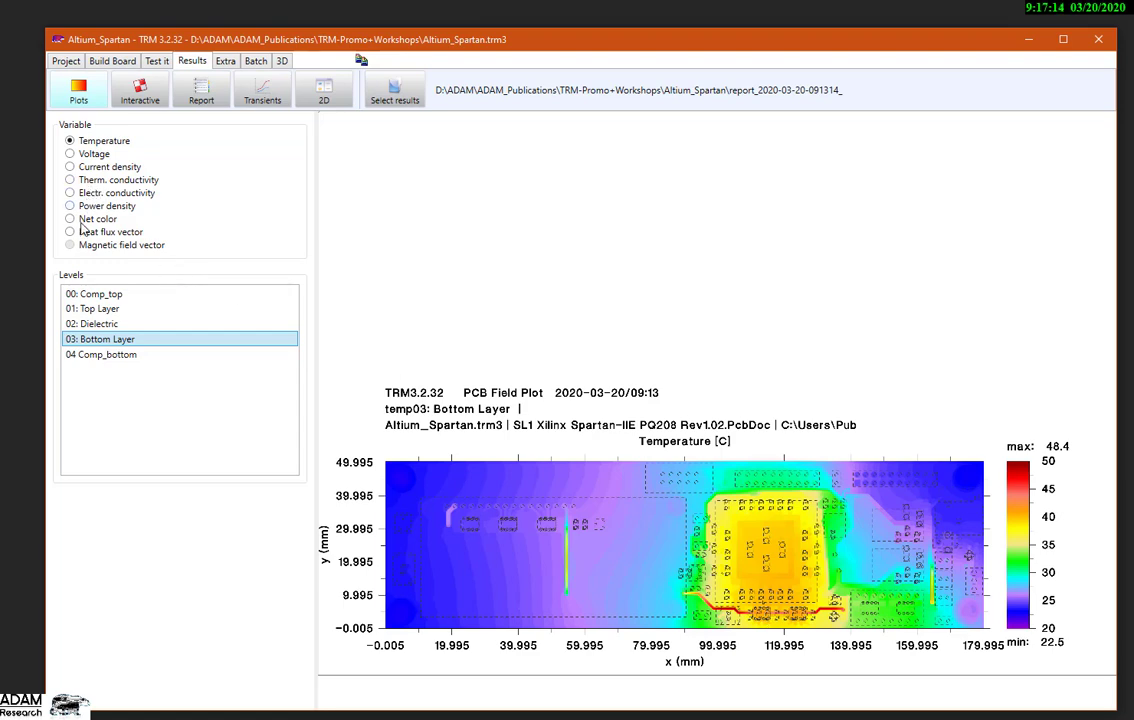
Examine the heat flux vector plot of the Top Layer and compare it with that layer's temperature plot.
left_click(92, 308)
left_click(70, 231)
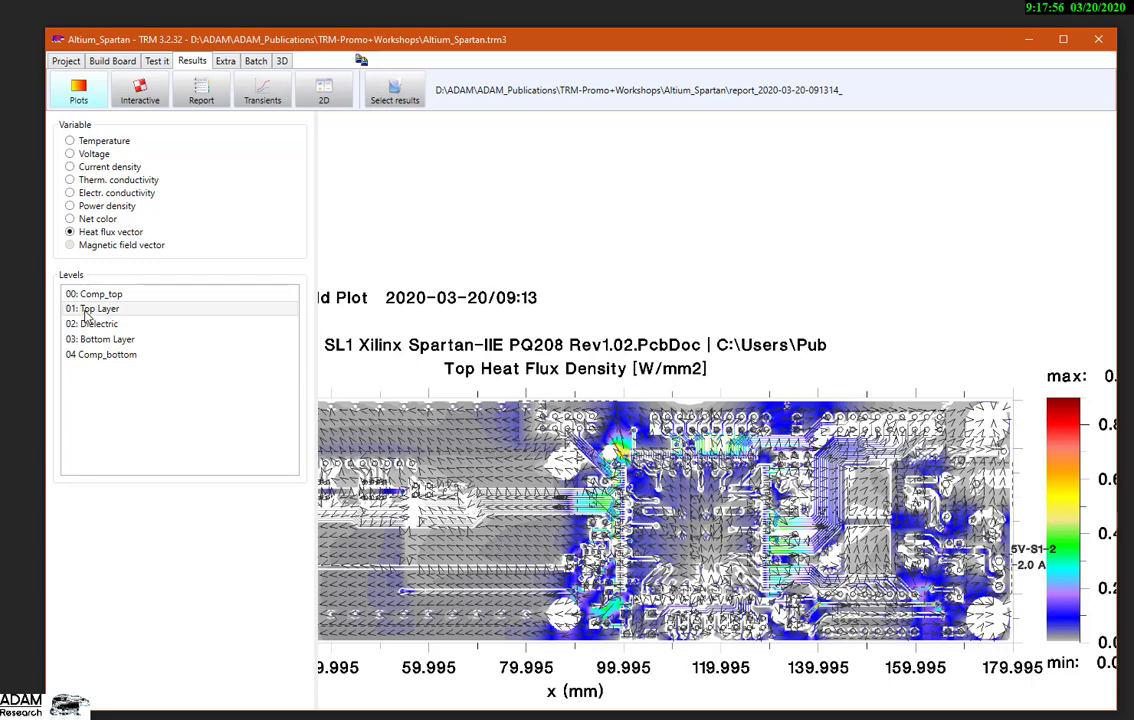
left_click(84, 141)
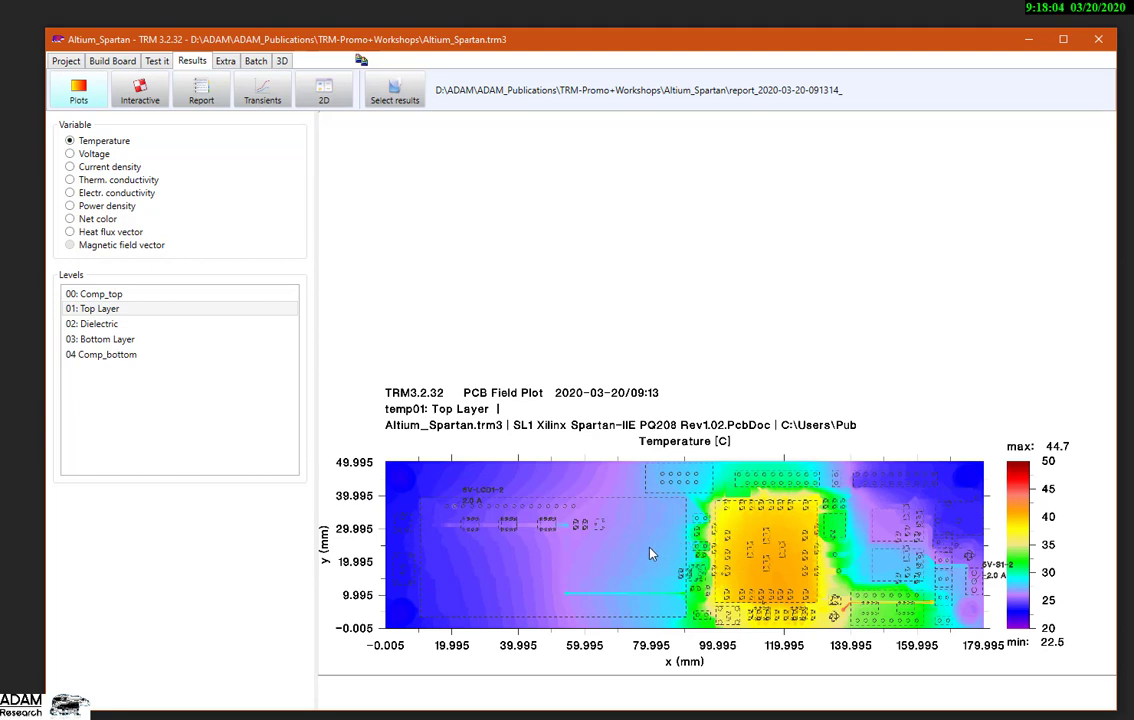
Examine the Top Layer's thermal conductivity plot around U1 and return to its temperature plot.
left_click(70, 180)
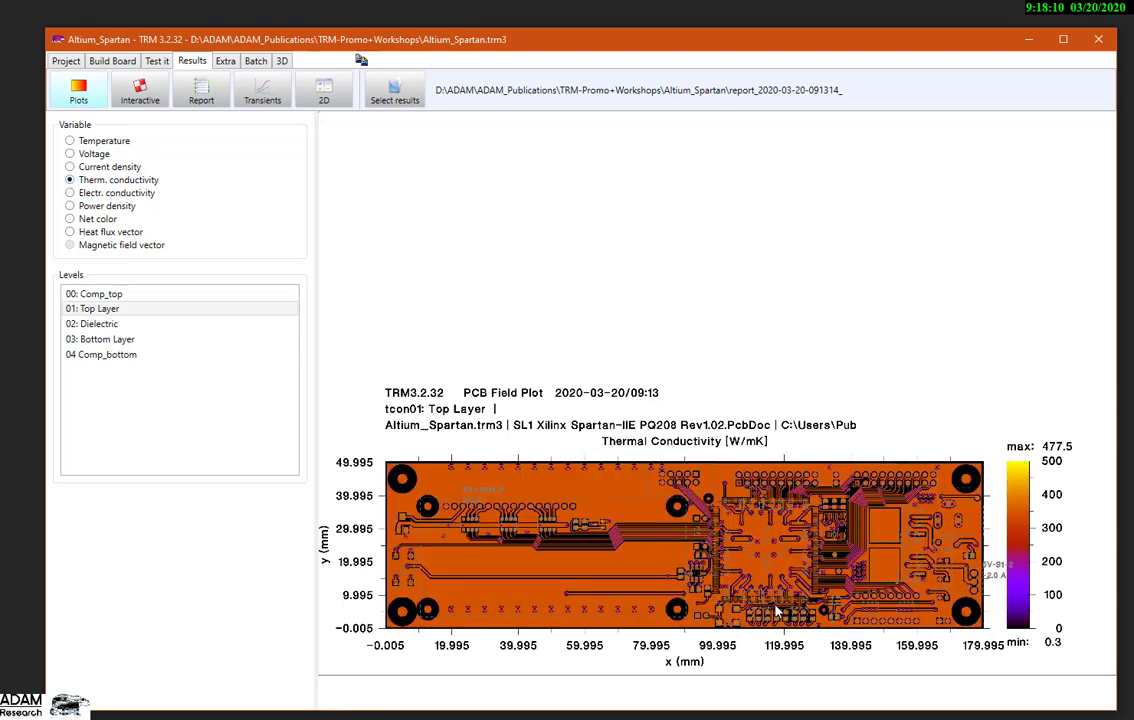
scroll(772, 605, "up", 1)
left_click_drag(772, 597, 561, 431)
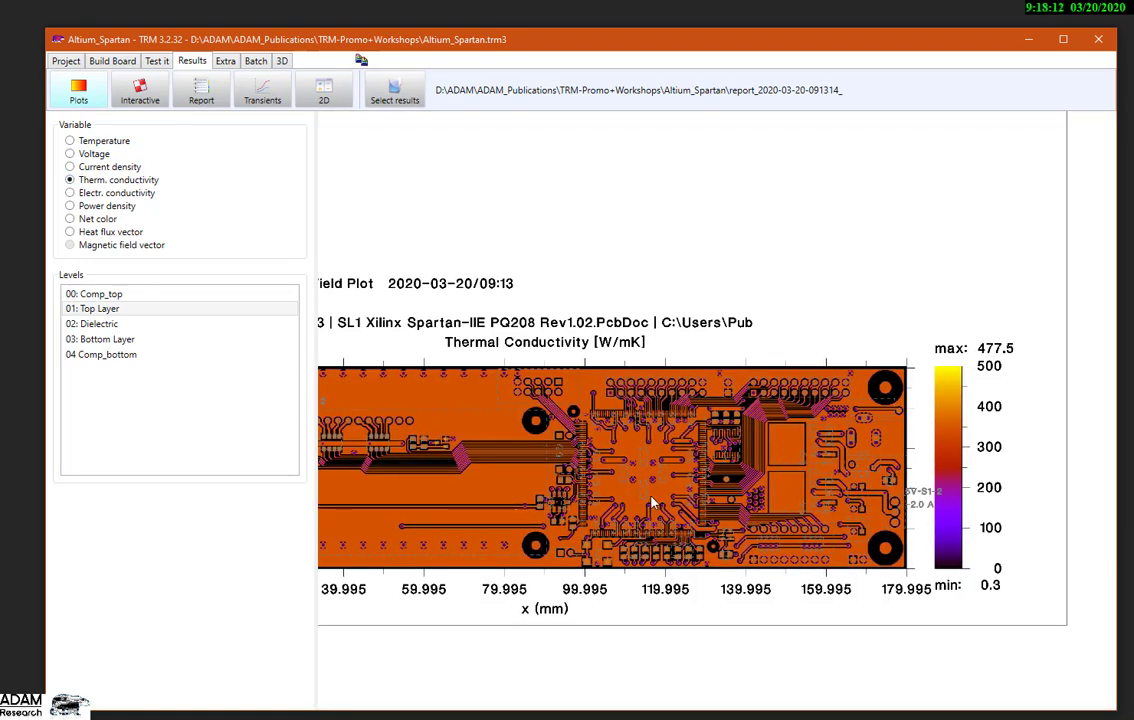
scroll(576, 438, "up", 1)
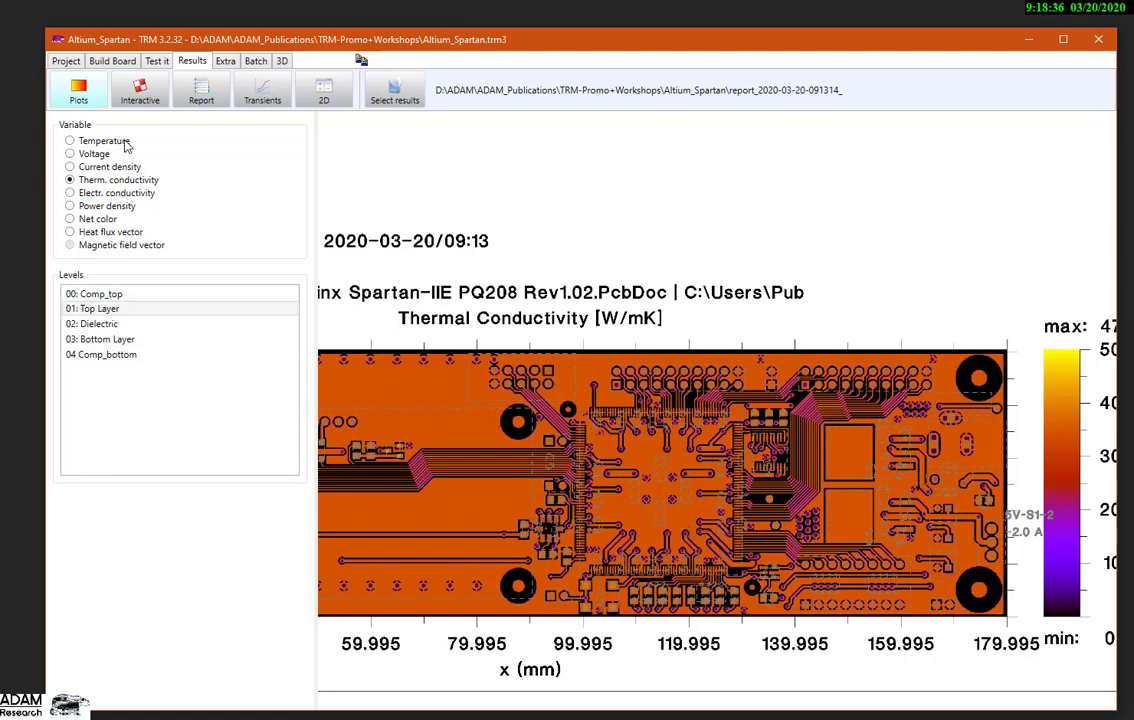
left_click(71, 140)
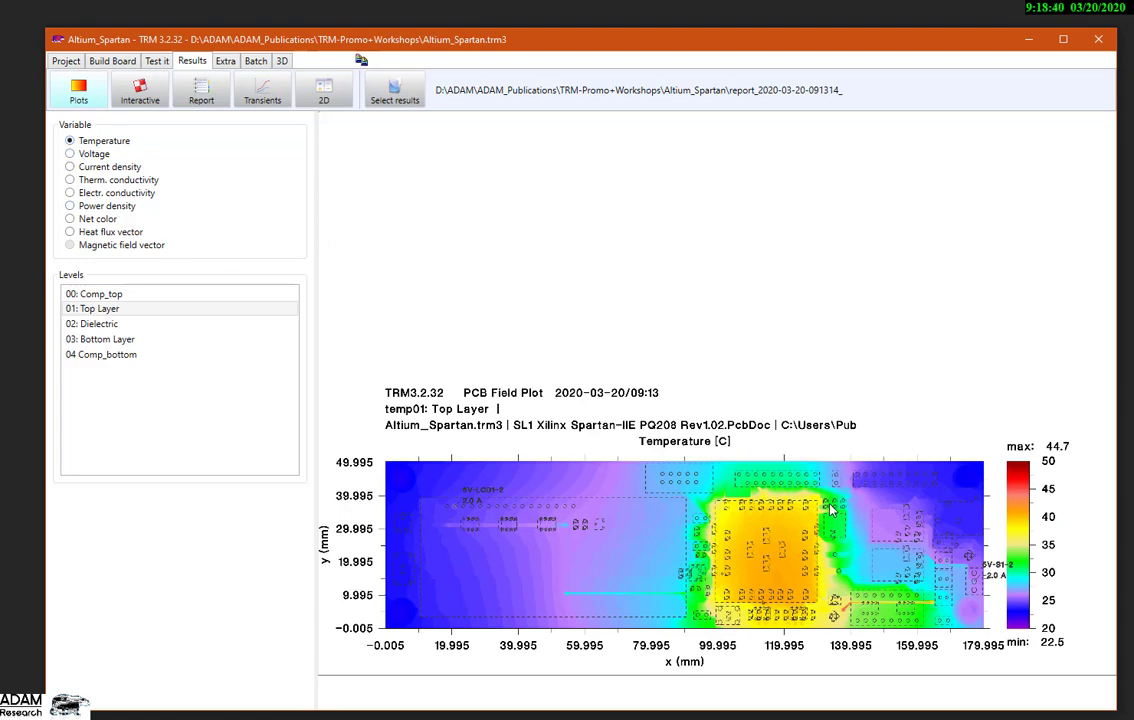
Examine the Top Layer's heat flux vector plot, and inspect the interactive temperature results of the board layers from an oblique 3D angle.
left_click(70, 231)
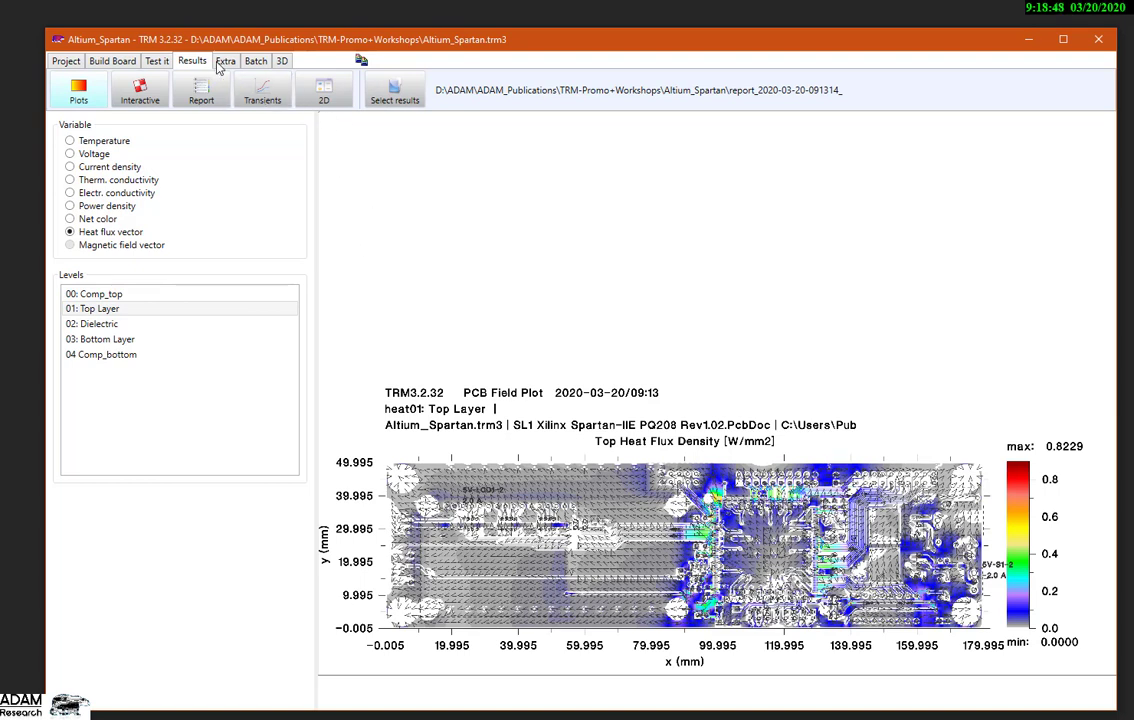
left_click(138, 92)
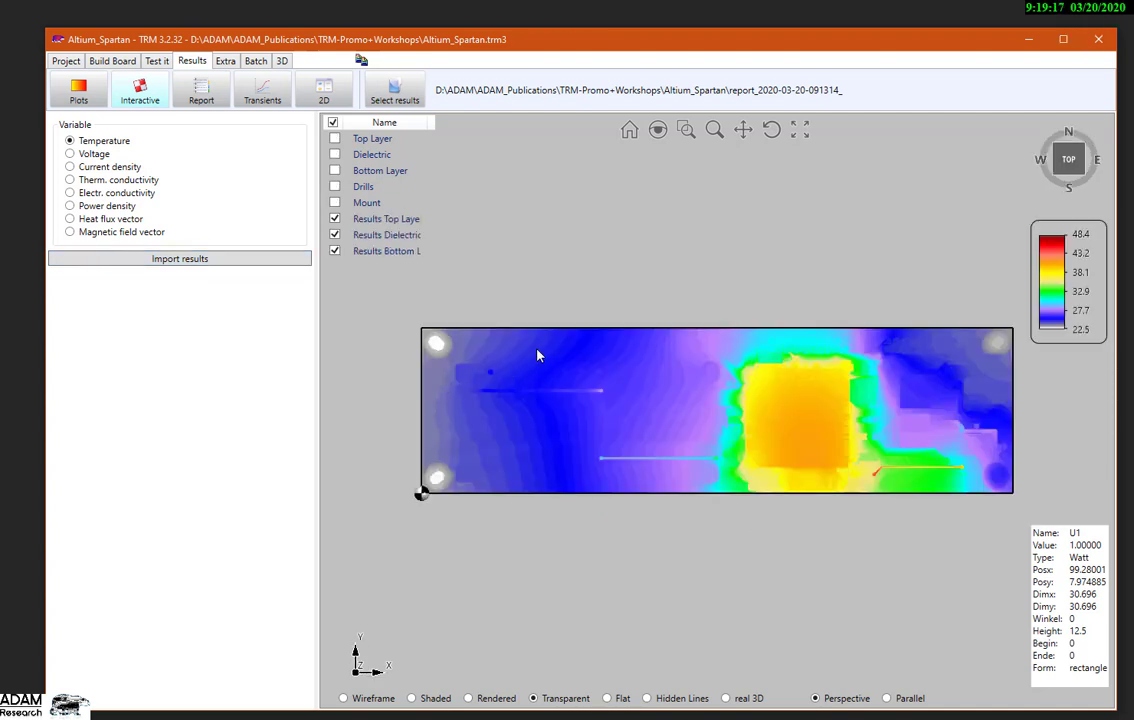
left_click_drag(745, 341, 729, 370)
left_click_drag(400, 255, 549, 324)
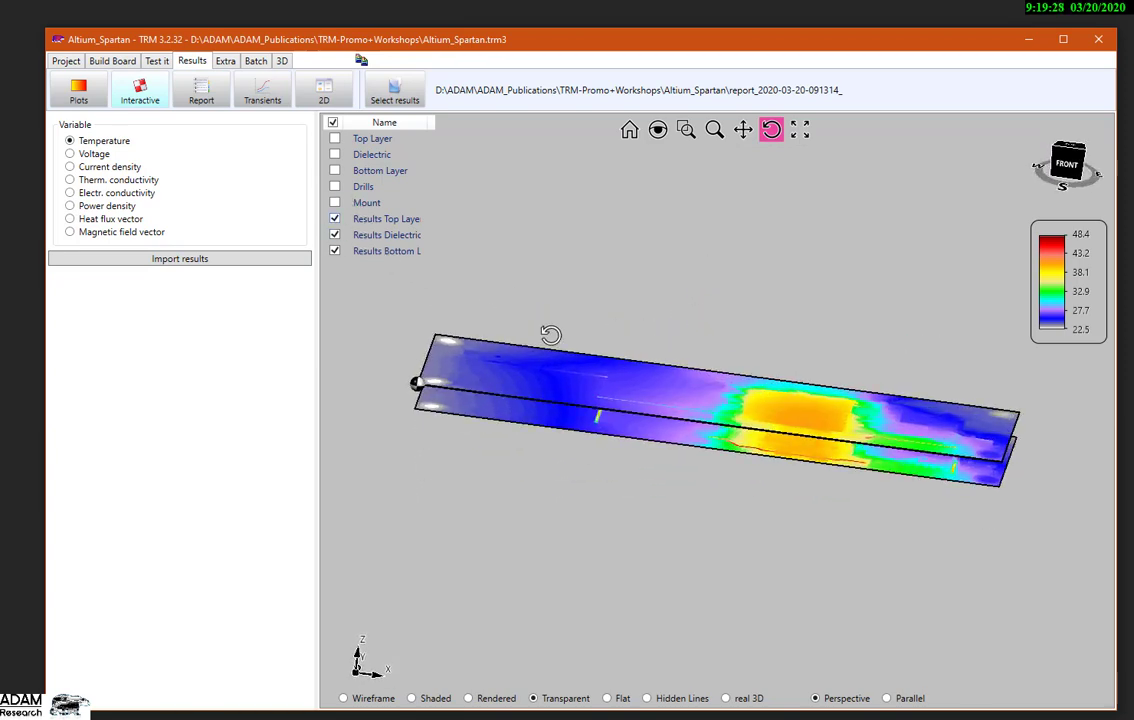
mouse_move(710, 430)
left_mouse_down()
mouse_move(714, 332)
mouse_move(705, 434)
left_mouse_up()
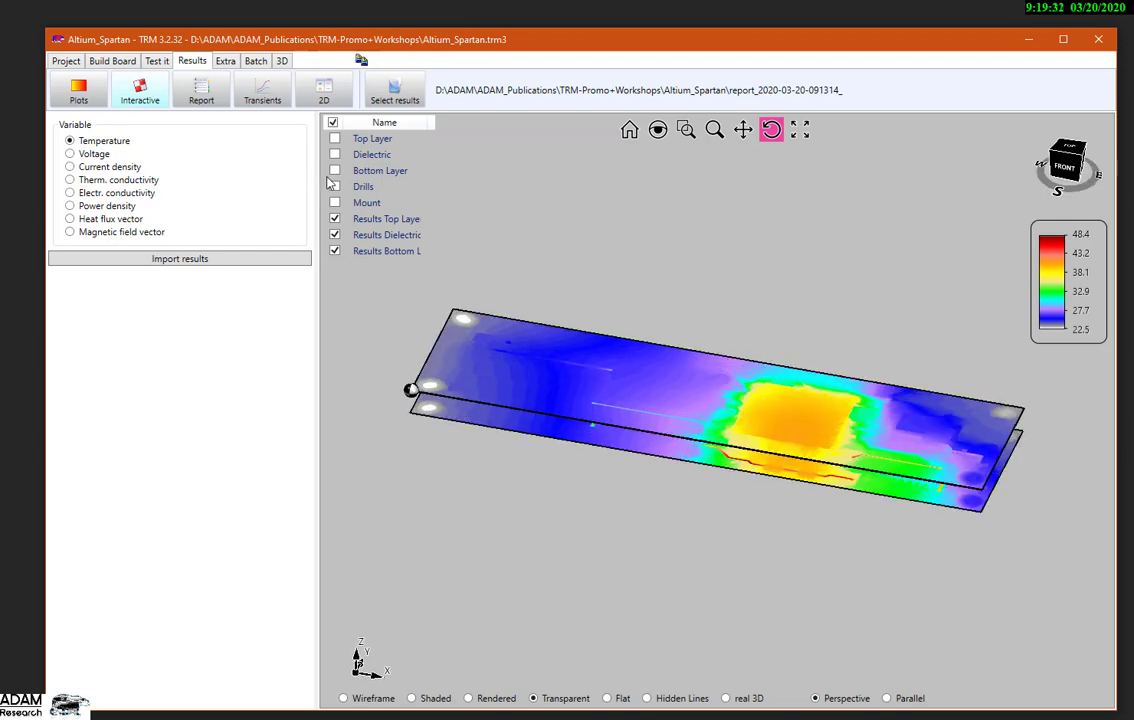
Show the drills and mounted components together with the 3D temperature results, rendered transparent, and inspect them from the front.
left_click(335, 186)
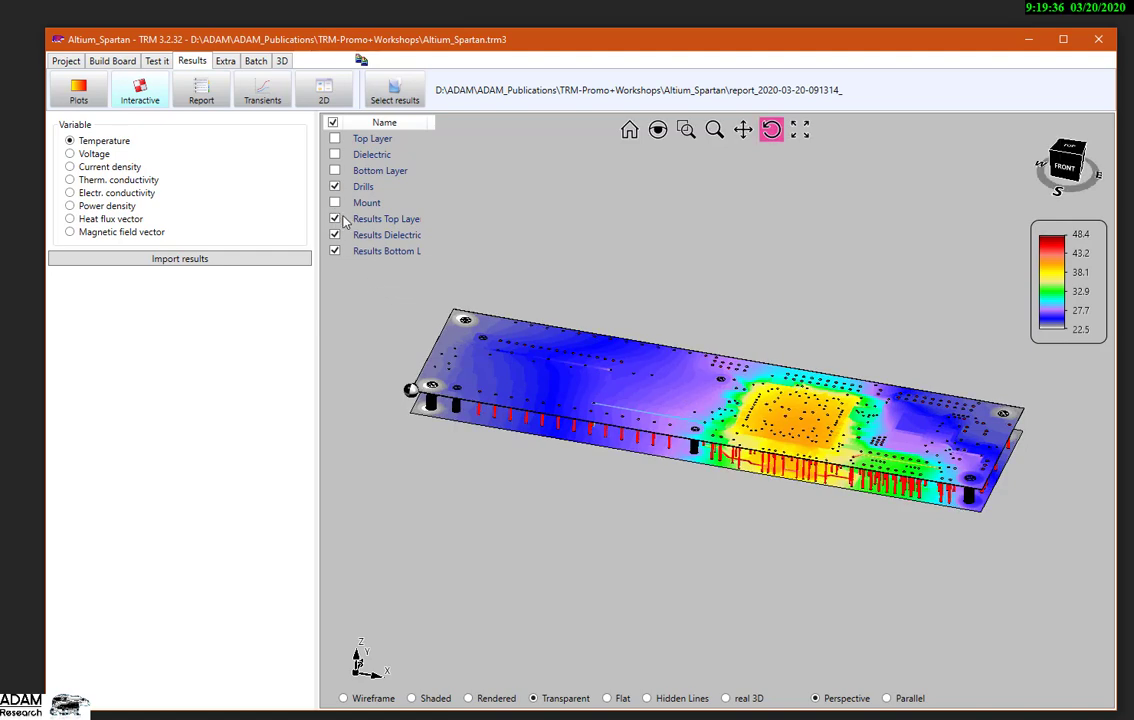
left_click_drag(340, 210, 625, 514)
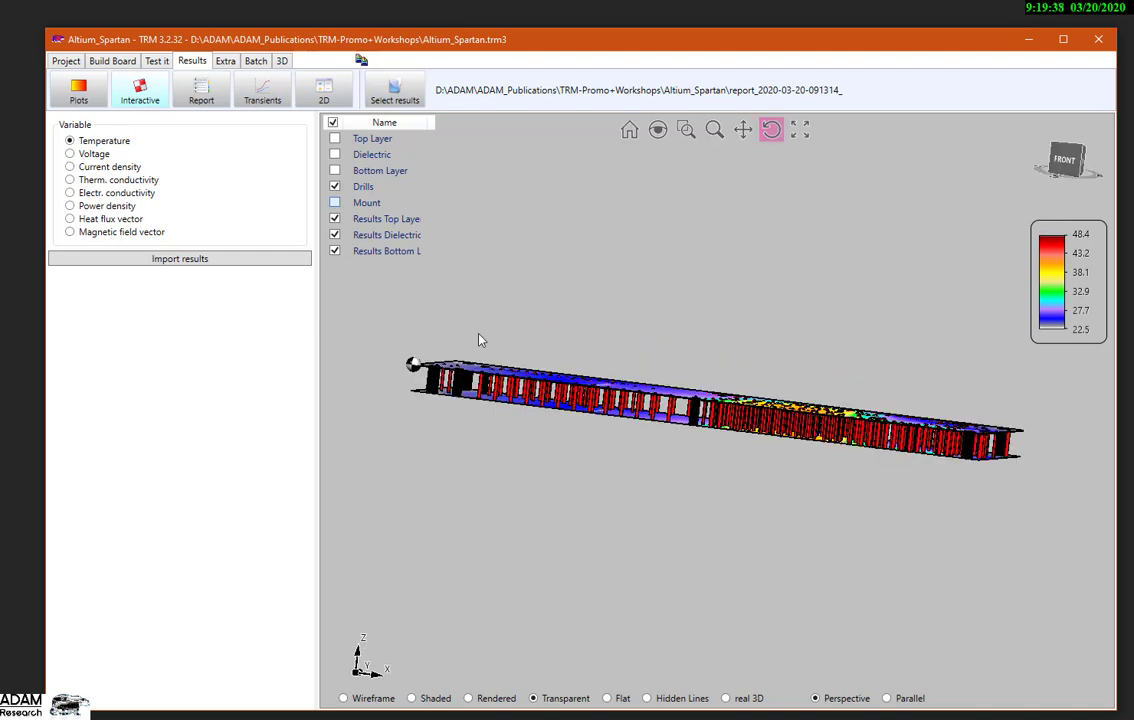
left_click(335, 202)
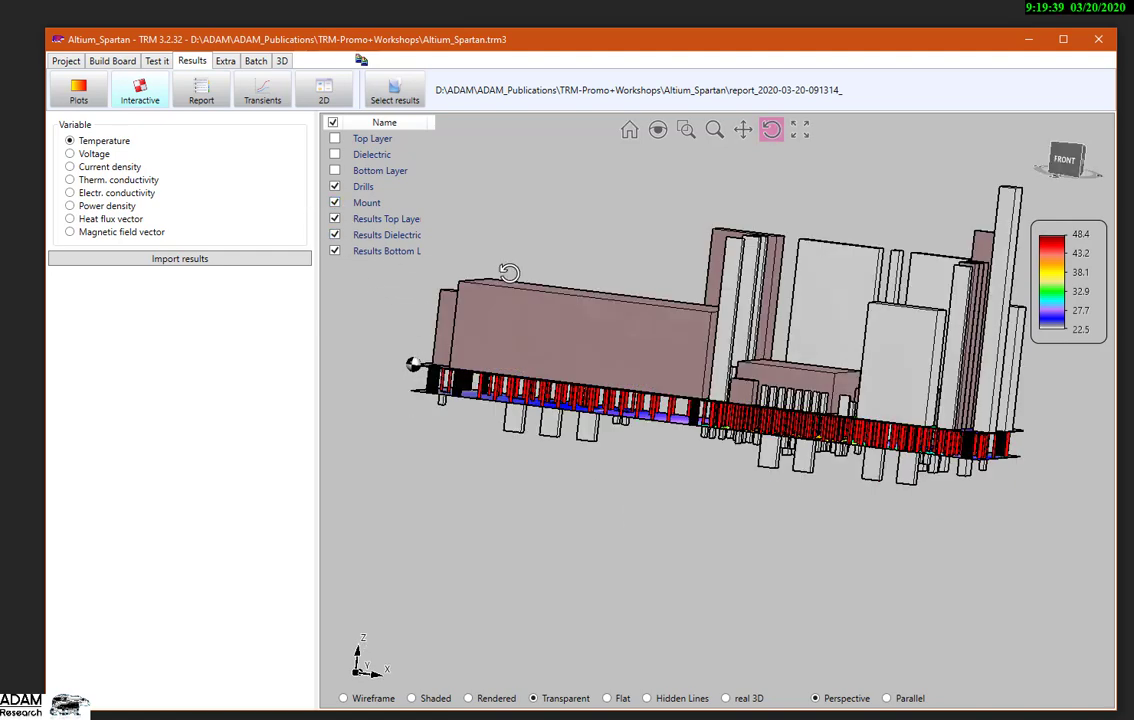
left_click(549, 703)
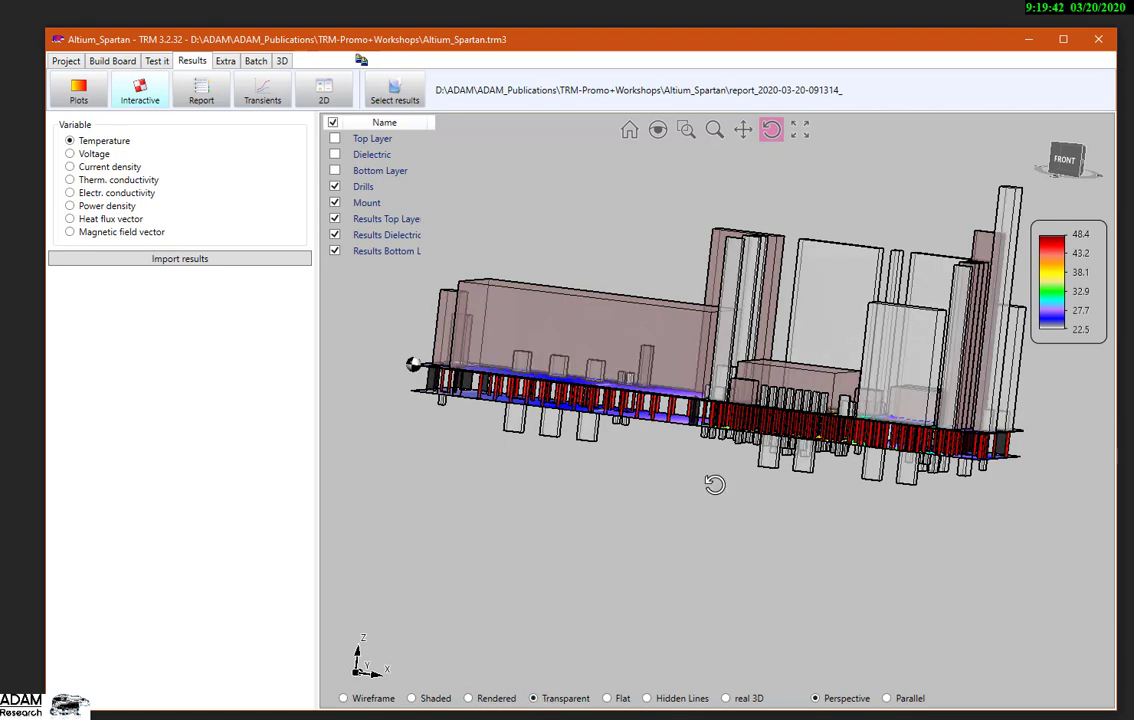
left_click_drag(701, 572, 484, 430)
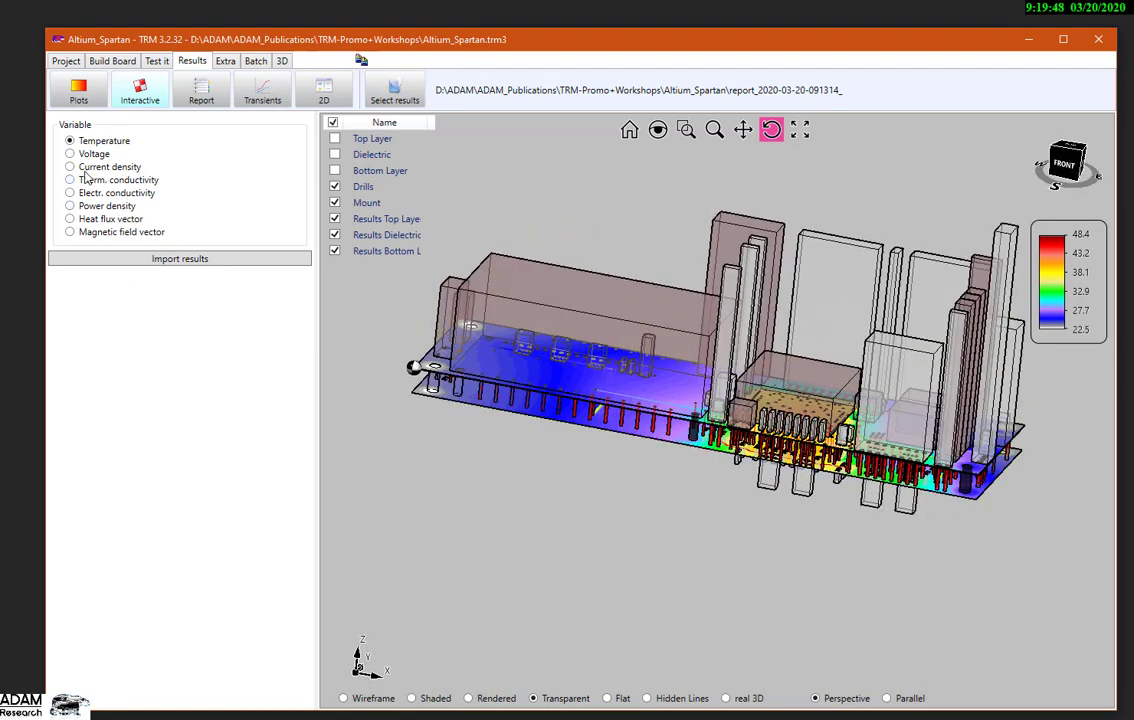
Import the voltage results into the interactive 3D view and inspect the current path together with the drills.
left_click(95, 258)
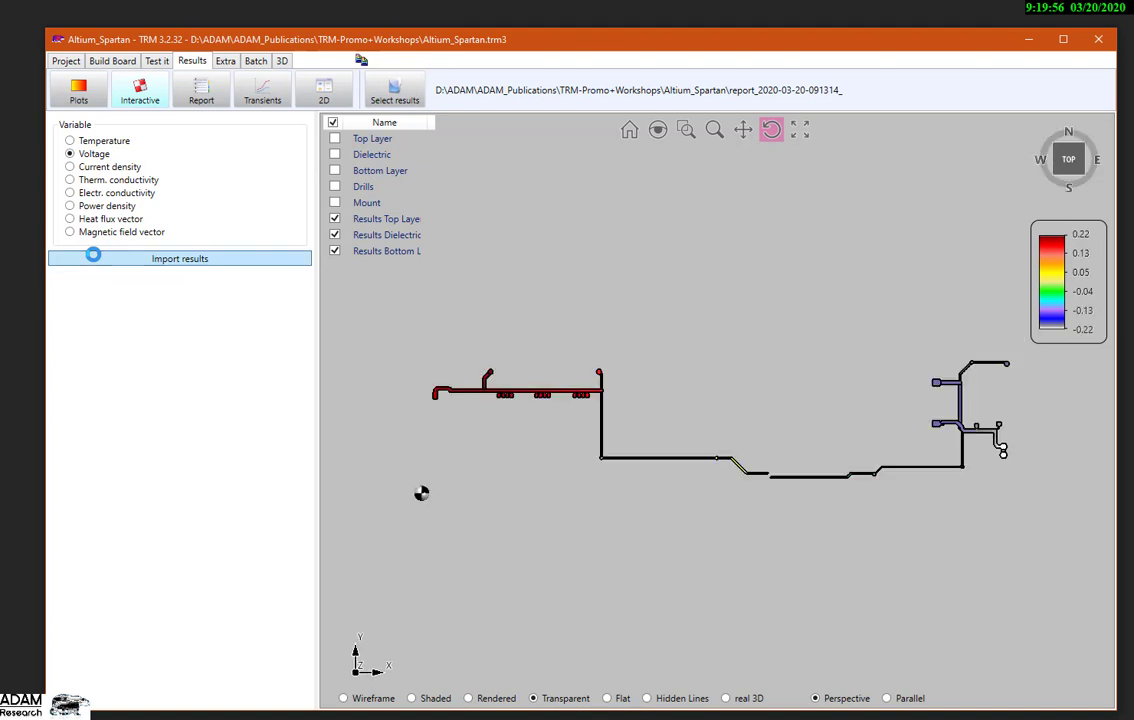
mouse_move(690, 393)
left_mouse_down()
mouse_move(683, 329)
mouse_move(707, 382)
left_mouse_up()
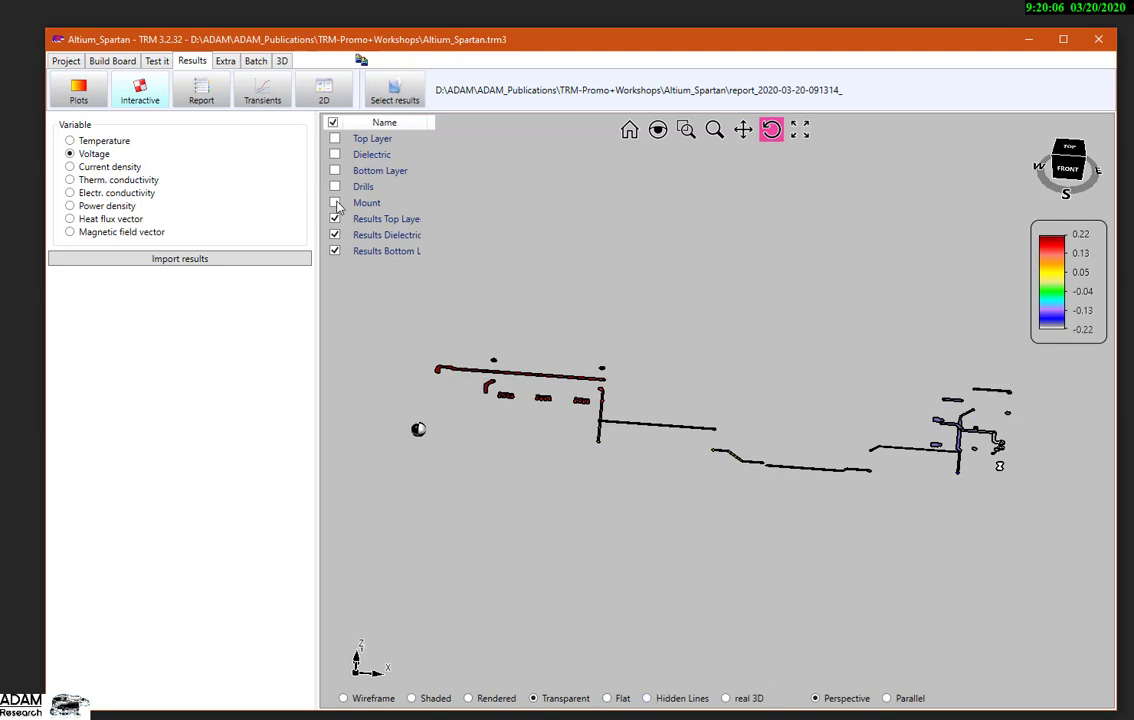
left_click_drag(671, 451, 723, 465)
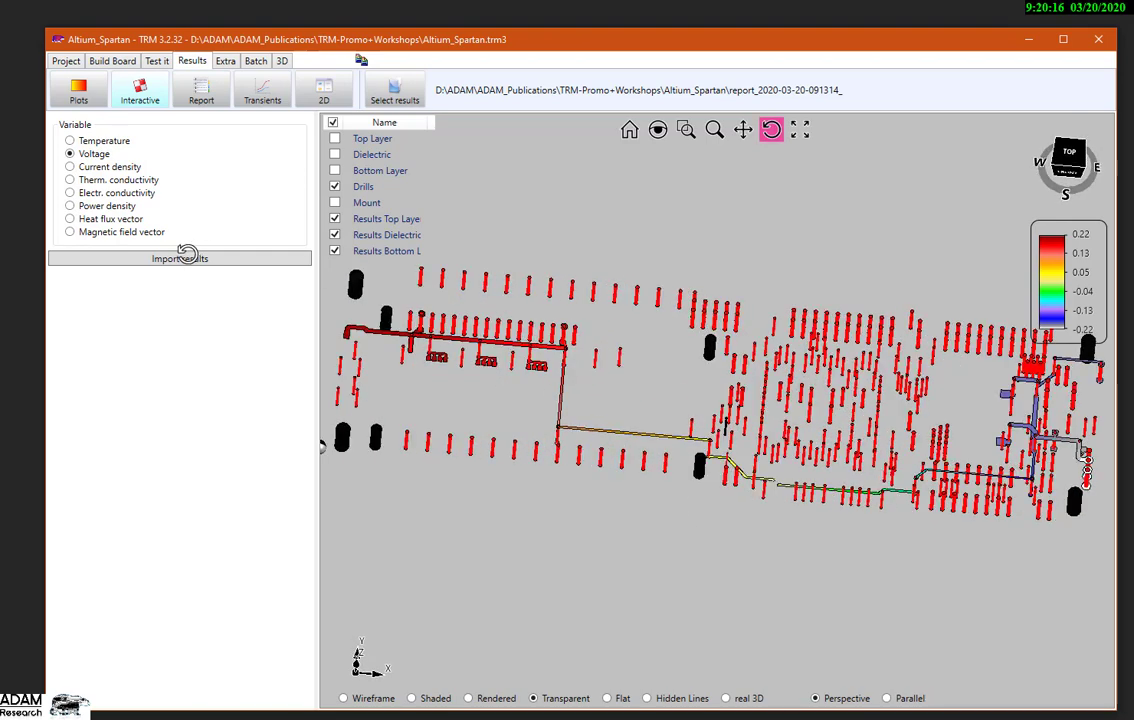
Import the current density results into the interactive 3D view and inspect the traces with the drills and Bottom Layer shown.
left_click(74, 167)
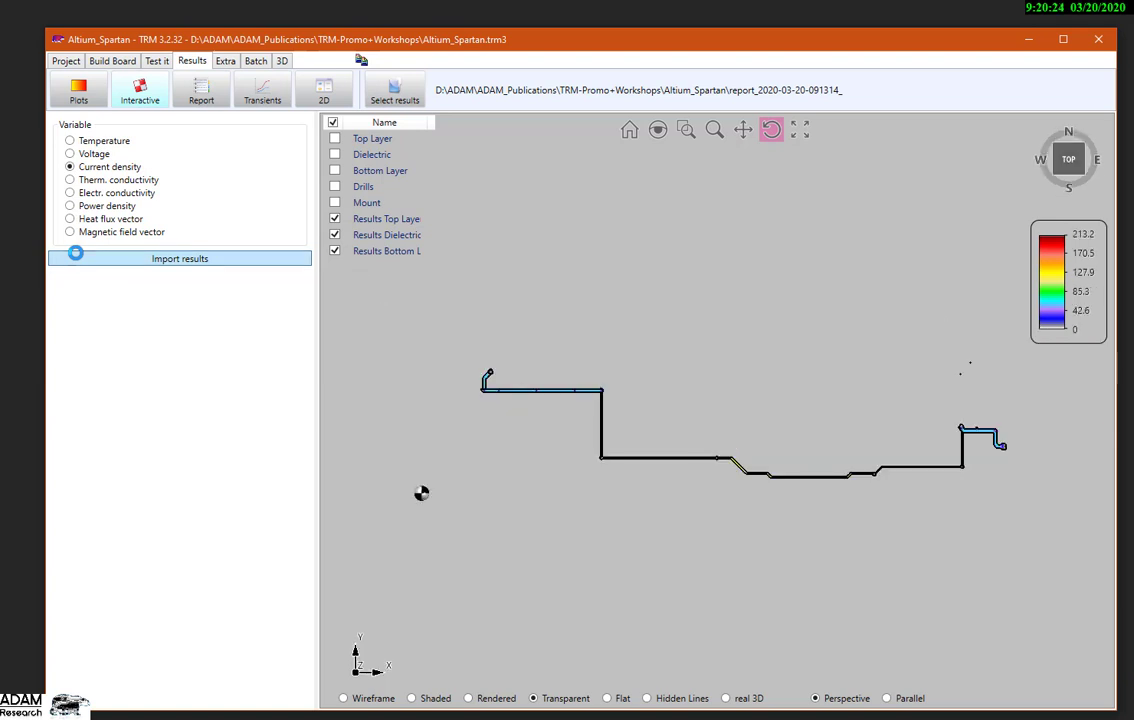
mouse_move(640, 466)
left_mouse_down()
mouse_move(654, 353)
mouse_move(632, 458)
left_mouse_up()
scroll(781, 486, "up", 2)
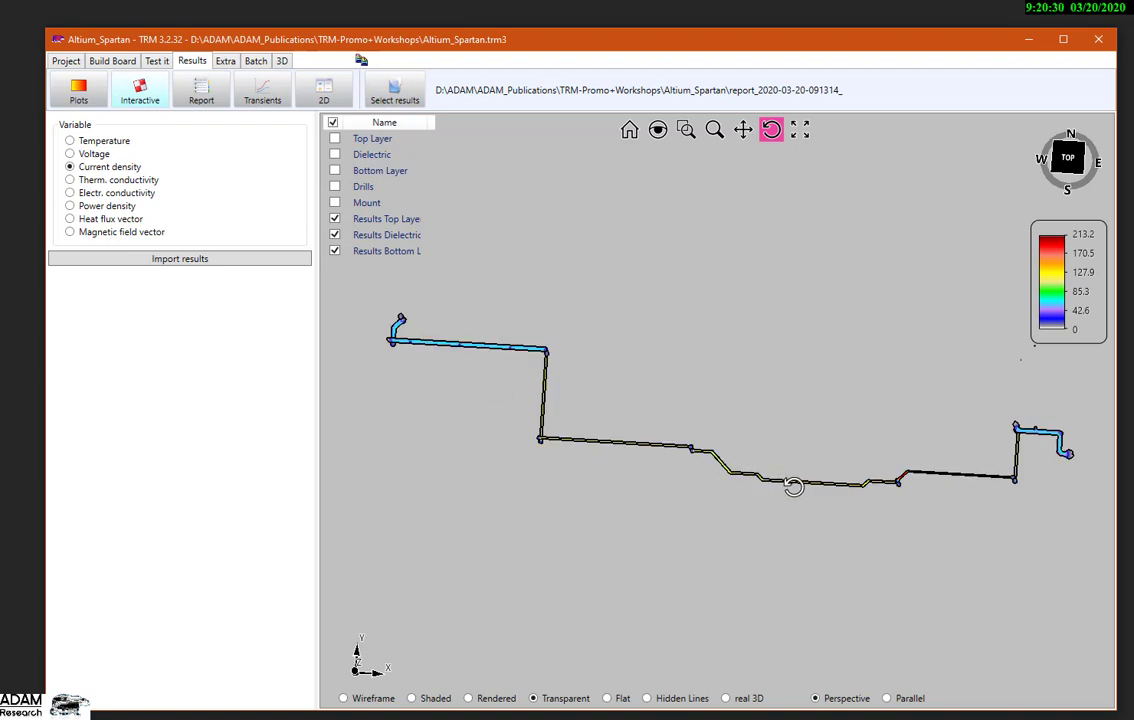
mouse_move(688, 521)
left_mouse_down()
mouse_move(694, 465)
mouse_move(678, 443)
mouse_move(663, 499)
mouse_move(663, 483)
left_mouse_up()
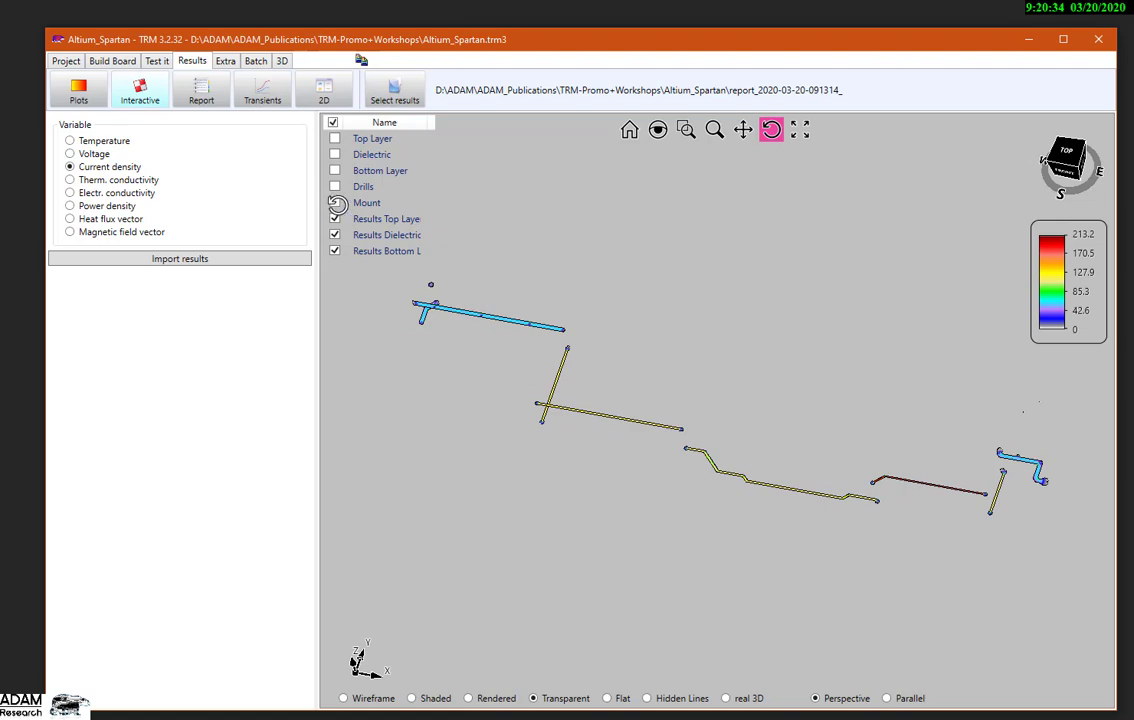
left_click(335, 187)
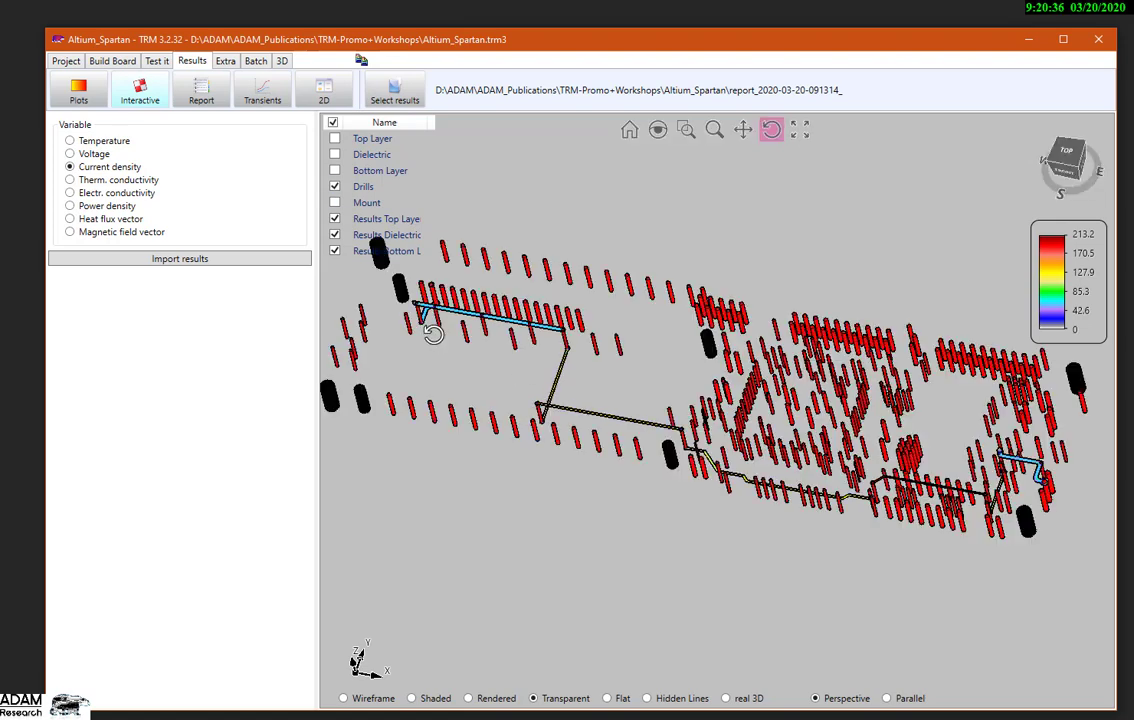
mouse_move(630, 440)
left_mouse_down()
mouse_move(633, 335)
mouse_move(620, 445)
mouse_move(597, 382)
mouse_move(599, 316)
mouse_move(630, 279)
mouse_move(628, 380)
mouse_move(607, 466)
left_mouse_up()
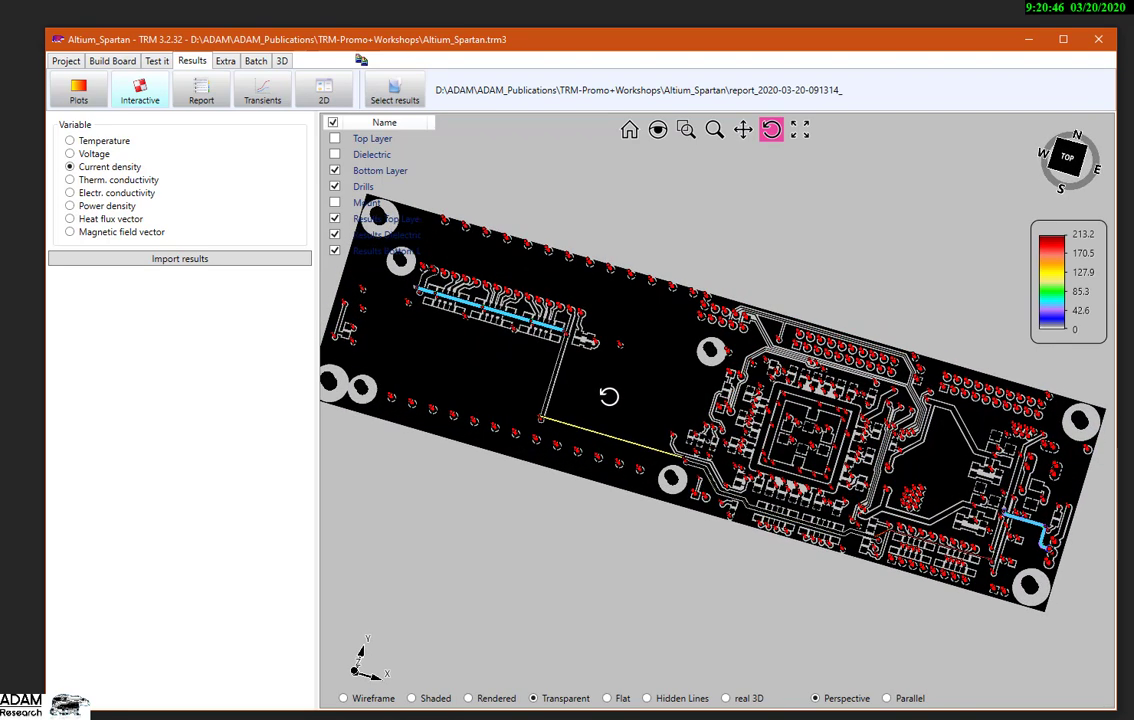
Read the calculation report down to its final summary, widening the report area to show the full lines.
left_click(195, 92)
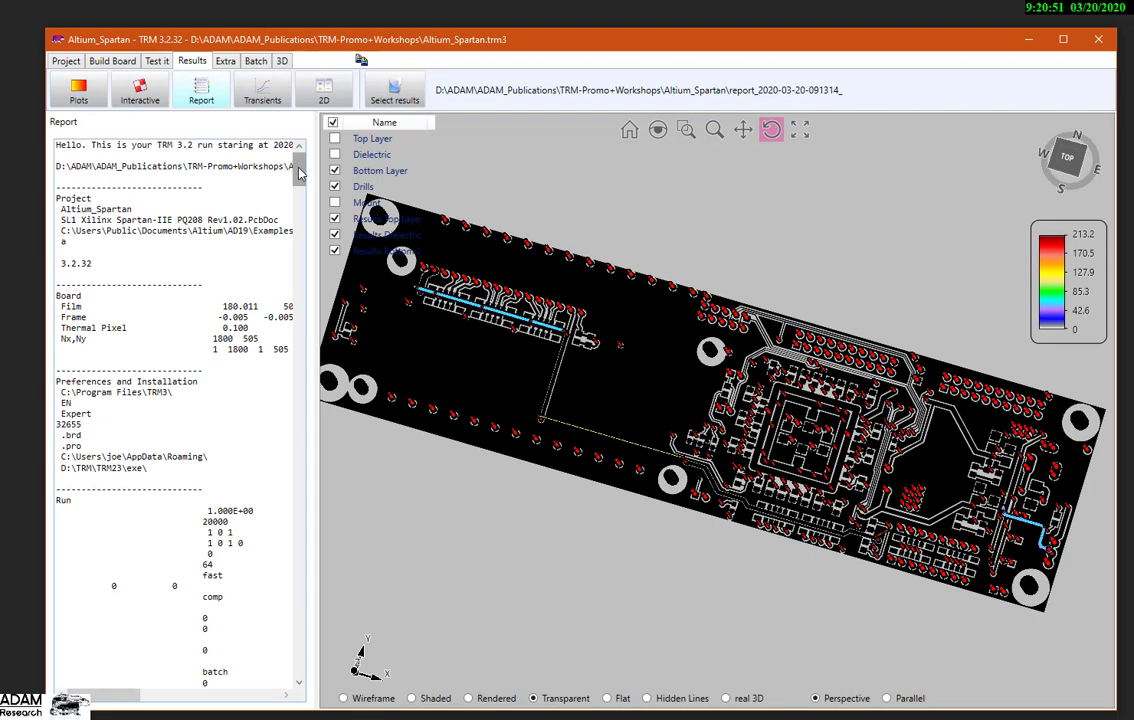
scroll(298, 484, "down", 15)
scroll(298, 484, "down", 15)
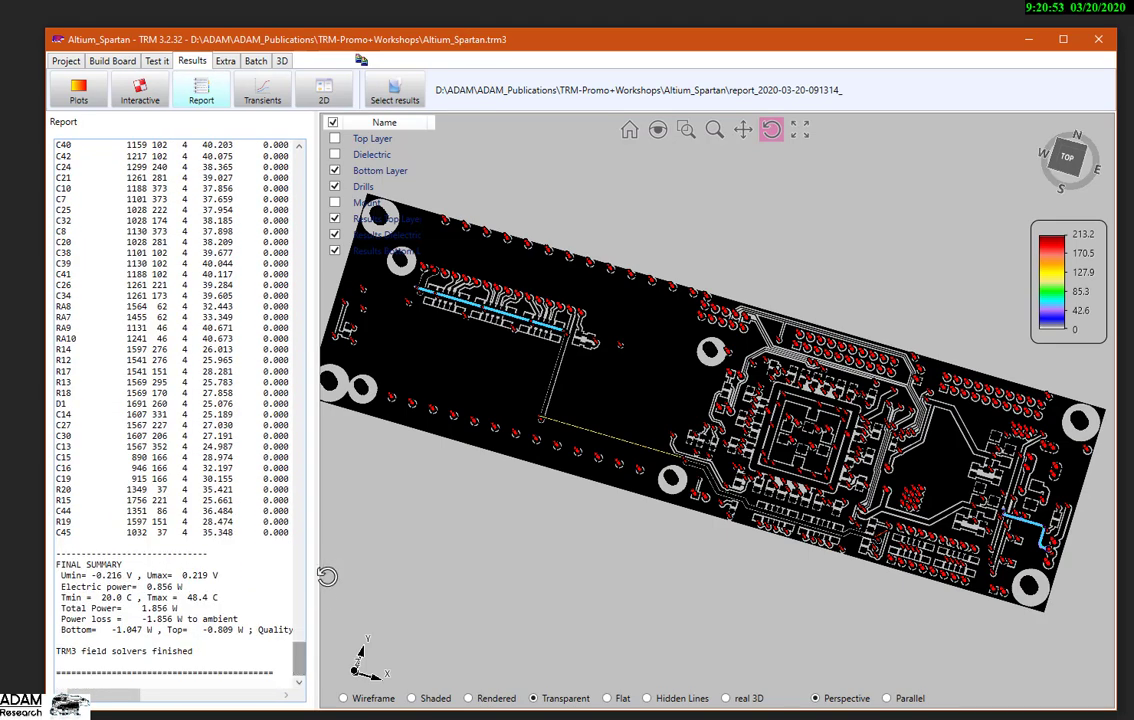
left_click_drag(322, 574, 425, 588)
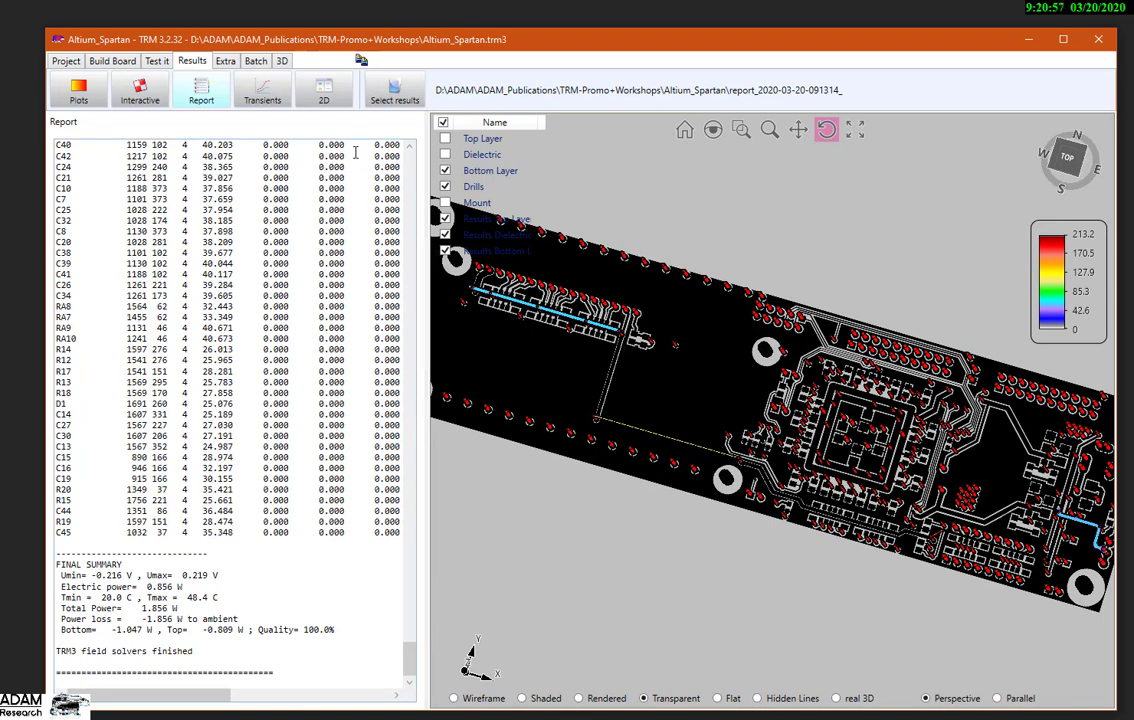
Open the classic 2D view of the results and set the Comp_top temperature scale's minimum to 30.
left_click(323, 91)
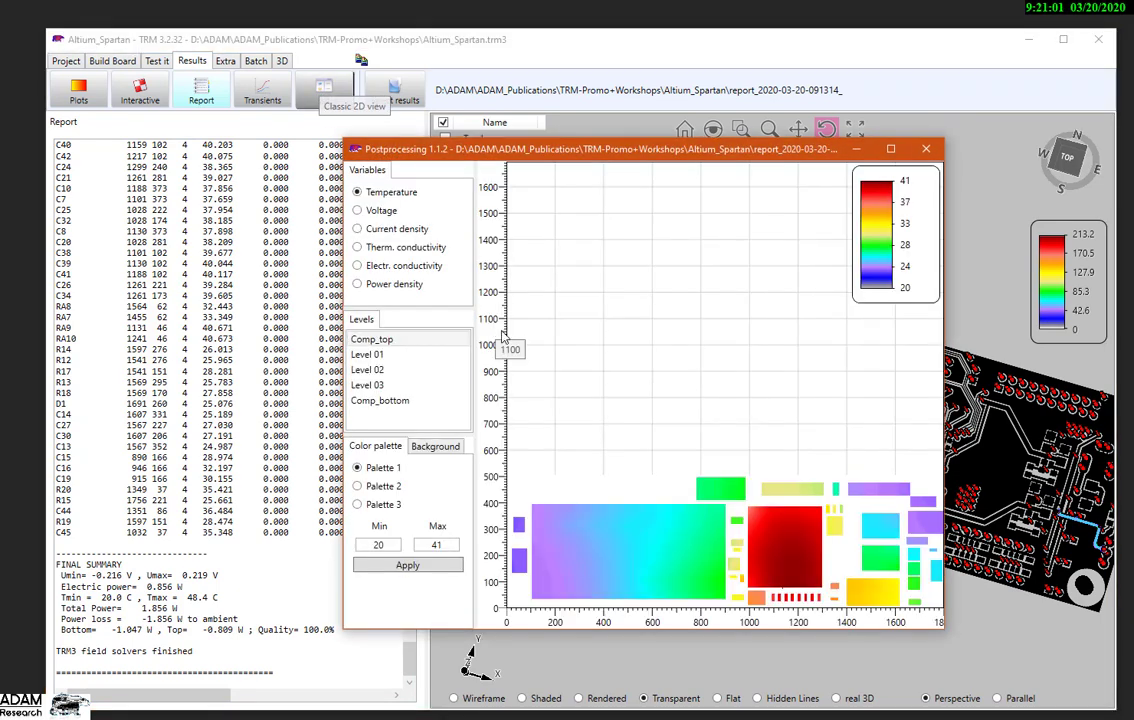
left_click_drag(339, 459, 168, 460)
left_click(202, 545)
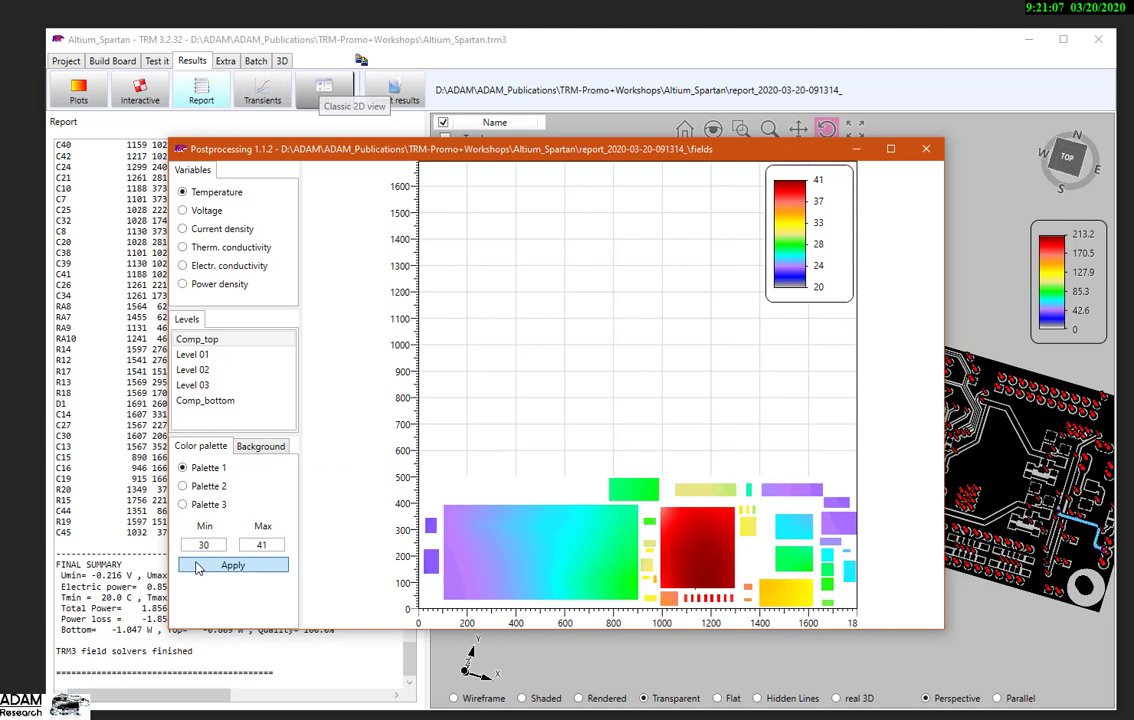
left_click(197, 567)
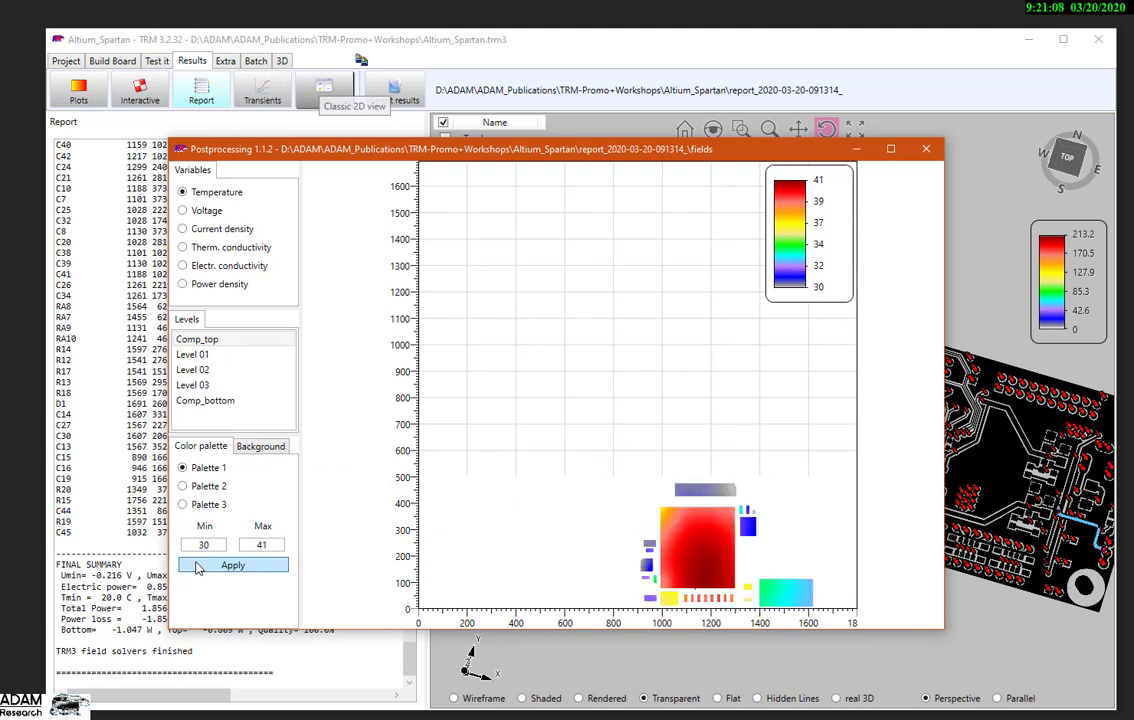
Display the Level 01 temperature in the 2D view with Palette 3 and probe the hot area under U1.
left_click(186, 354)
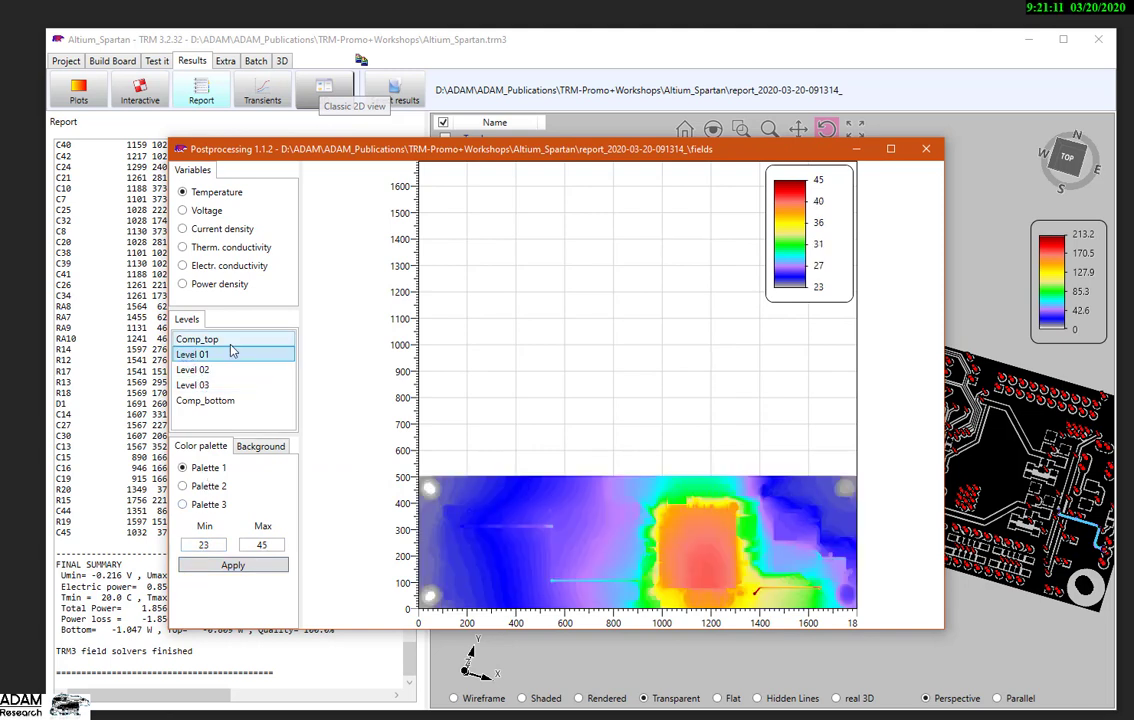
left_click(183, 506)
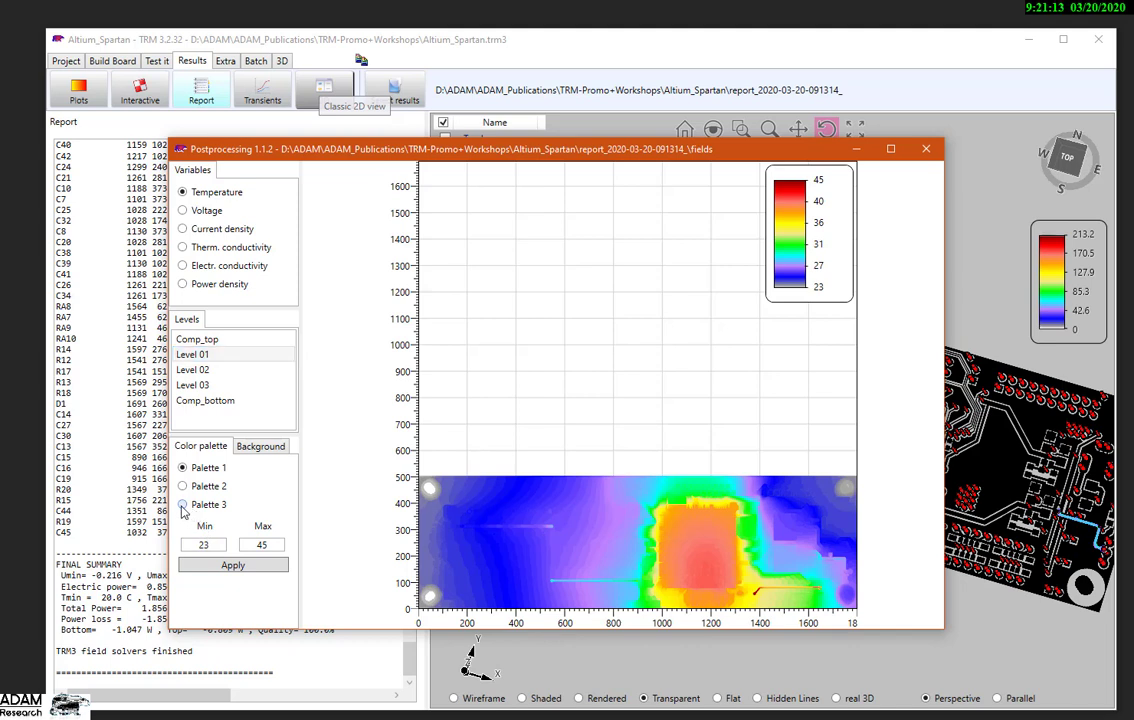
left_click(232, 565)
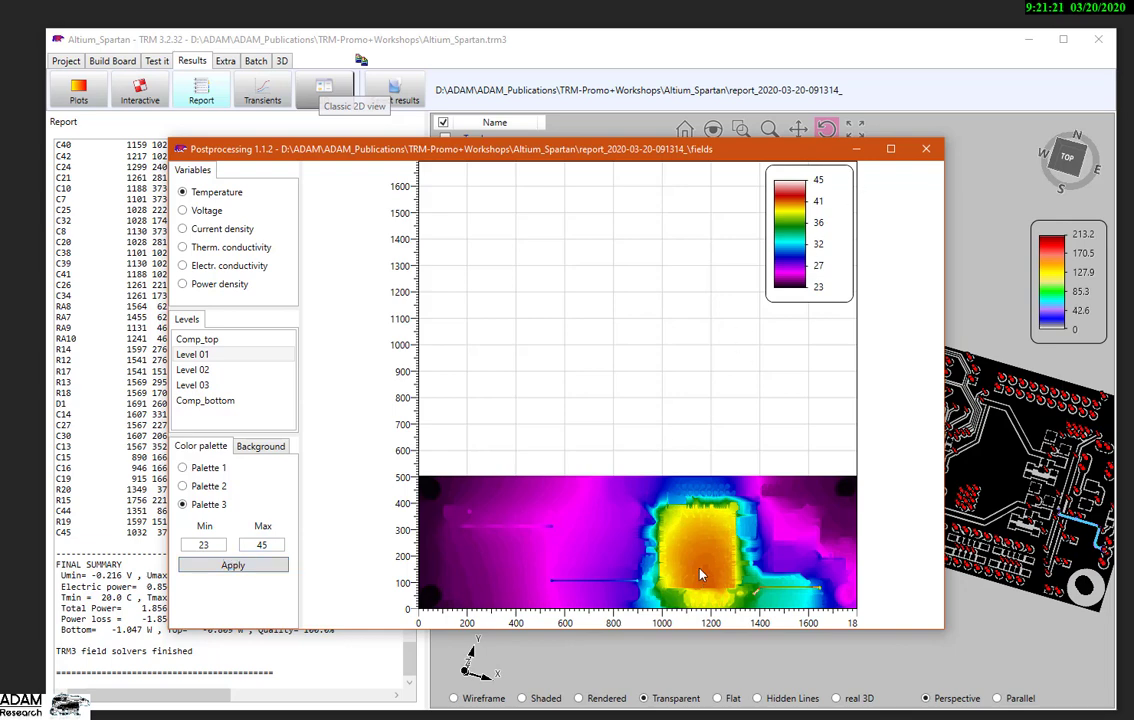
scroll(702, 582, "up", 2)
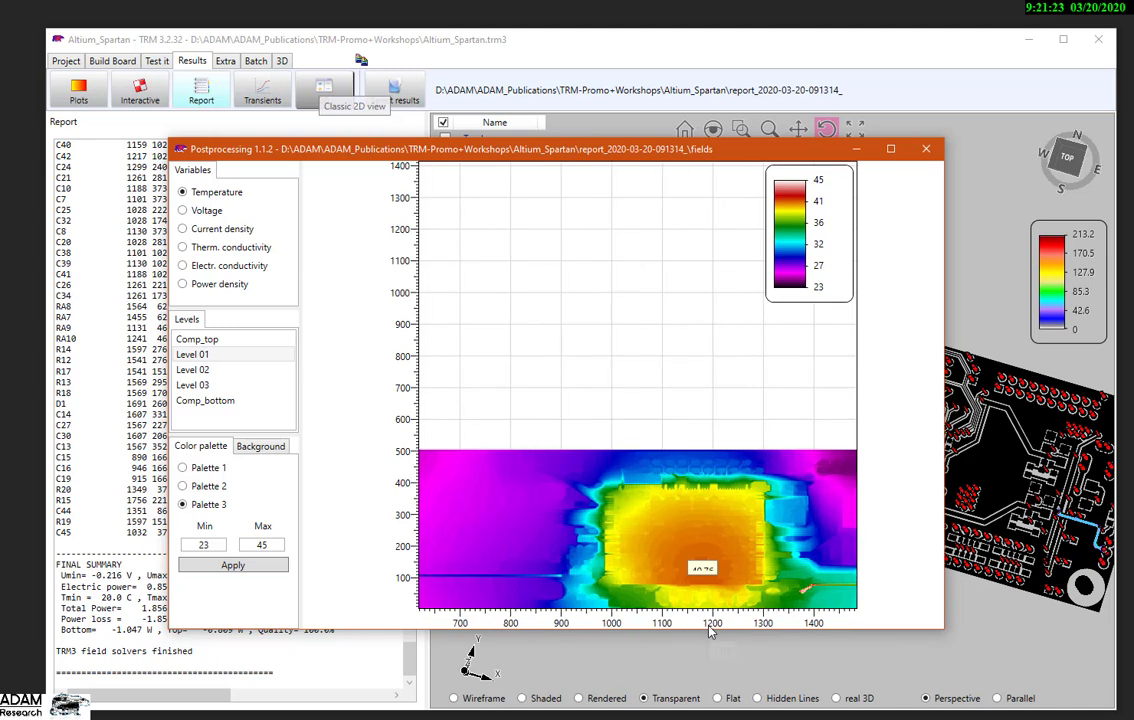